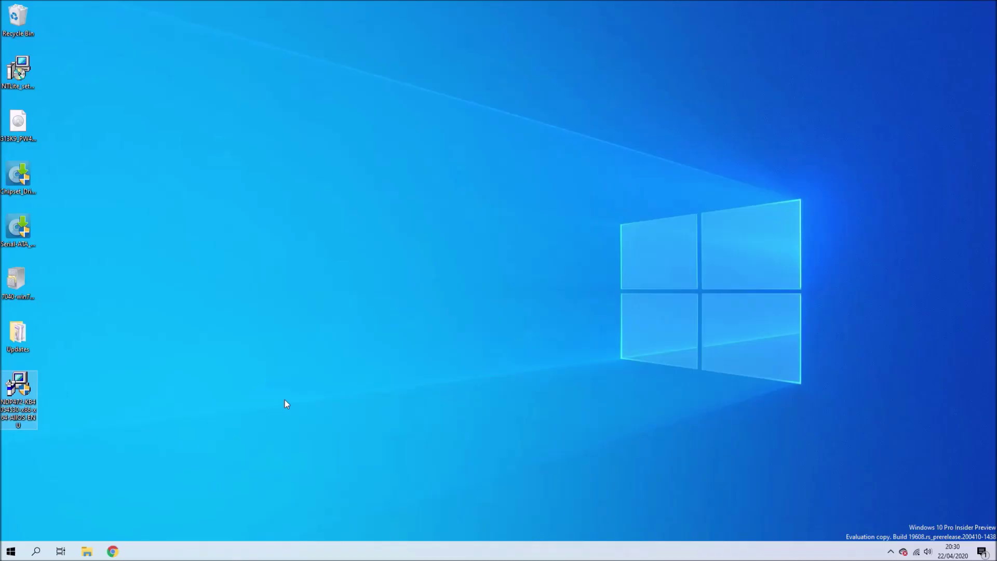
Step: Mount the Windows 7 disc image and select all its files
right_click(13, 119)
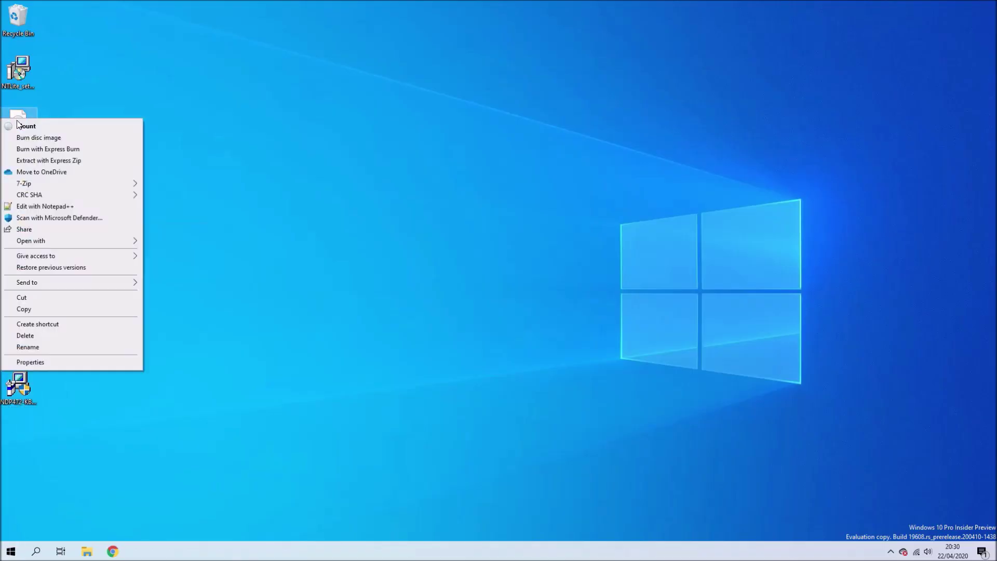
click(22, 125)
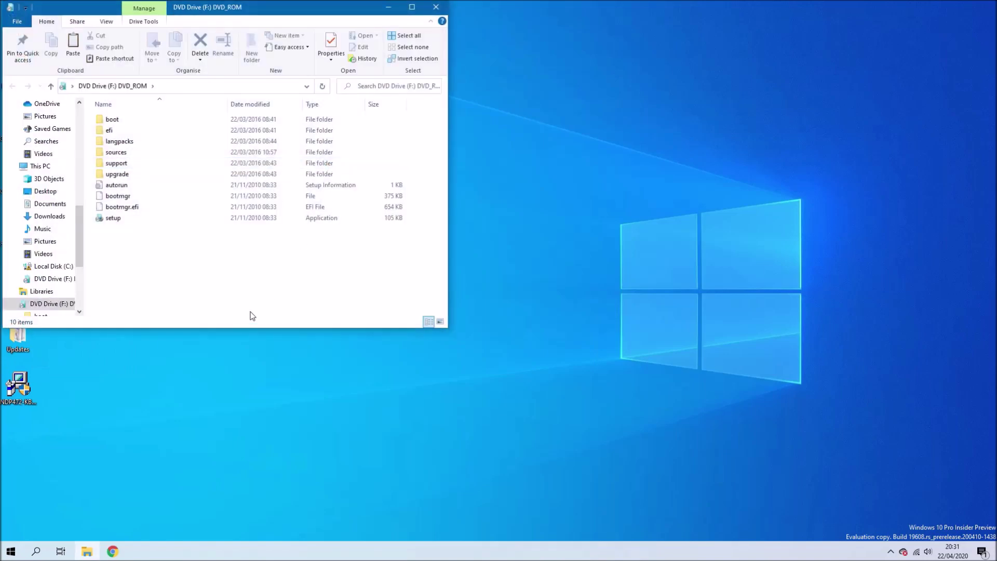
key(ctrl+a)
Step: Create a desktop folder named win7 and paste the disc's files into it
click(388, 8)
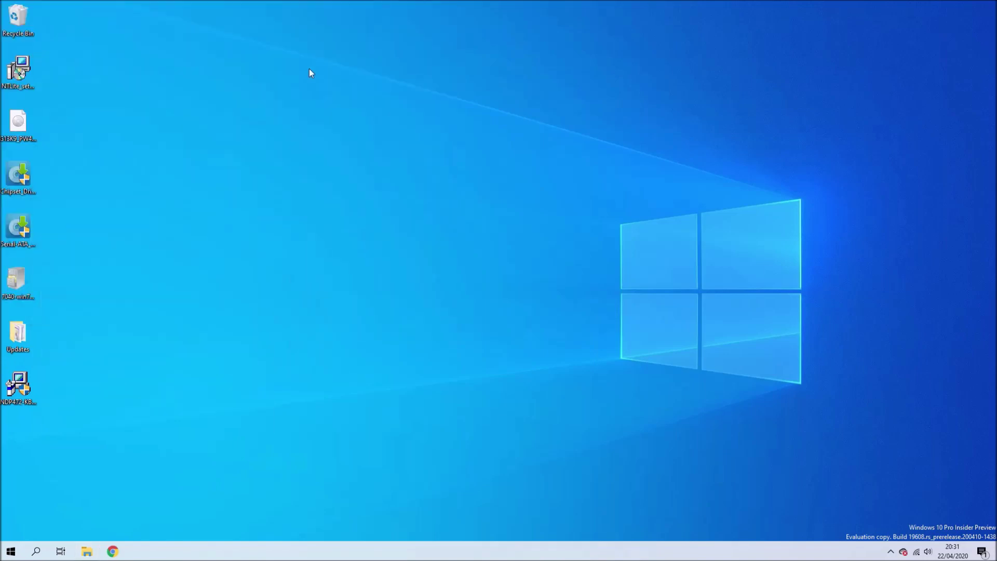
key(ctrl+shift+n)
text(win7)
key(Return)
key(Return)
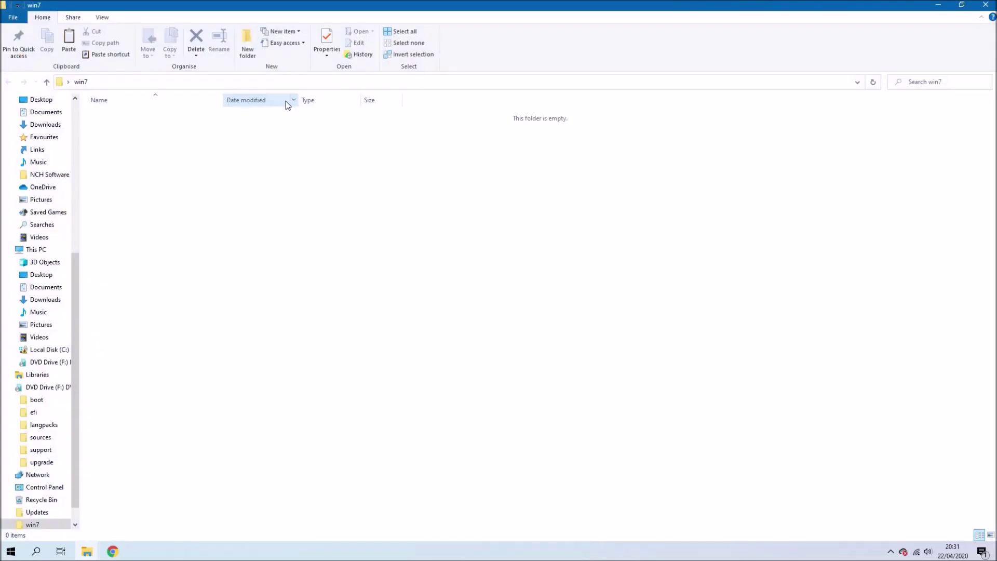
key(ctrl+v)
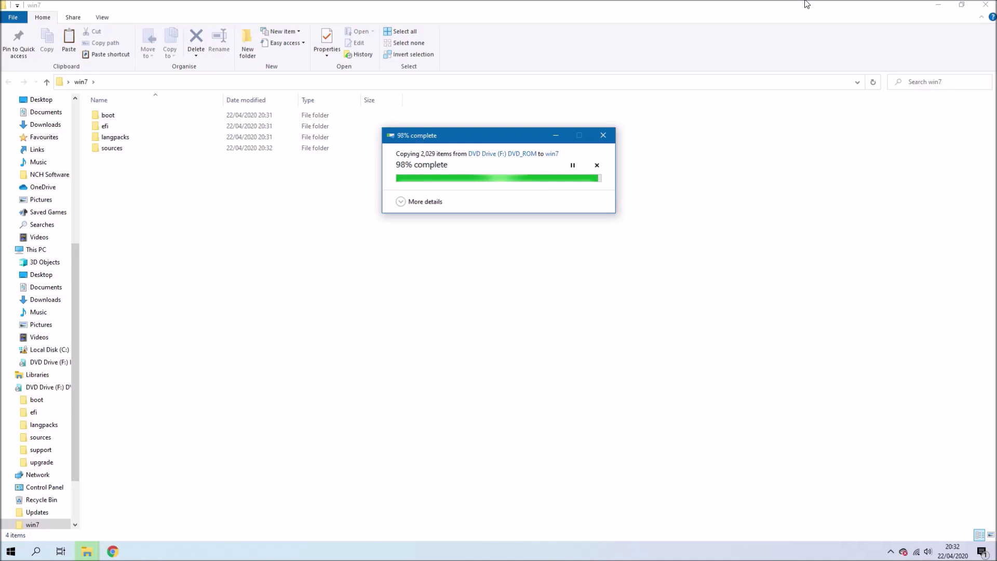
click(939, 5)
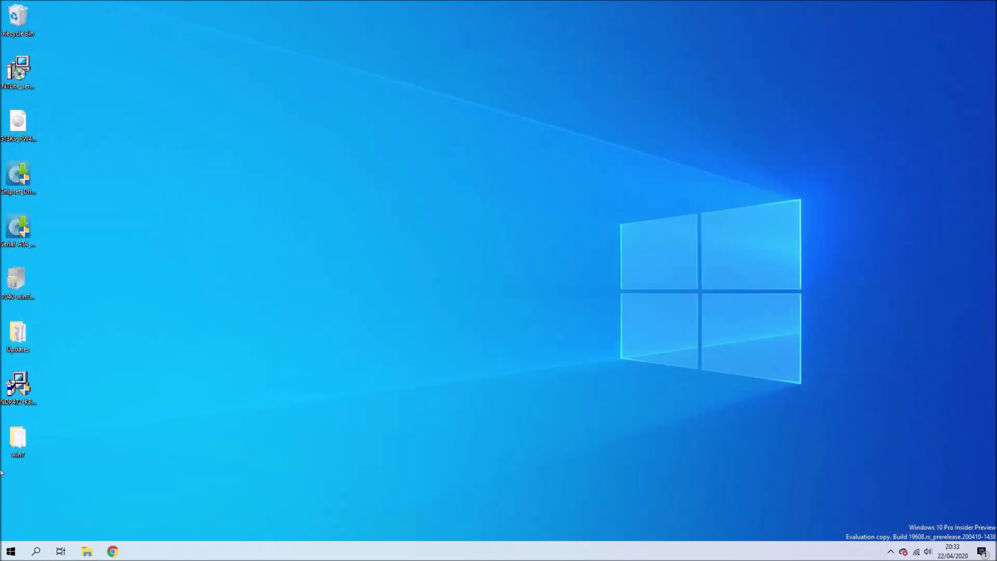
Step: Move the win7 folder to the top-right corner and run the Dell chipset driver package
drag(21, 456, 981, 12)
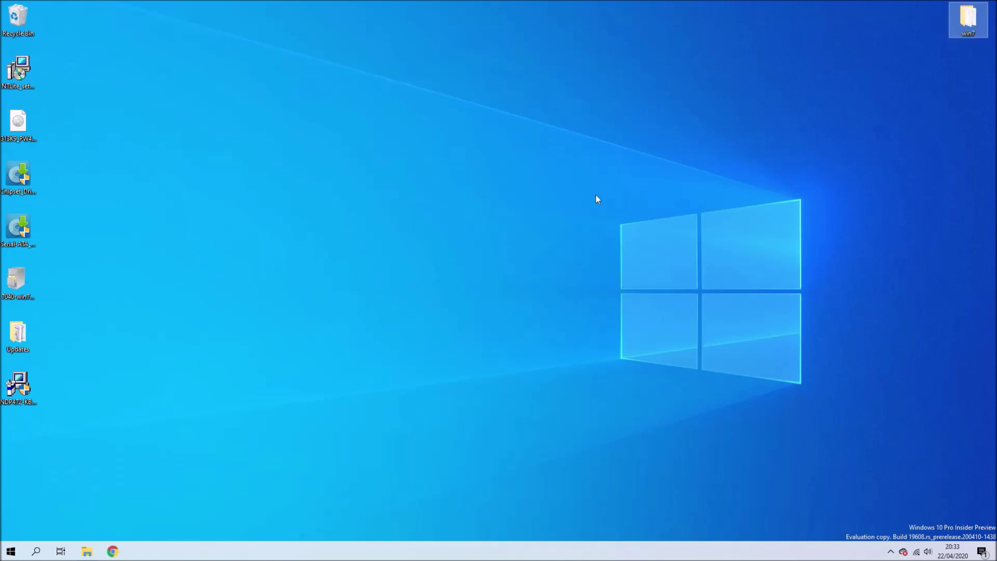
double_click(32, 173)
click(413, 350)
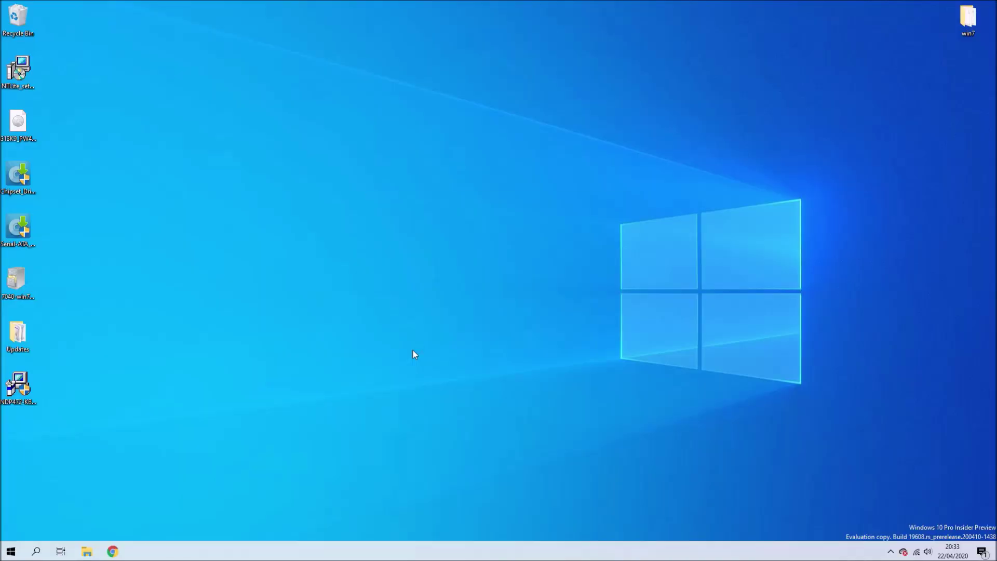
Step: Extract the USB 3.0 driver package into a new desktop folder and open it
click(595, 297)
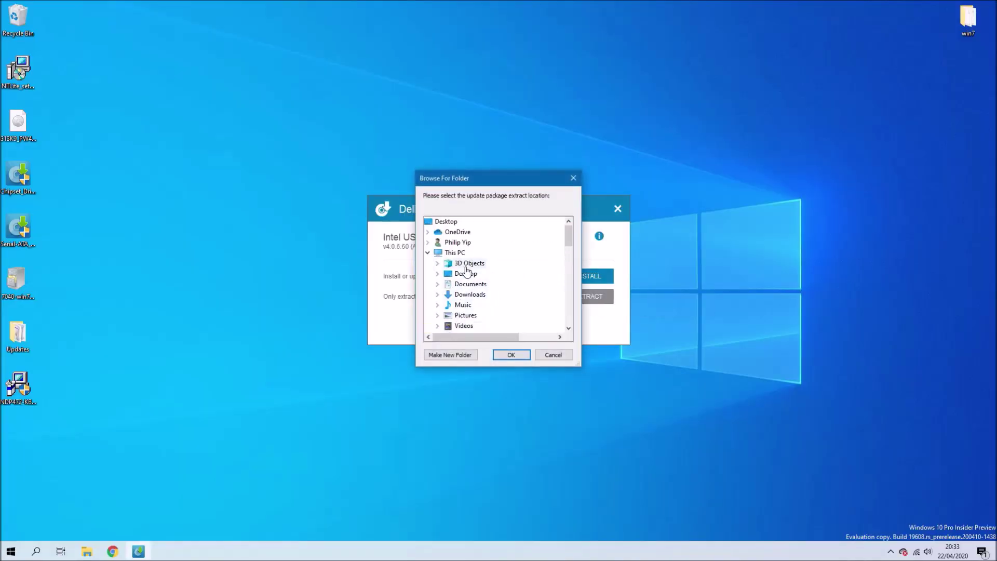
click(463, 277)
click(454, 355)
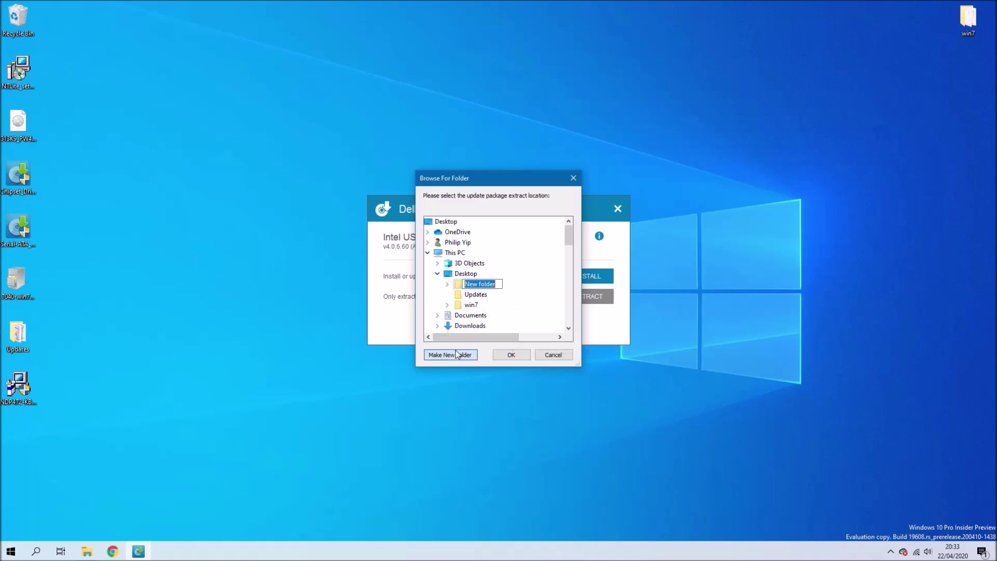
click(502, 357)
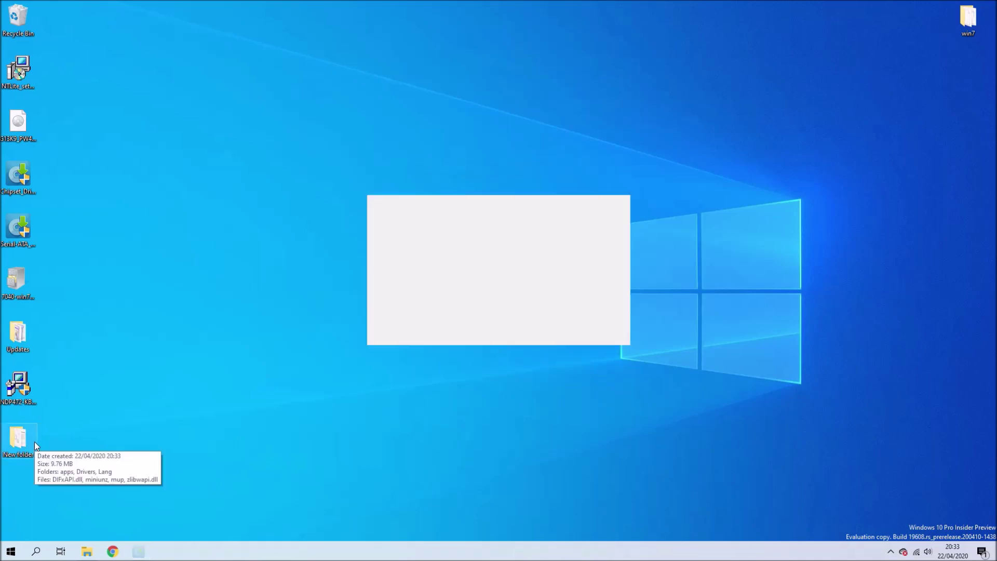
click(590, 297)
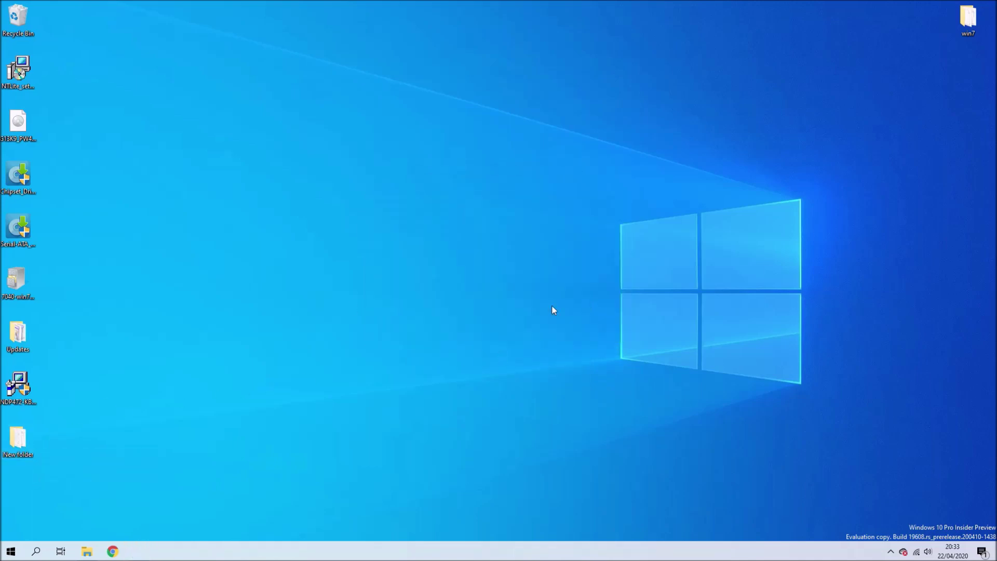
double_click(17, 439)
Step: Open Drivers > Win7 > x64 and select all eight driver files
click(95, 149)
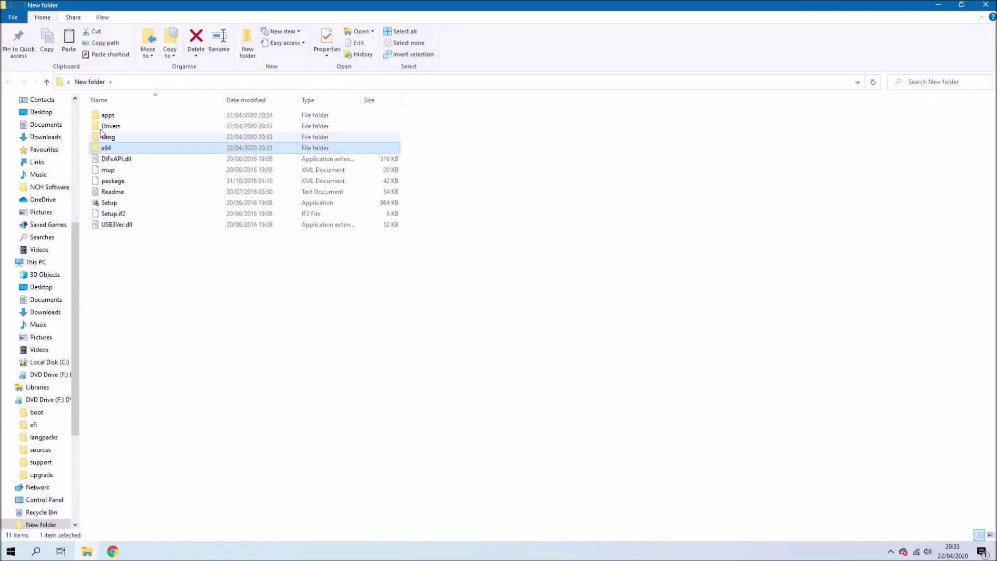
double_click(107, 127)
double_click(108, 128)
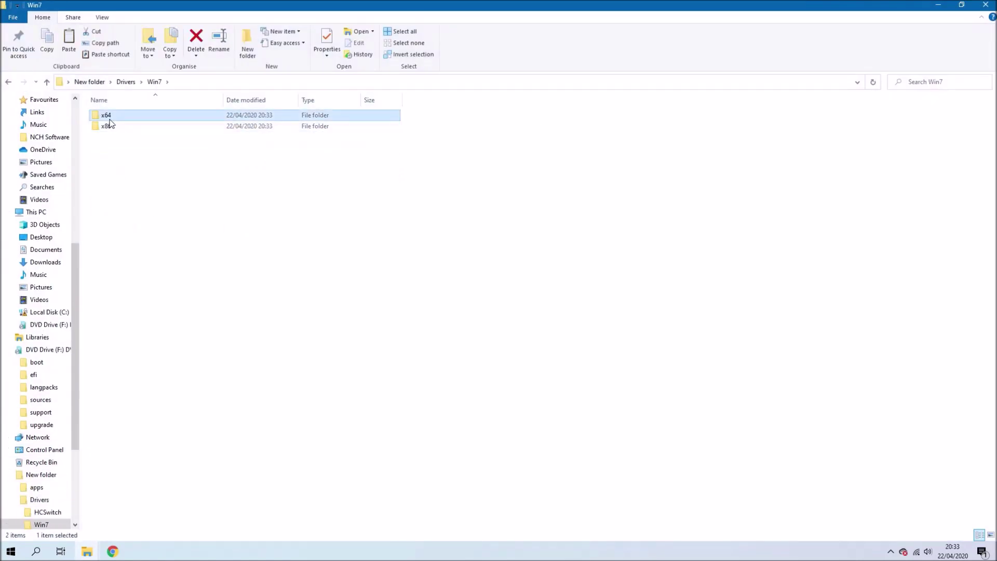
double_click(107, 115)
drag(110, 228, 145, 115)
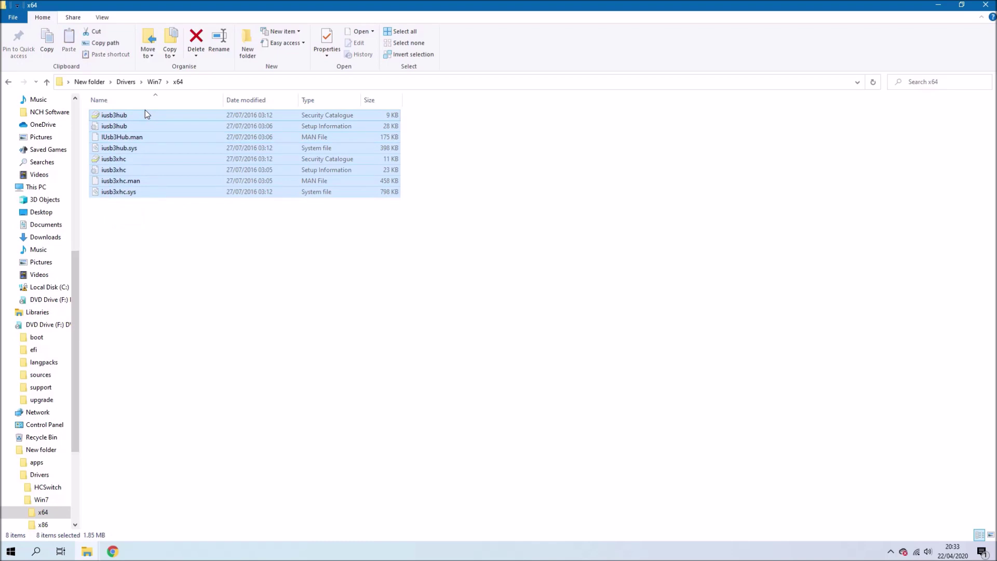
Step: Create a desktop folder named bootdrivers below win7 and move the eight files into it
drag(281, 5, 192, 169)
key(ctrl+shift+n)
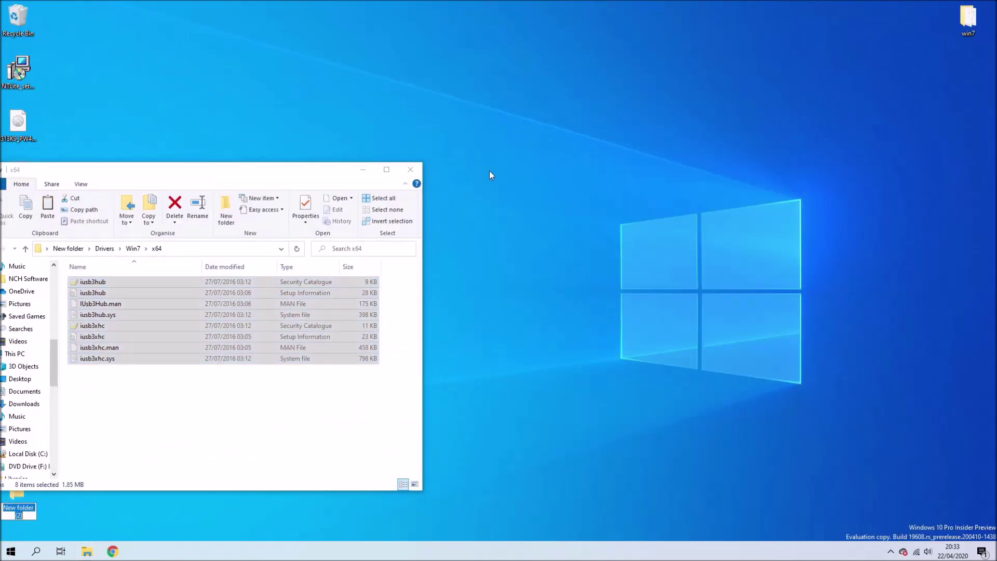
text(bootdrivers)
key(Return)
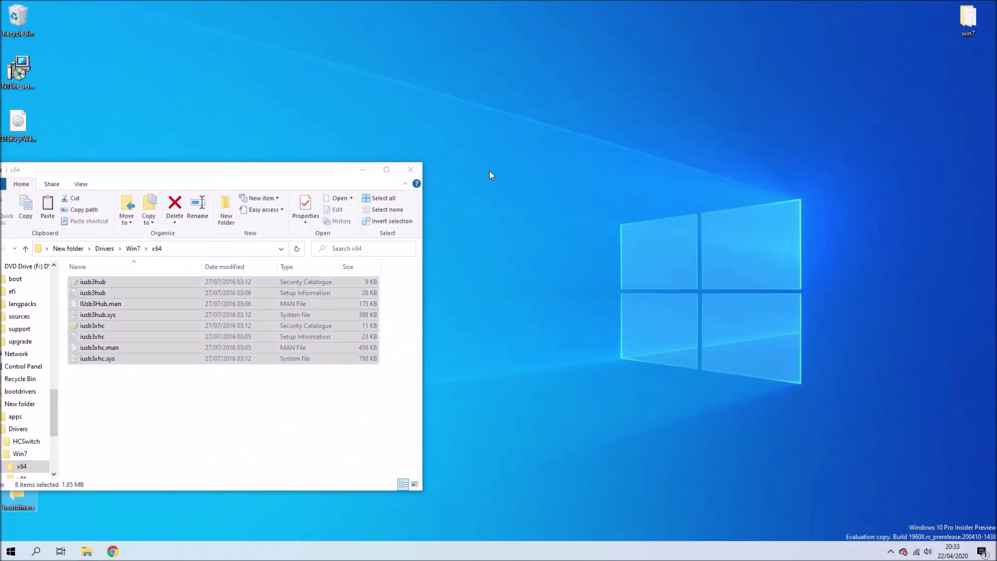
drag(155, 446, 969, 57)
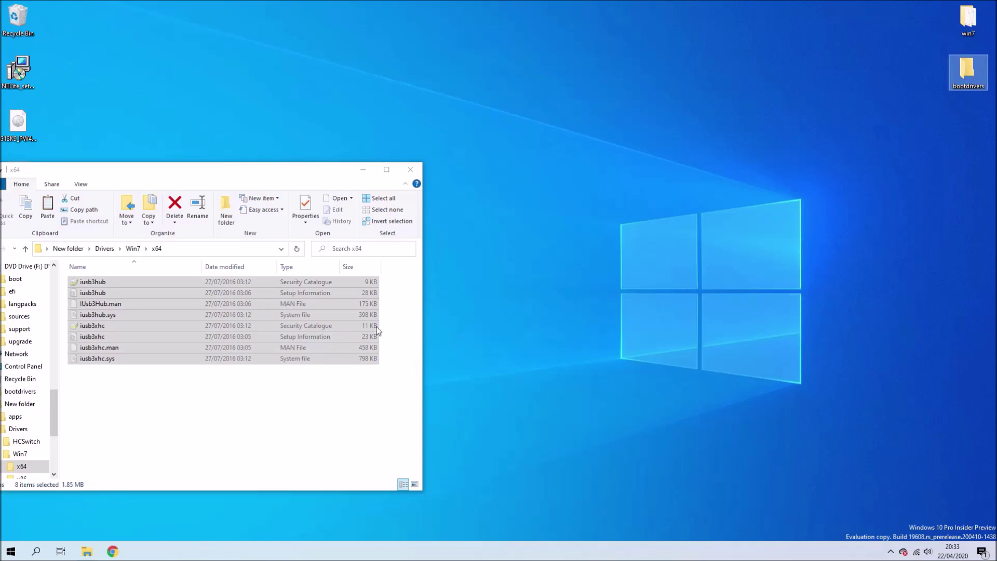
drag(156, 348, 973, 83)
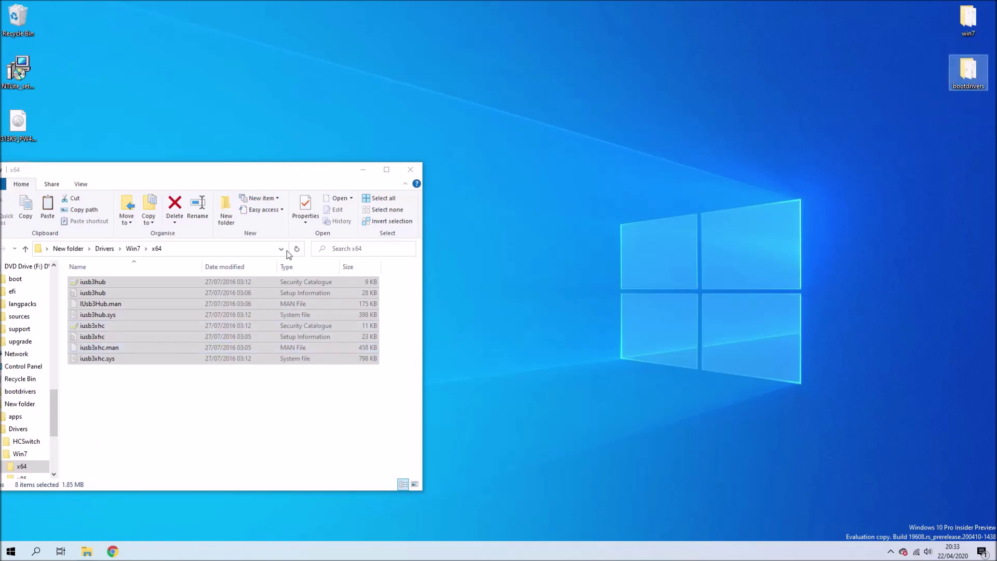
Step: Move the HCSwitch x64 files and the top-level x64 files (DIFxAPI.dll, Drv64) into bootdrivers
click(107, 249)
double_click(105, 281)
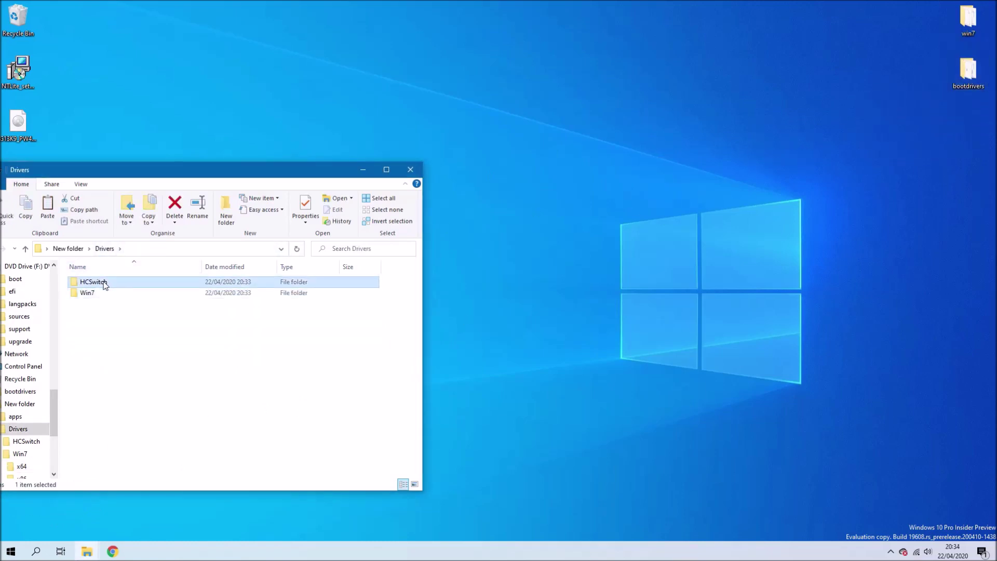
double_click(103, 282)
drag(92, 367, 974, 79)
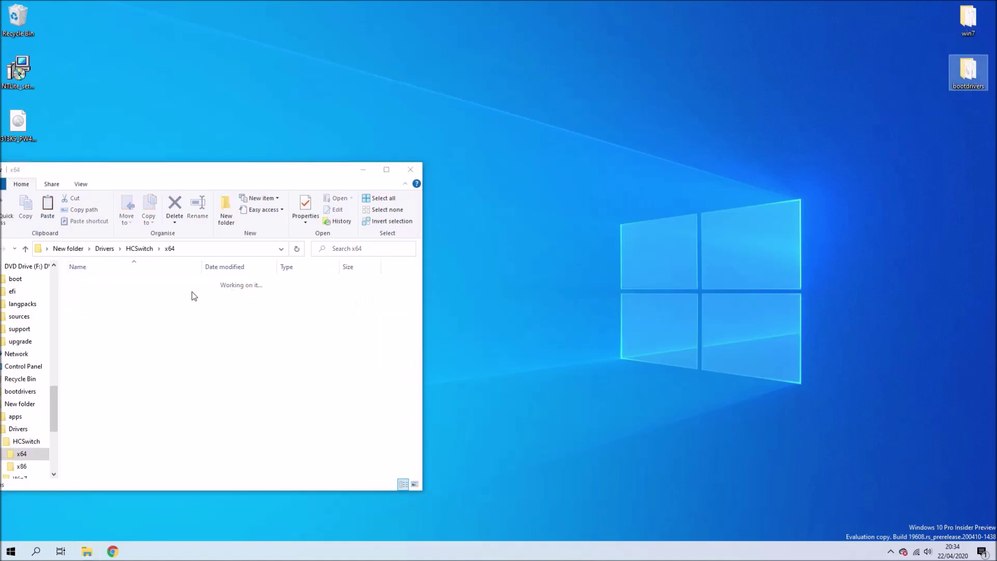
click(68, 249)
double_click(83, 324)
drag(81, 323, 967, 79)
click(411, 170)
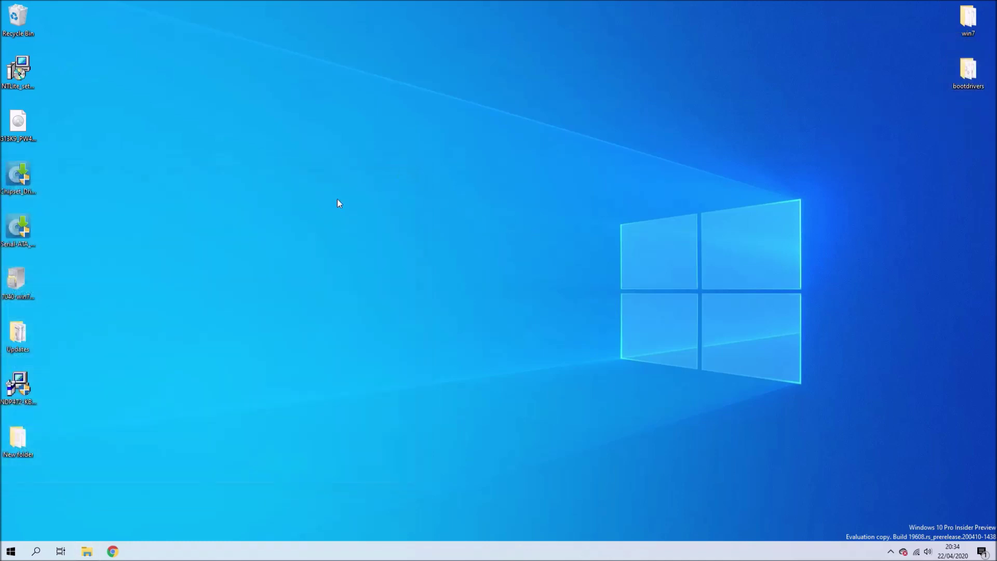
Step: Recycle the old extracted folder and extract the SATA storage driver package into a new desktop folder
drag(17, 439, 18, 18)
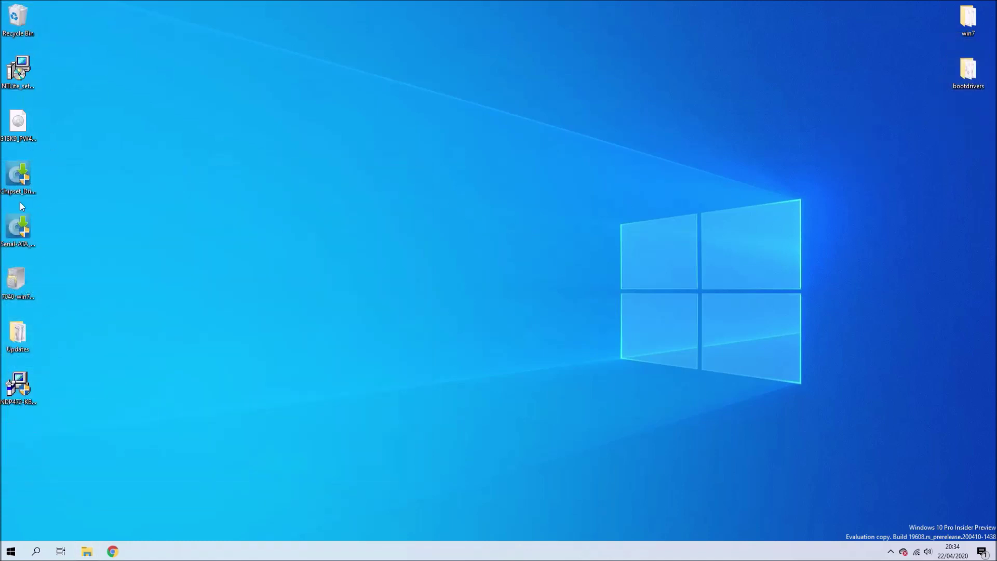
double_click(19, 227)
click(437, 346)
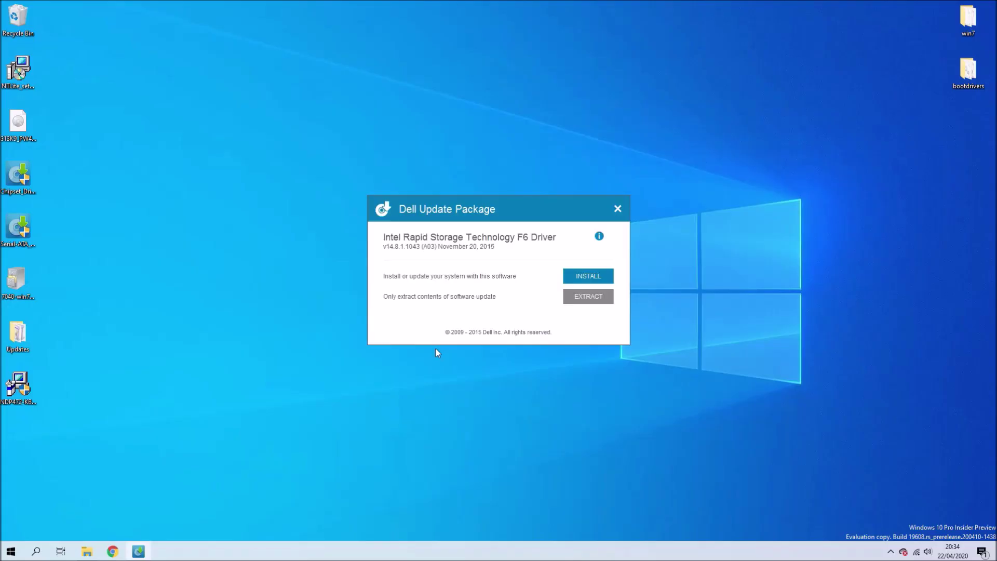
click(581, 296)
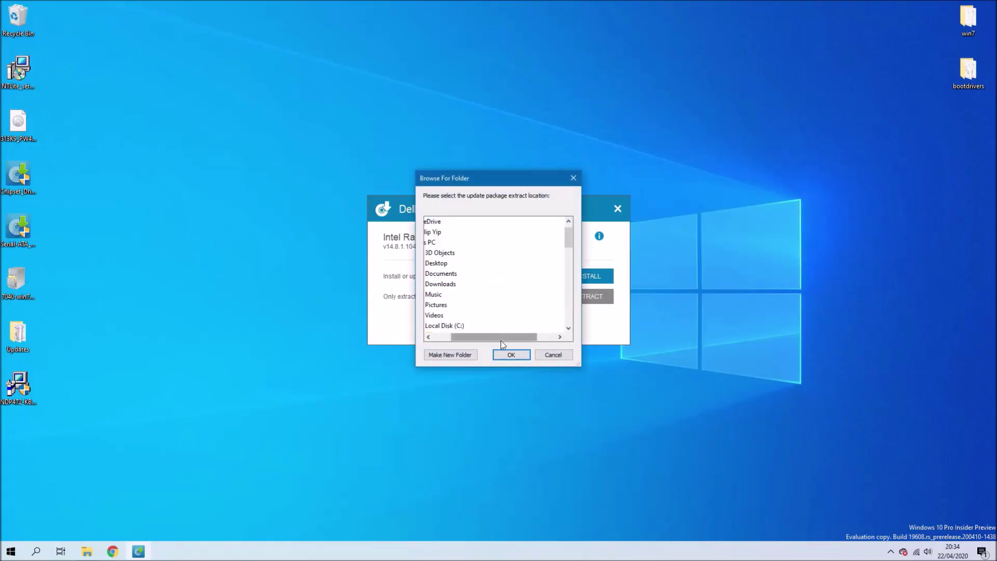
click(465, 263)
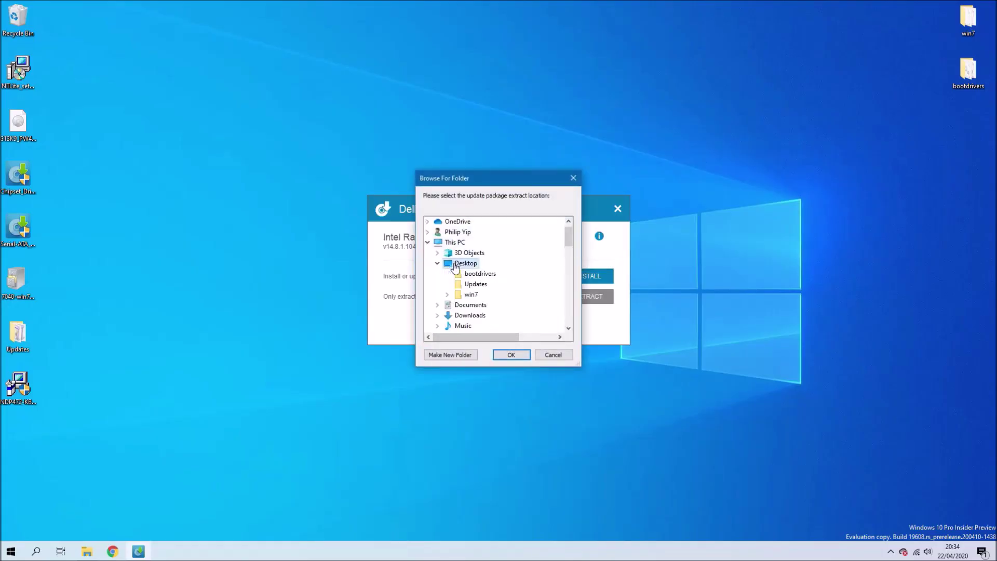
click(451, 354)
click(500, 355)
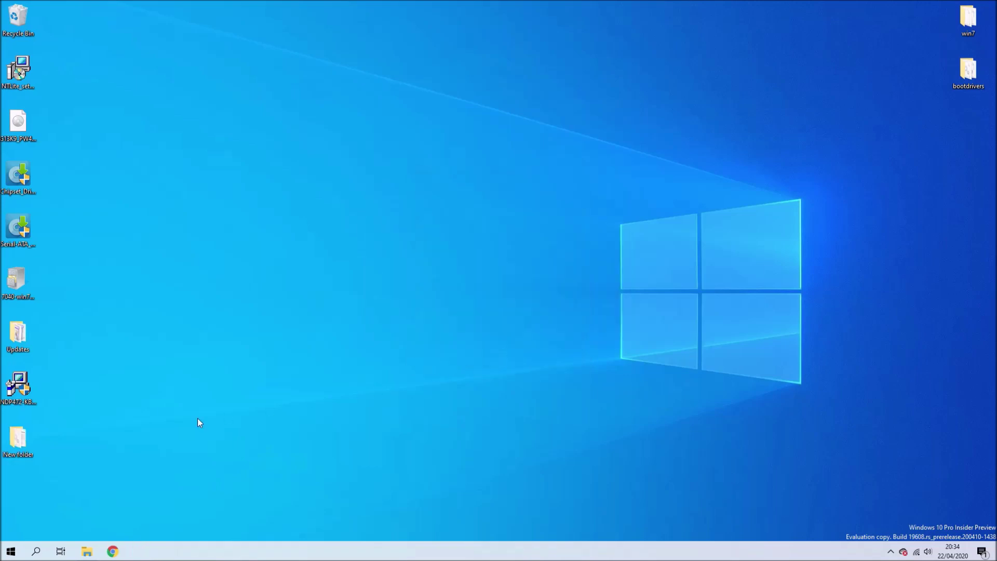
double_click(19, 447)
click(145, 281)
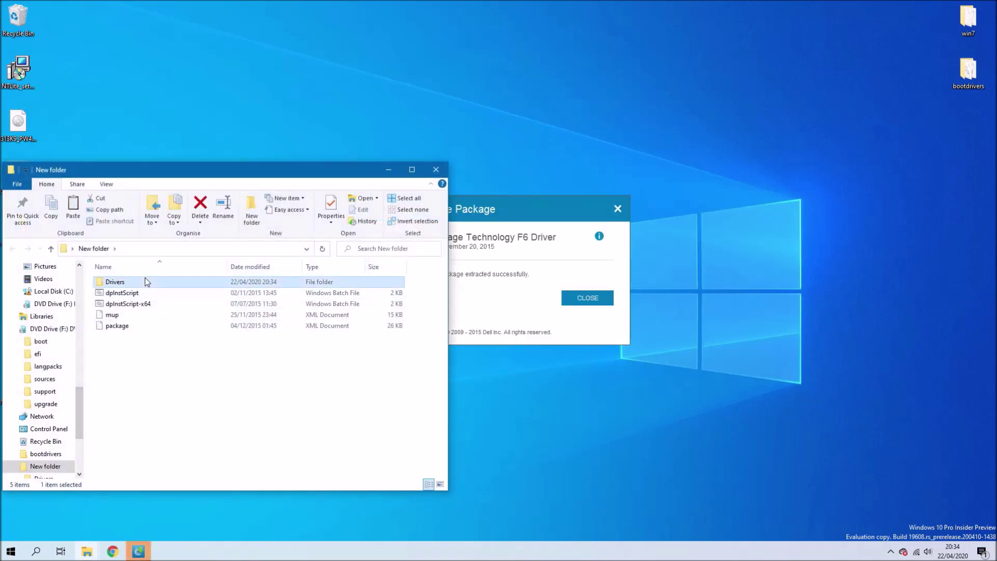
click(588, 297)
Step: Move the eight Production > Windows7-x64 driver files into bootdrivers
double_click(313, 283)
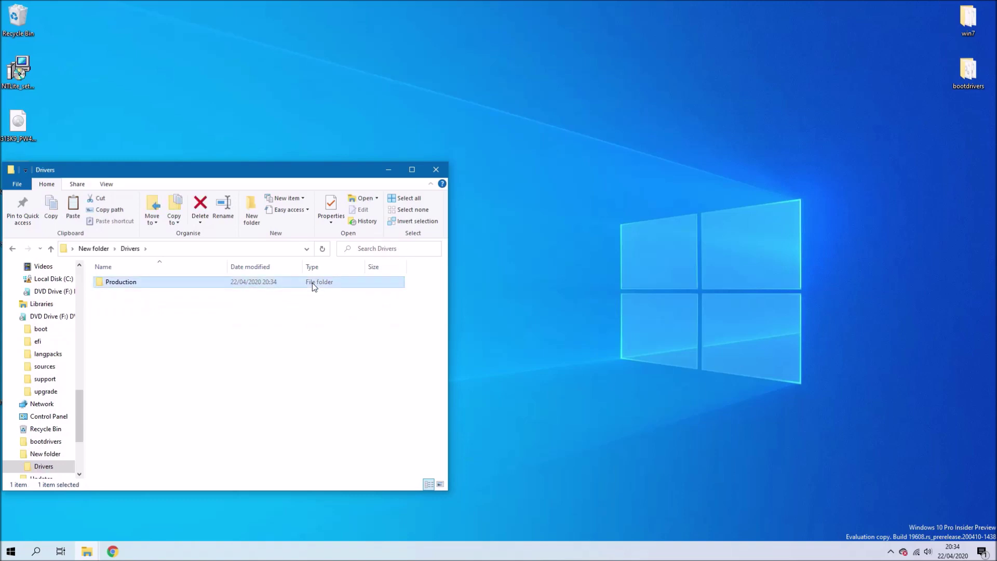
double_click(313, 282)
double_click(312, 283)
drag(289, 424, 218, 273)
drag(348, 283, 969, 70)
Step: Delete the leftover New folder and extract the mb_utility zip to its suggested destination
click(435, 170)
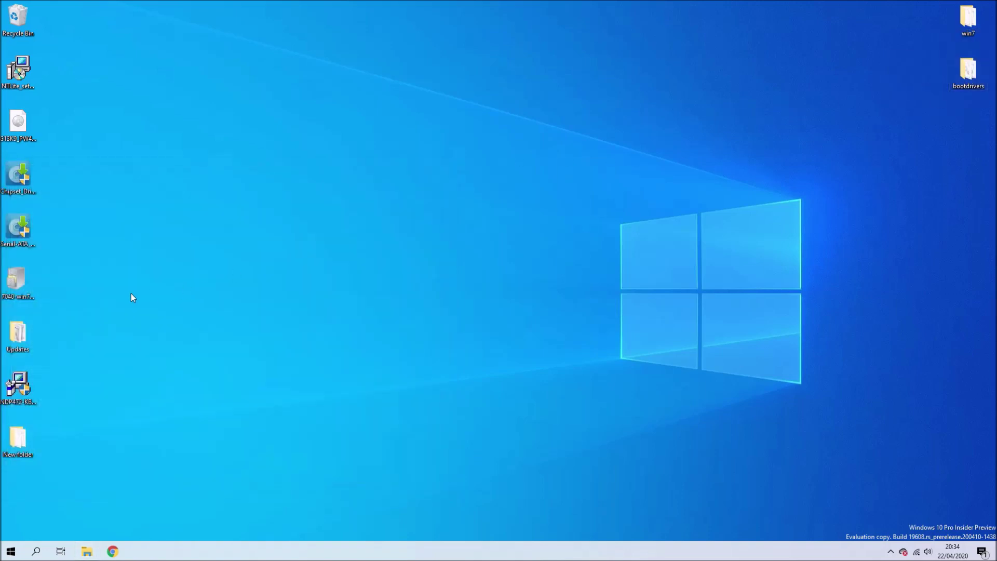
drag(56, 107, 17, 20)
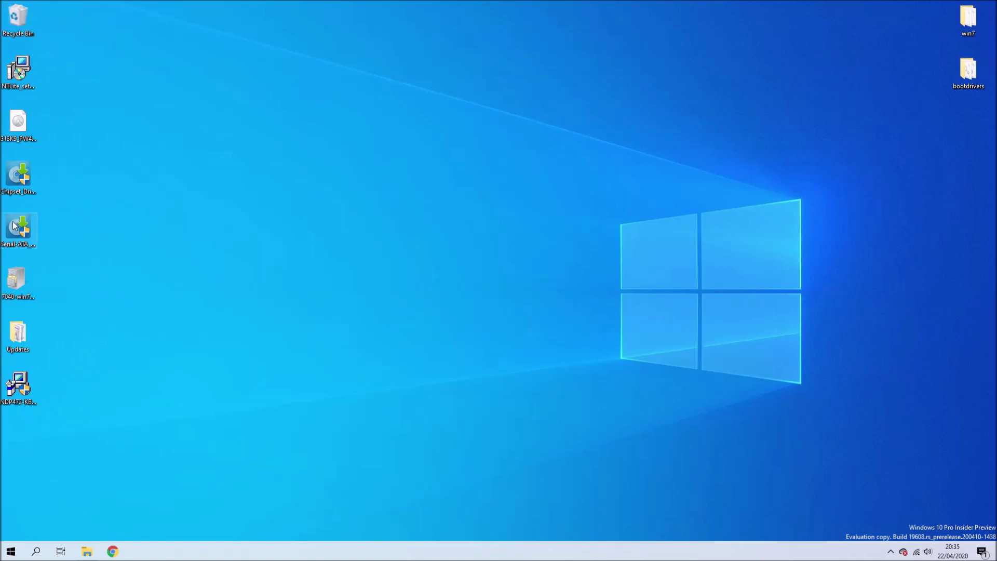
double_click(17, 342)
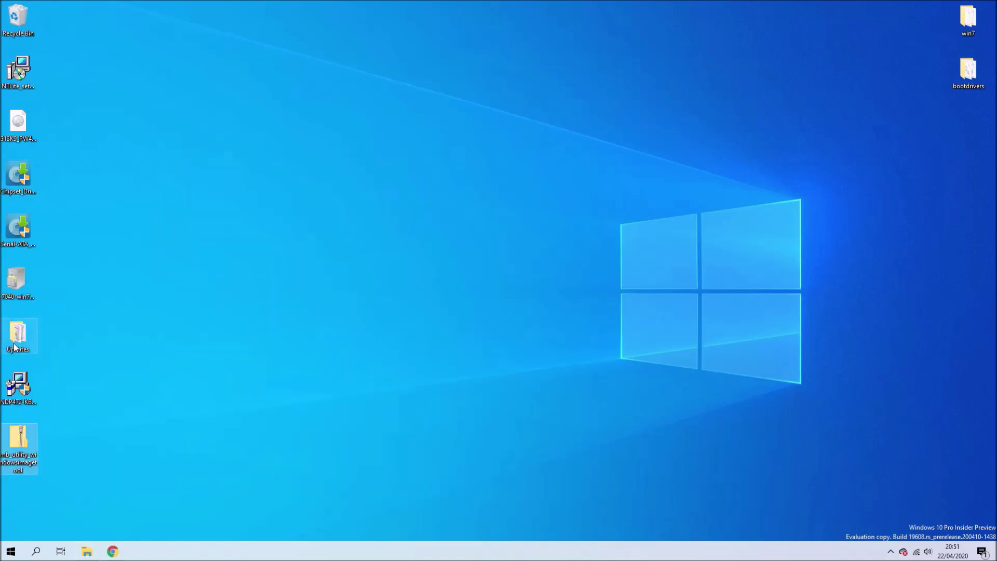
right_click(10, 452)
click(110, 225)
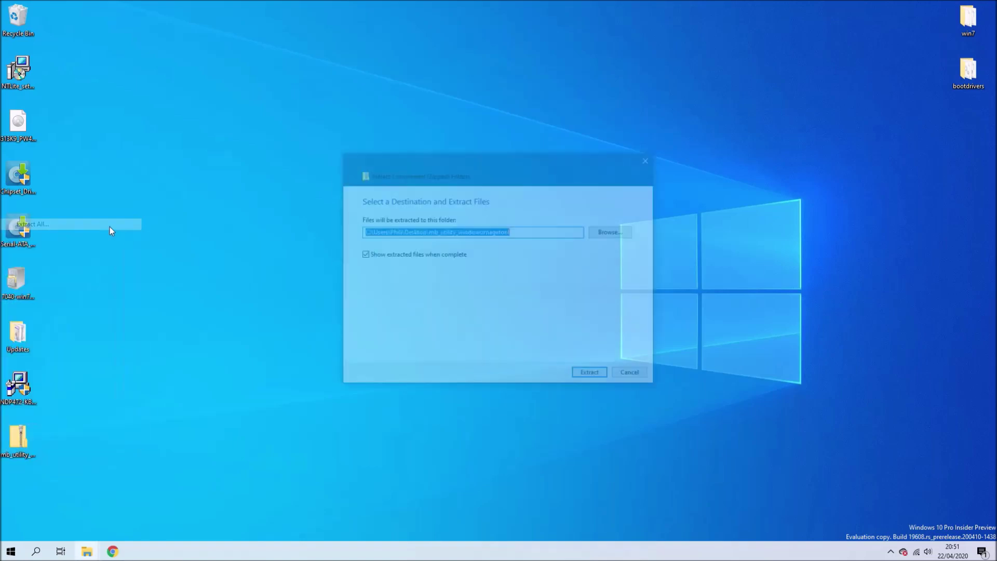
click(579, 376)
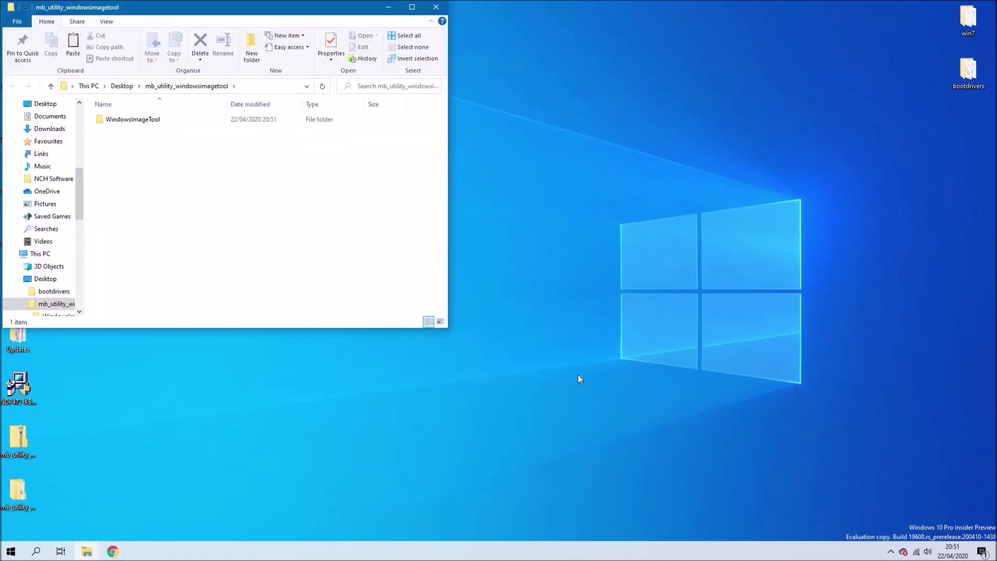
Step: Move the two WindowsImageTool HOTFIX x64 updates into Updates and place Updates beneath bootdrivers
double_click(187, 120)
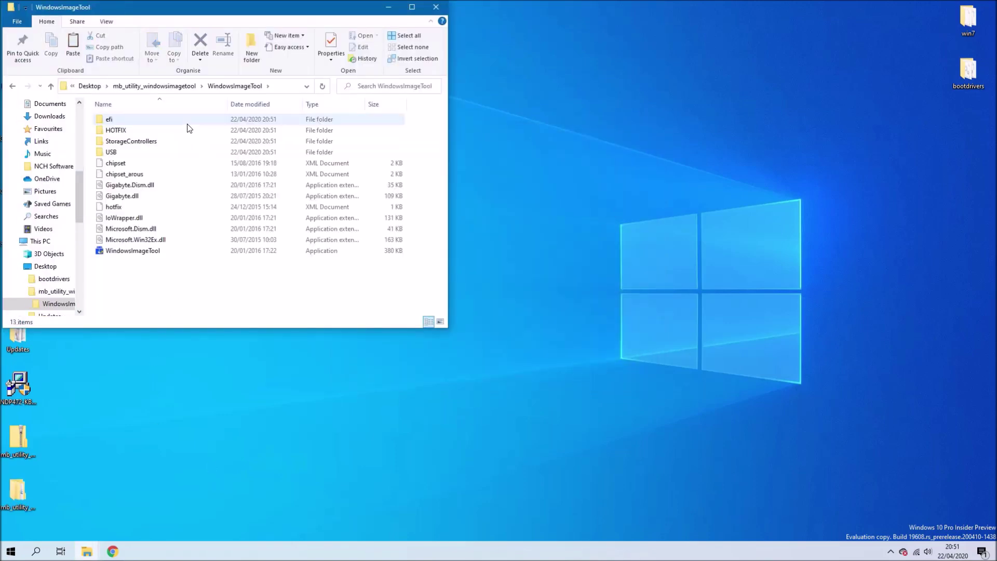
double_click(177, 133)
double_click(176, 119)
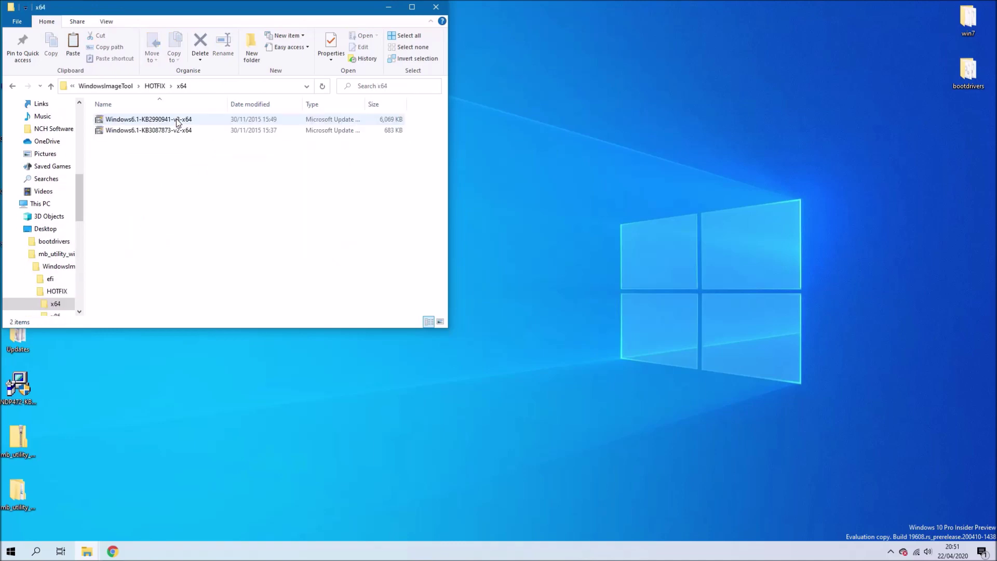
drag(166, 165, 20, 353)
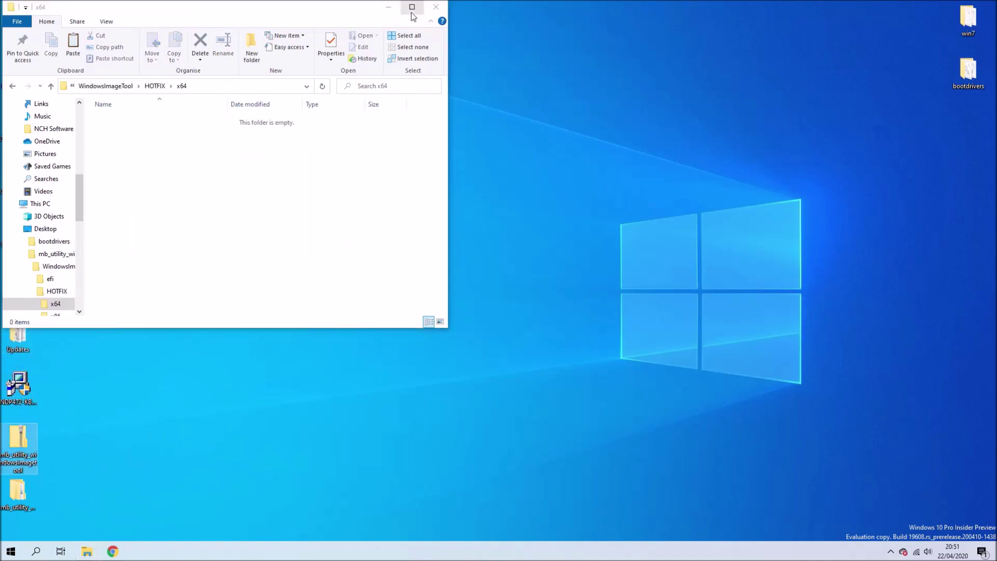
click(436, 7)
double_click(11, 346)
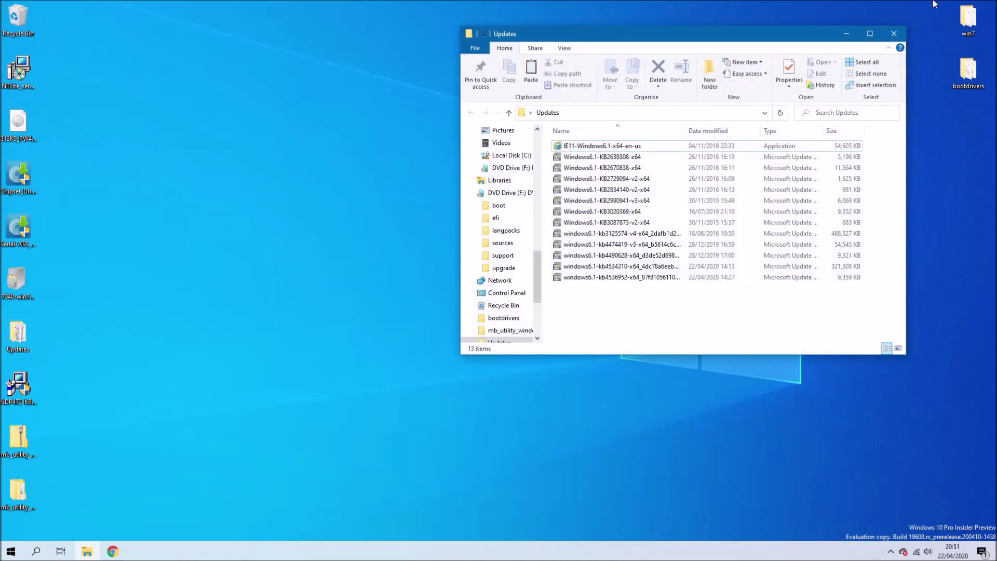
click(904, 34)
drag(18, 335, 971, 130)
Step: Extract the 7040 driver CAB into its own folder with 7-Zip
right_click(5, 292)
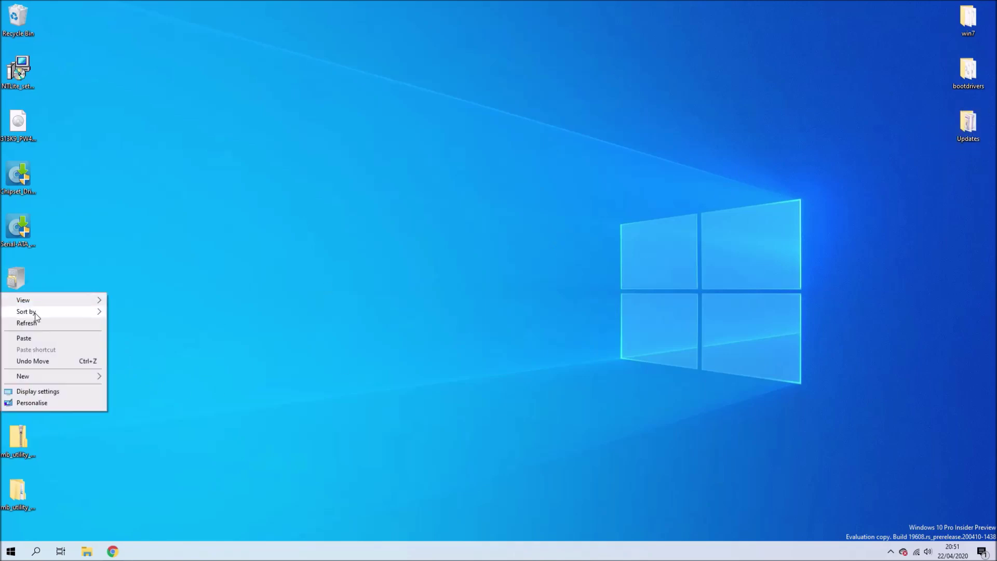
click(141, 276)
right_click(2, 285)
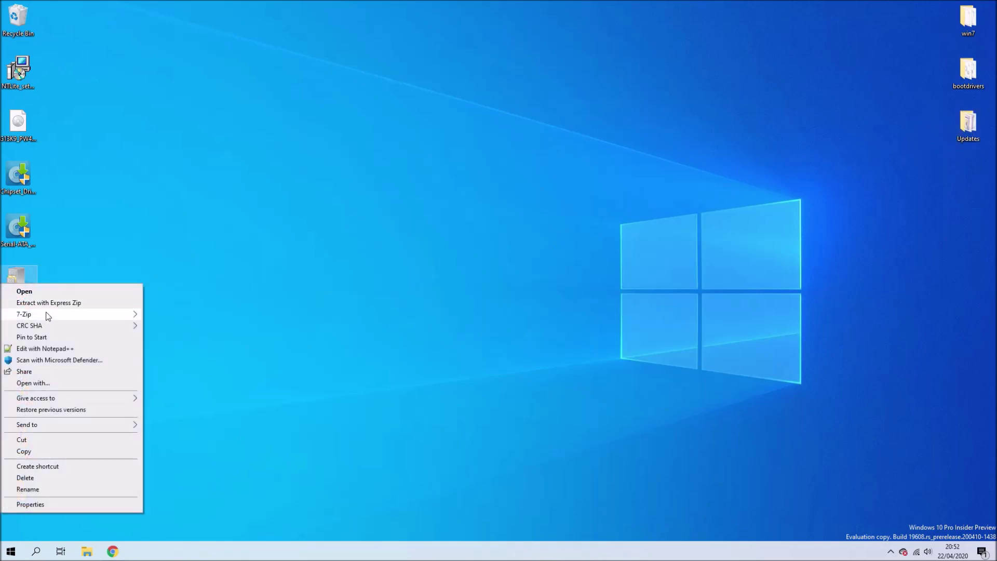
mouse_move(46, 314)
click(251, 361)
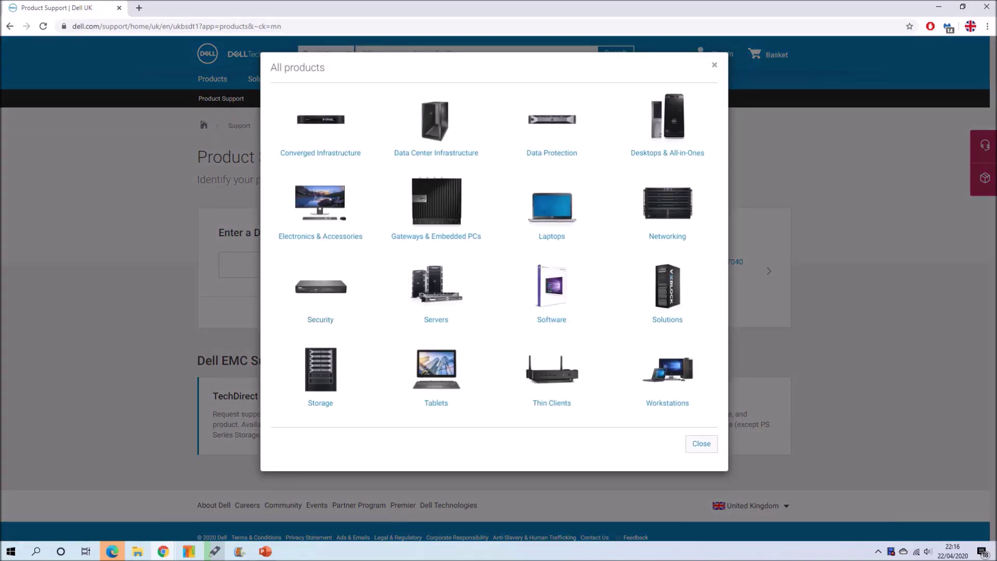
Step: Browse Desktops & All-in-Ones > OptiPlex > 7000 Series to the OptiPlex 7040 drivers and downloads
click(668, 153)
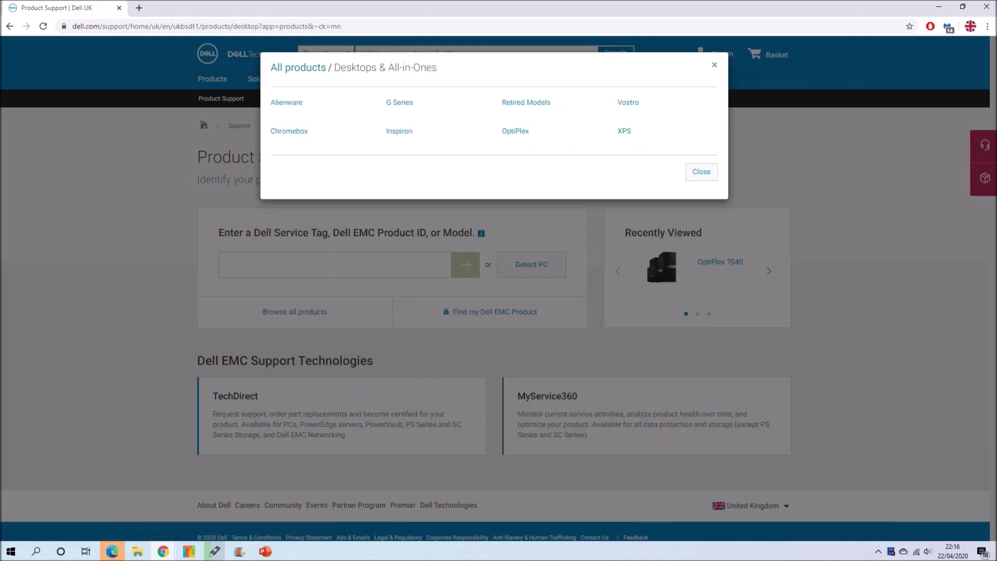
click(515, 131)
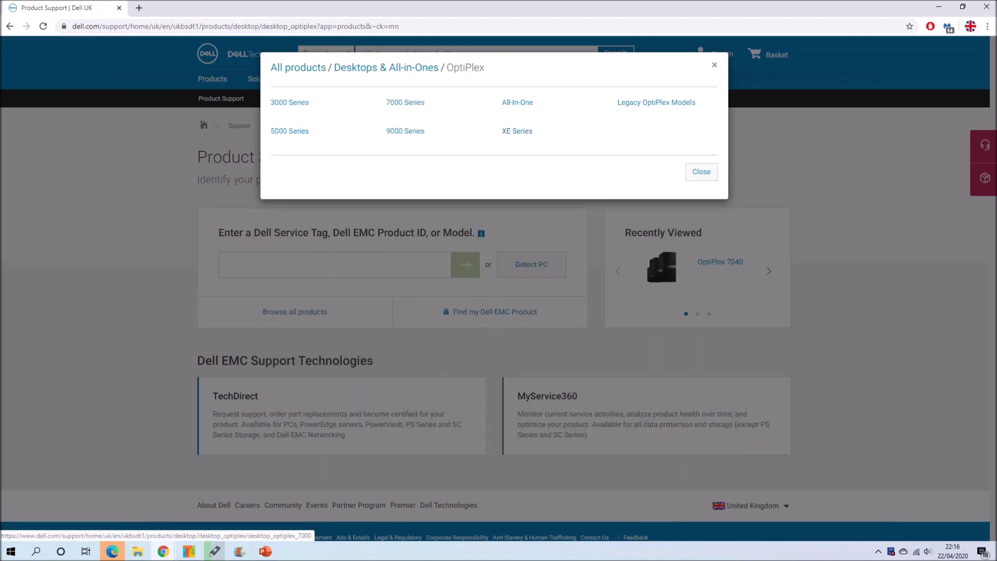
click(405, 102)
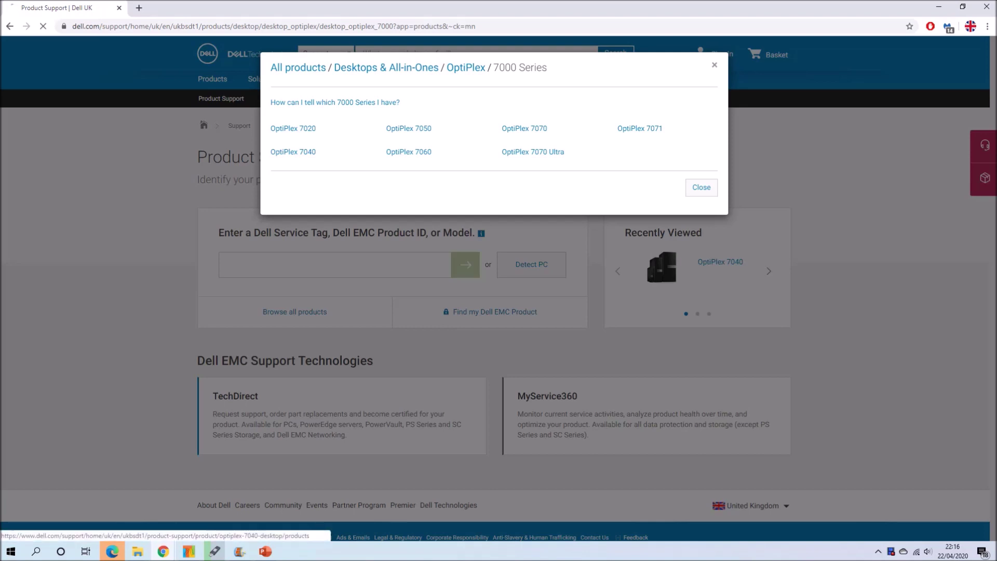
click(293, 152)
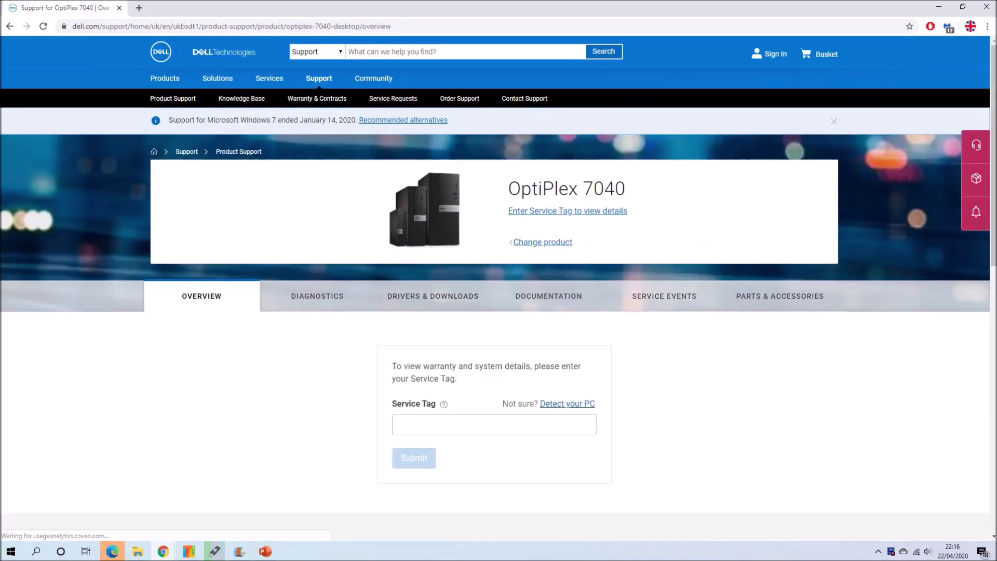
click(433, 296)
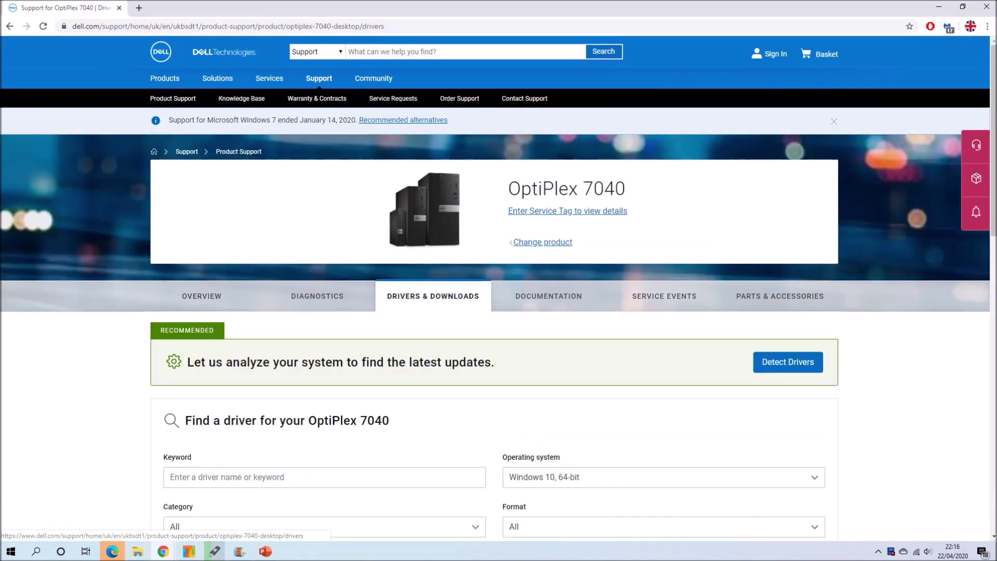
scroll(499, 288, down, 2)
Step: Filter the driver list to Windows 7, 64-bit and the Systems Management category
click(663, 373)
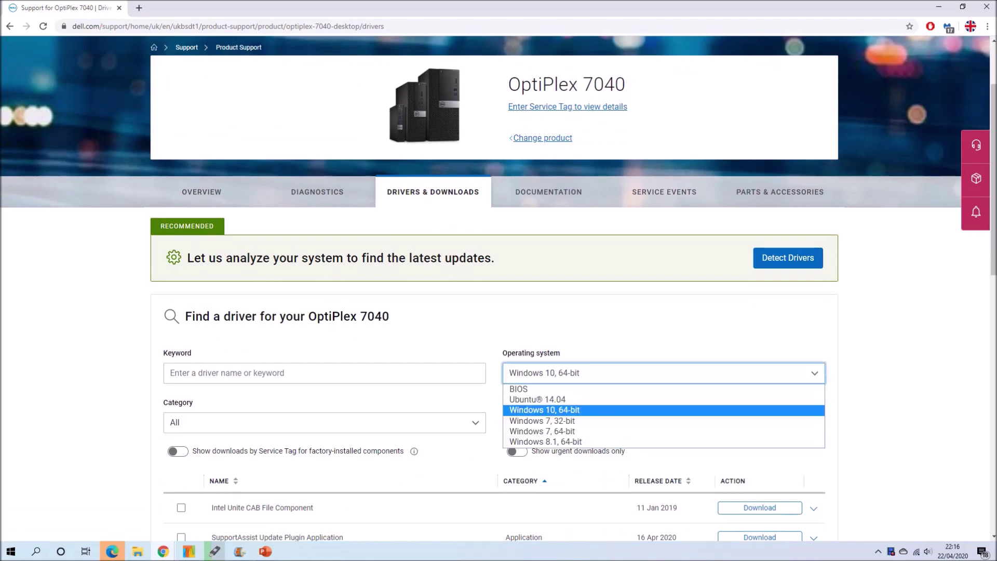
key(Return)
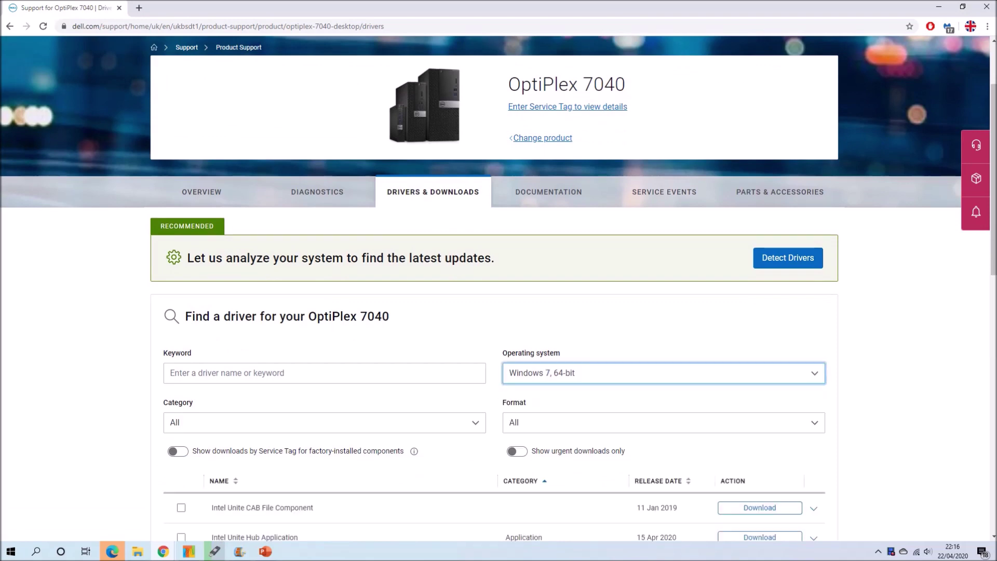
key(Tab)
key(alt+Down)
key(Down)
key(Down)
key(Down)
key(Down)
key(Down)
key(Down)
key(Down)
key(Down)
key(Down)
key(Down)
key(Down)
key(Down)
key(Down)
key(Down)
key(Return)
scroll(499, 289, down, 2)
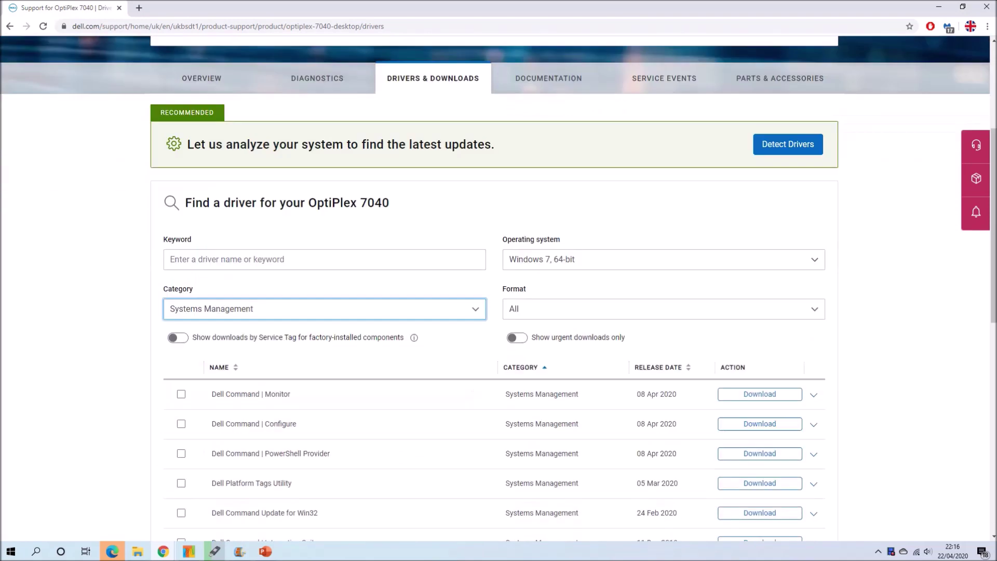
scroll(499, 289, down, 4)
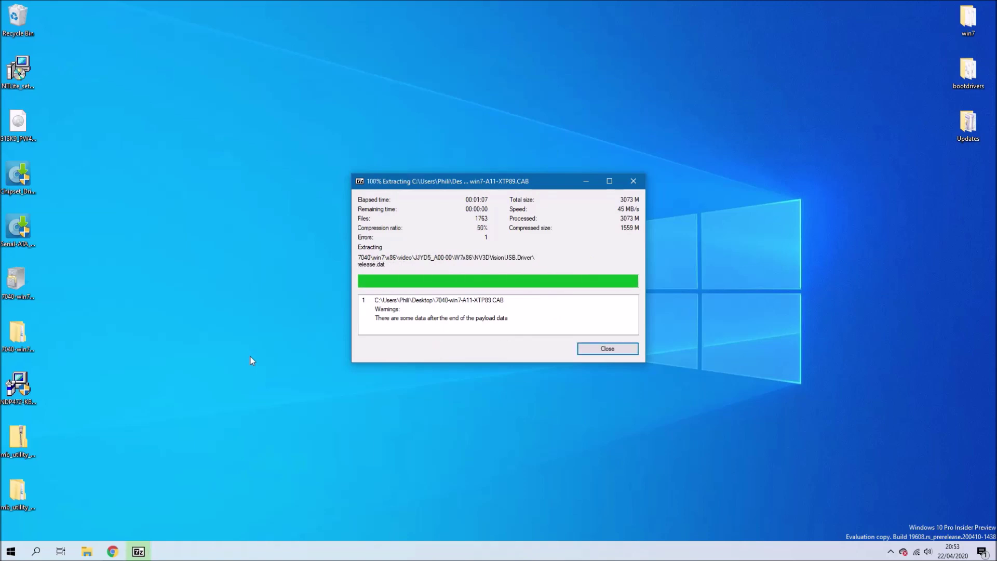
Step: Move the 7040 win7 x64 driver folder onto the desktop and rename it 7040drivers
click(596, 351)
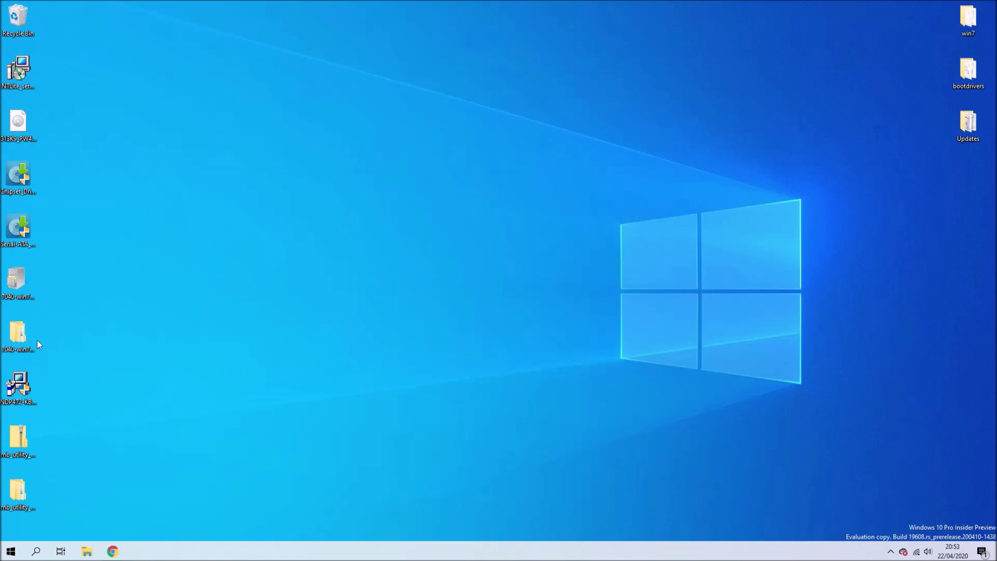
double_click(18, 335)
double_click(568, 145)
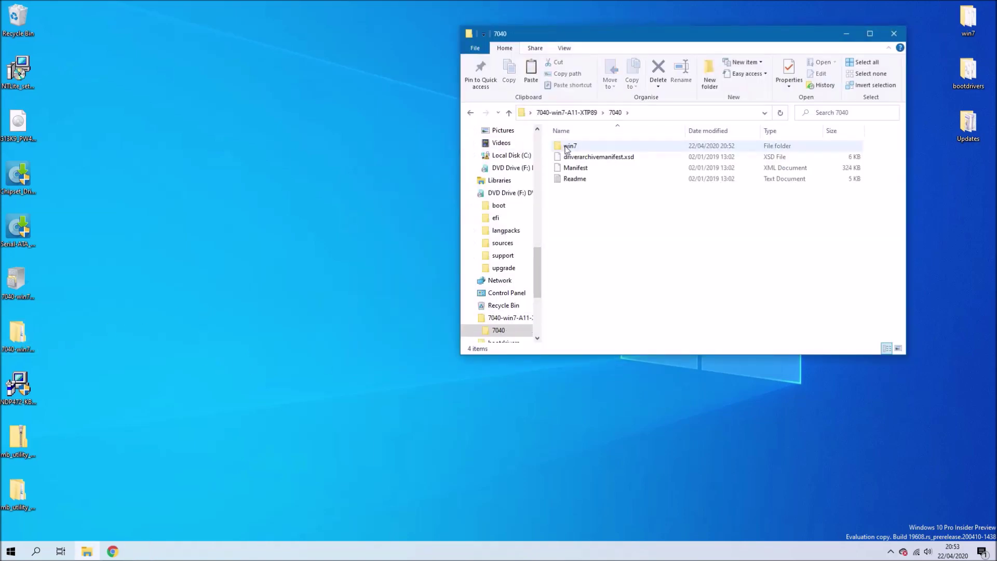
double_click(568, 145)
drag(567, 149, 969, 179)
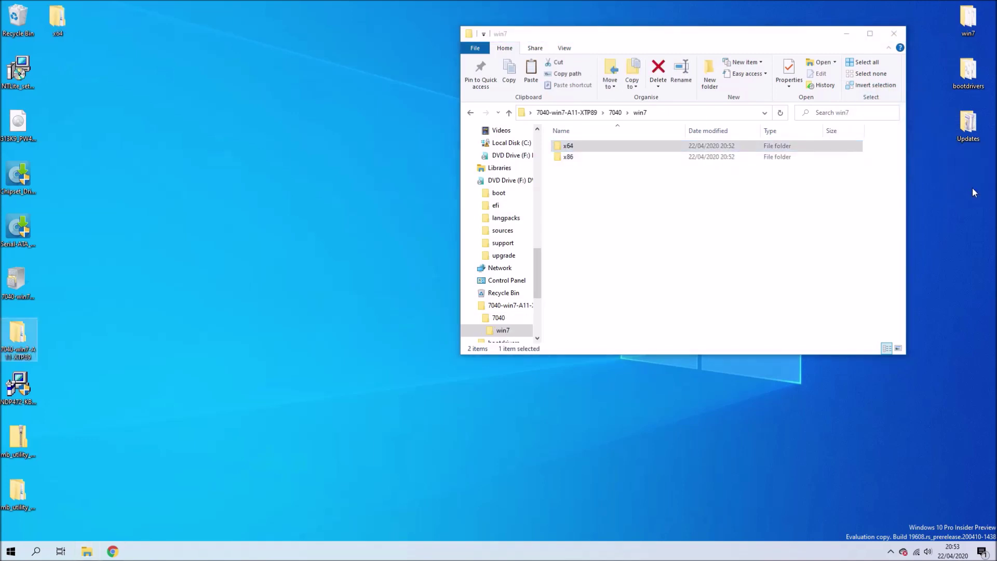
click(894, 33)
right_click(958, 174)
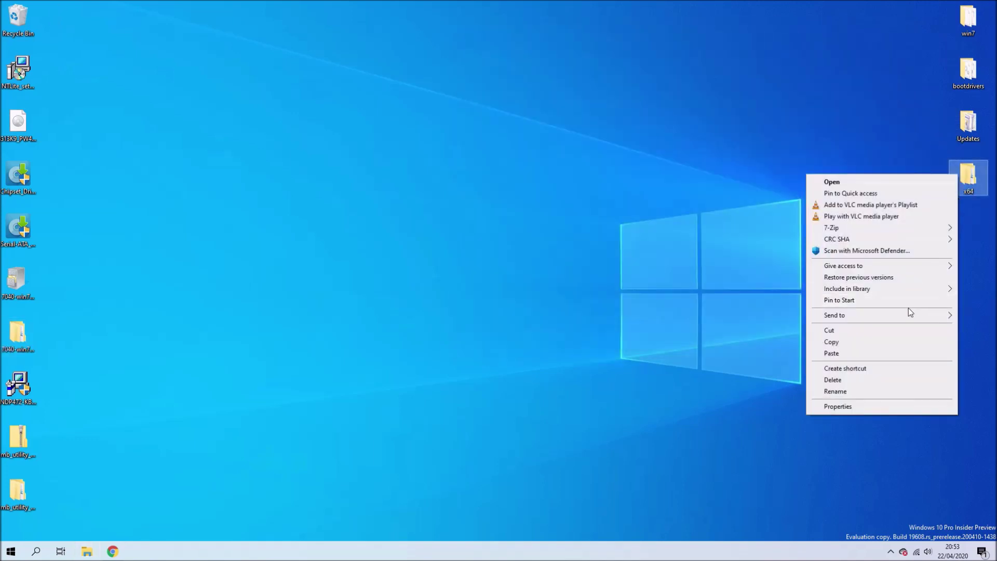
click(869, 391)
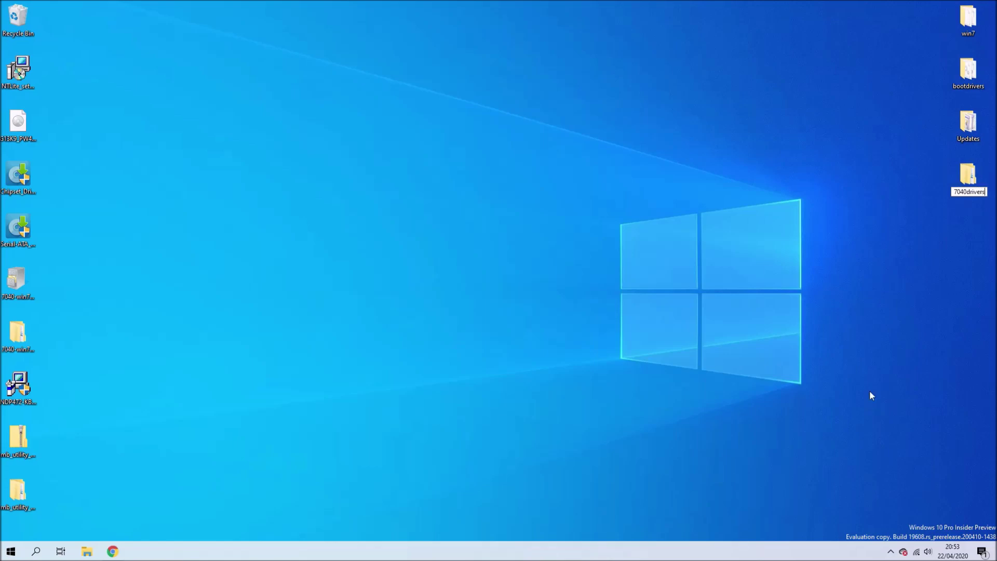
key(Return)
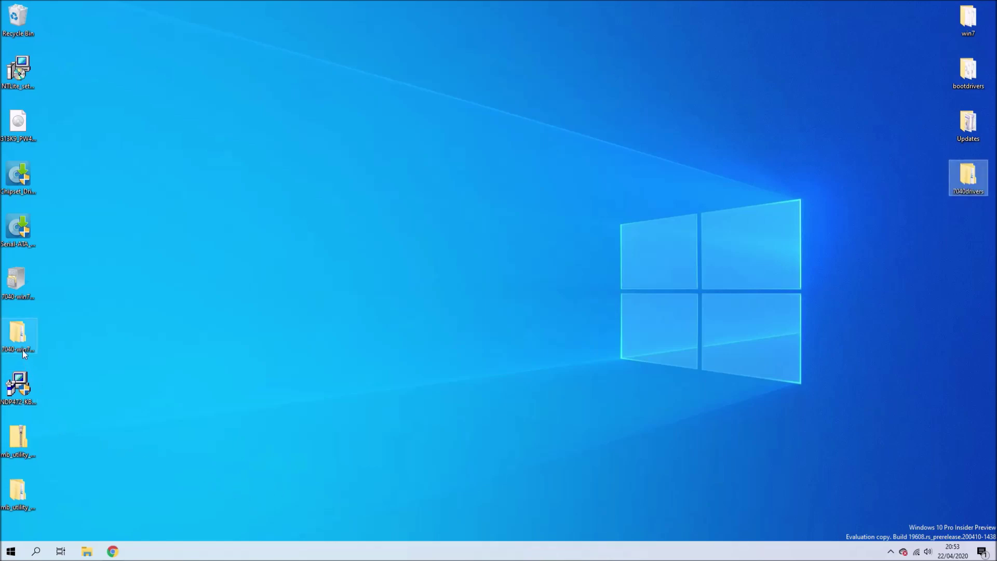
Step: Recycle the extracted 7040-win7 and utility folders and put the utility zip in the empty slot
drag(23, 351, 18, 18)
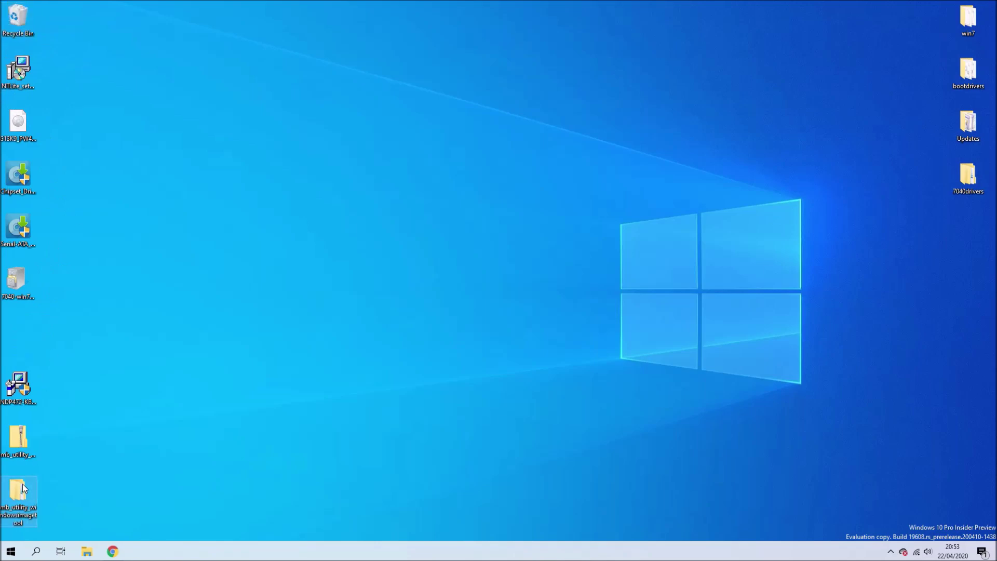
drag(23, 484, 19, 19)
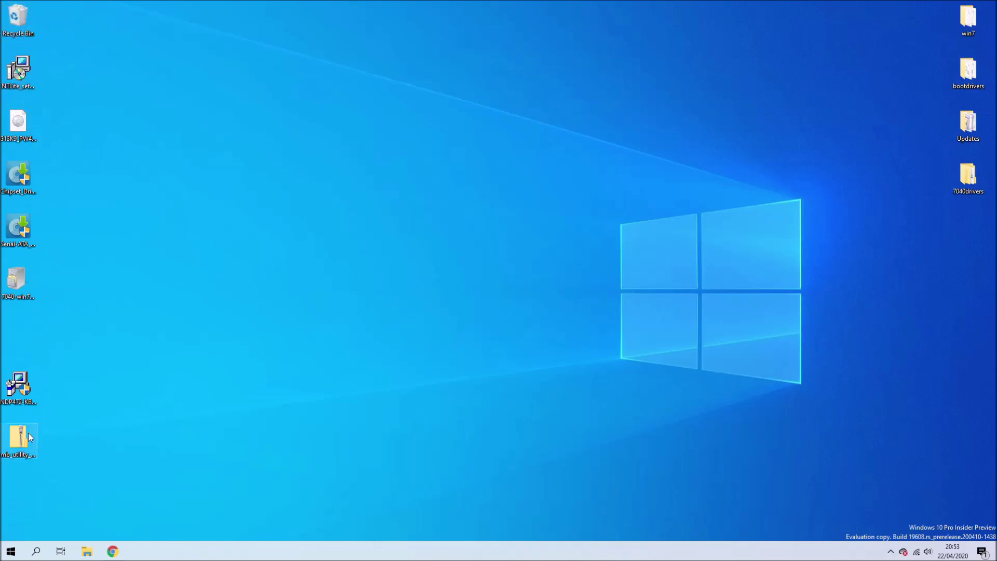
drag(48, 340, 48, 342)
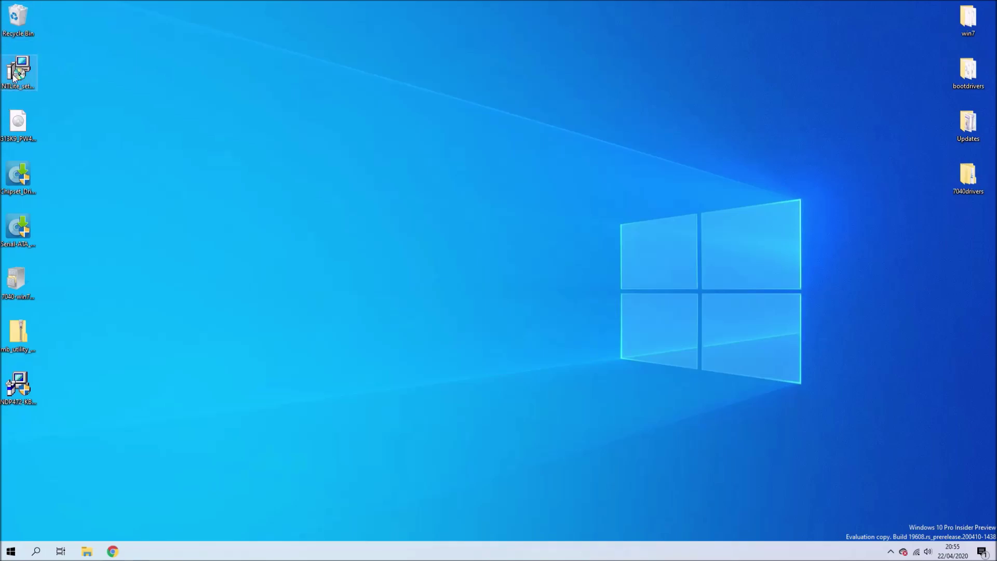
Step: Install NTLite with a desktop shortcut, launch it, and keep the free licence
double_click(14, 76)
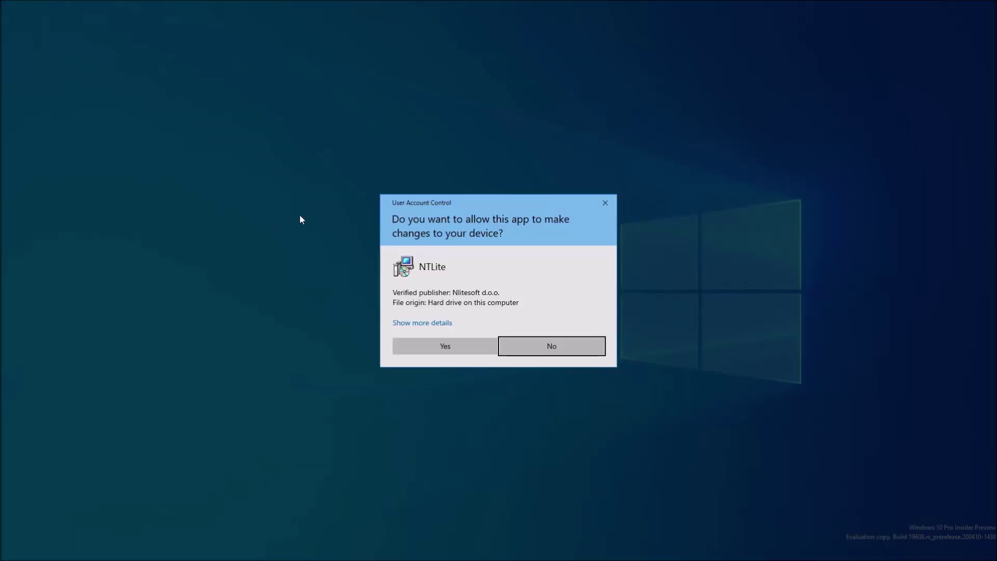
click(456, 344)
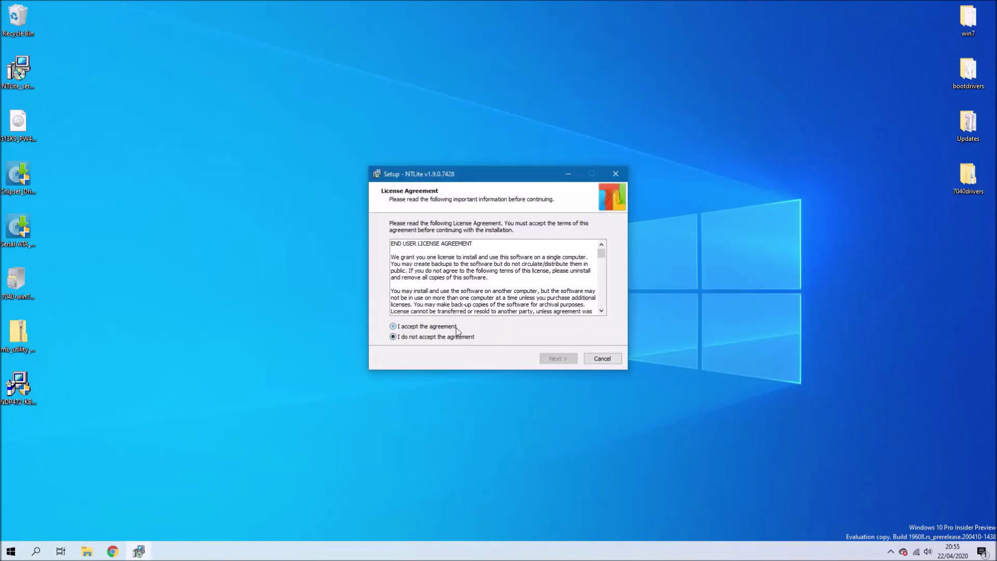
click(556, 357)
click(558, 358)
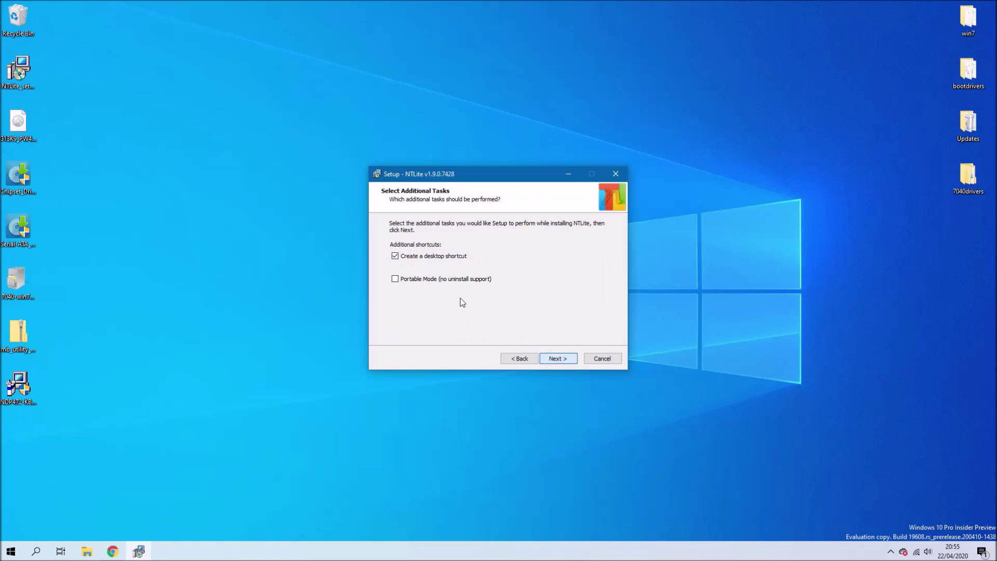
click(548, 360)
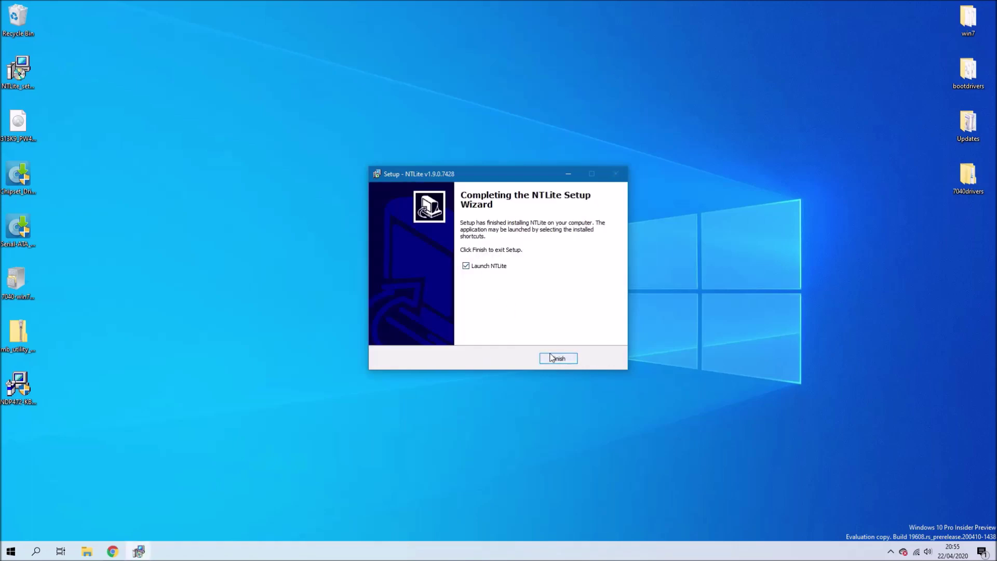
click(551, 358)
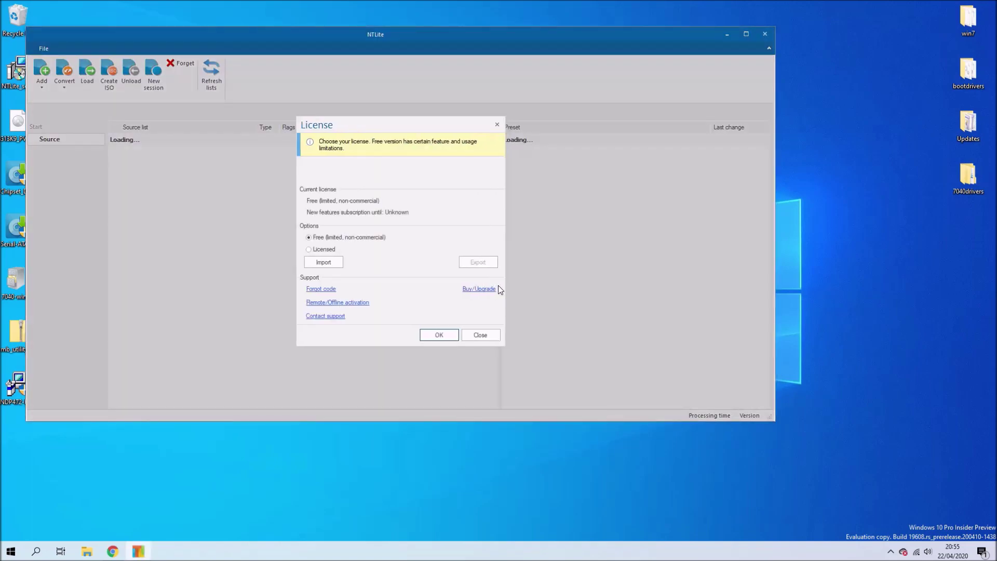
click(440, 332)
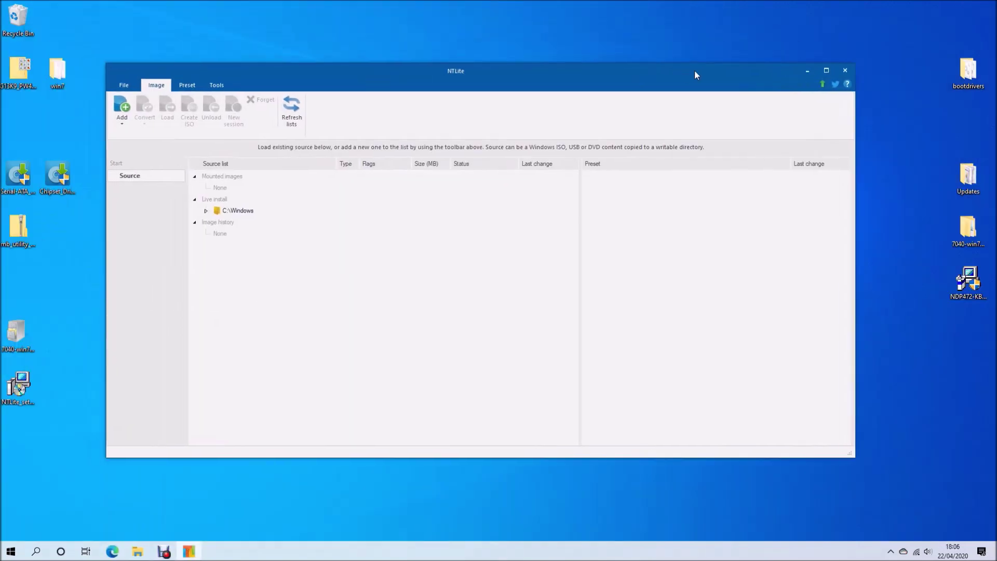
Step: Add the win7 folder as an image directory and choose boot.wim's Windows 7 Setup image
drag(57, 70, 969, 18)
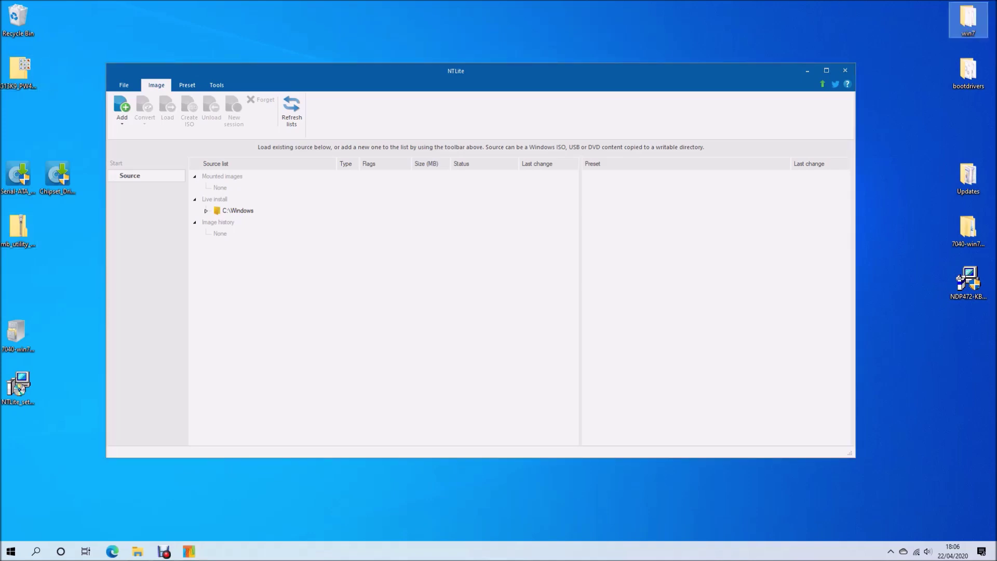
click(122, 110)
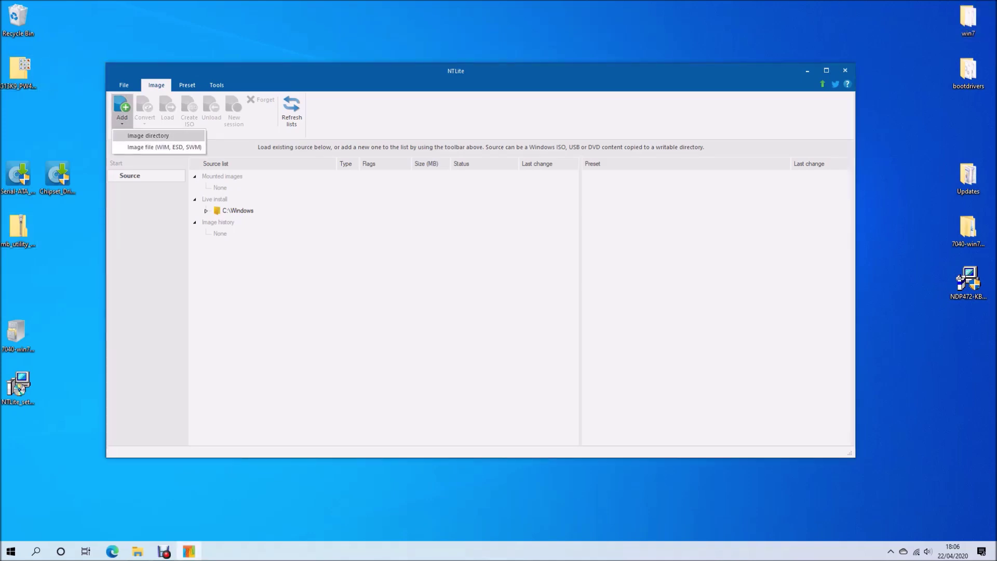
click(148, 136)
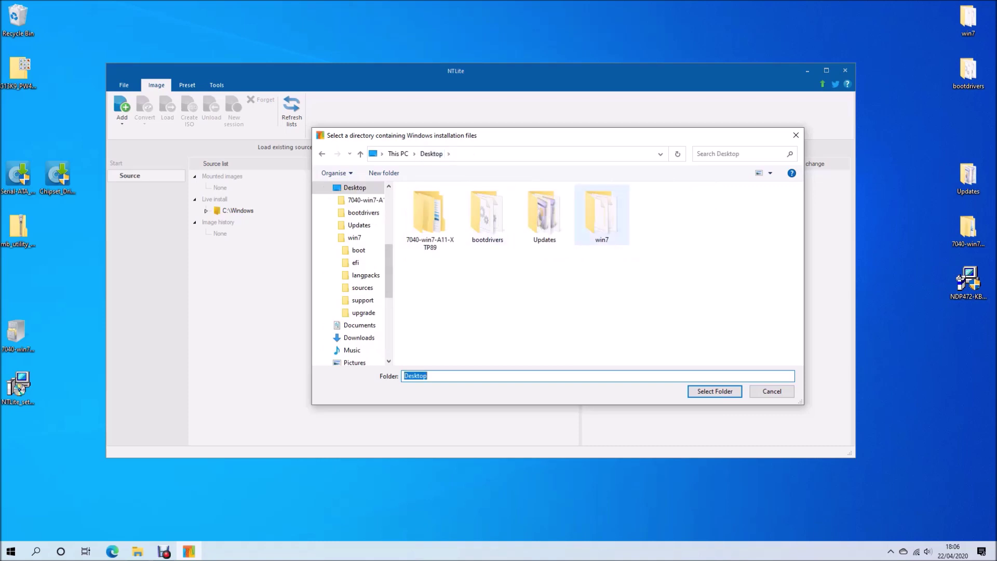
double_click(602, 214)
click(714, 392)
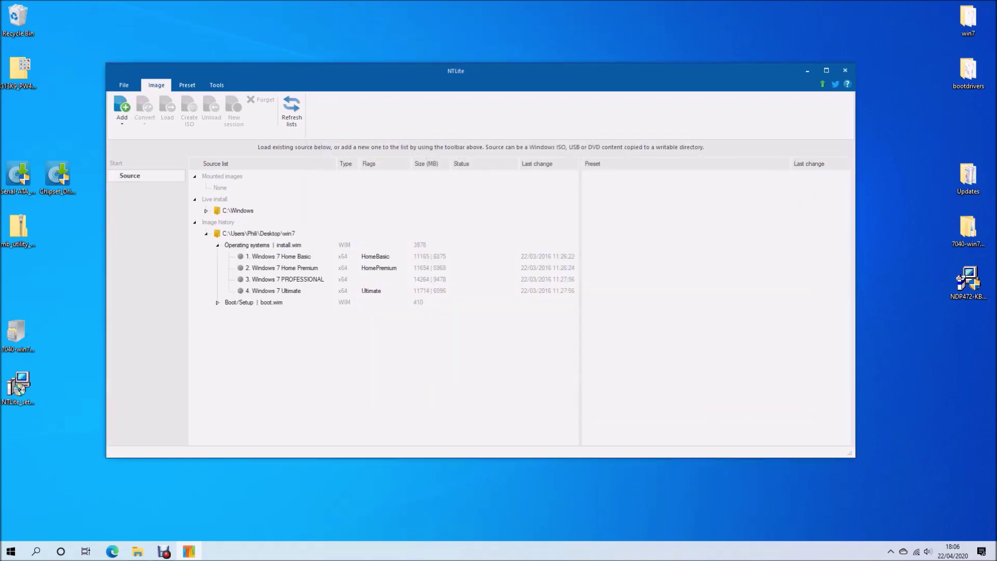
double_click(253, 303)
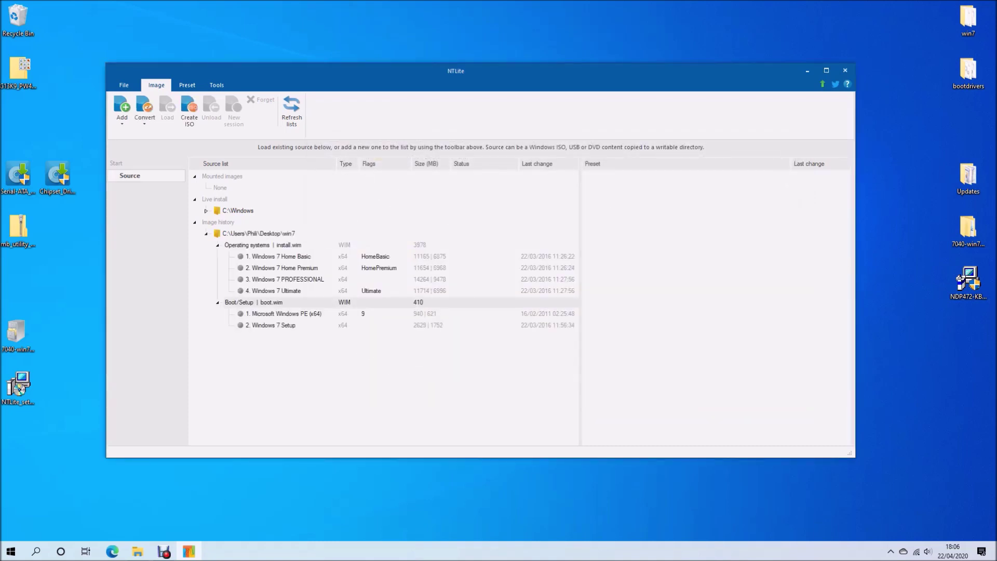
click(272, 325)
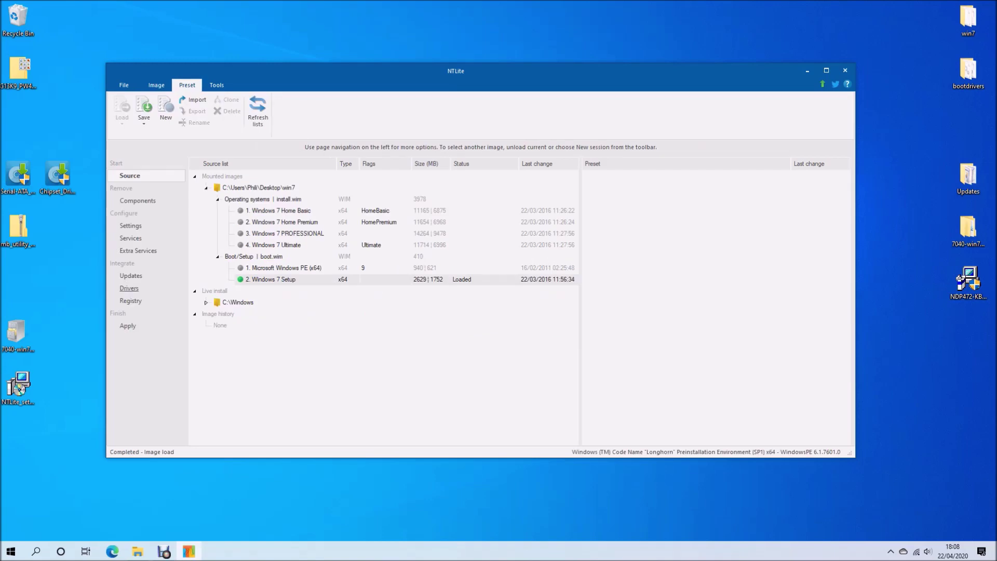
Step: Queue all bootdrivers driver files for the Windows 7 Setup image and review pending Apply tasks
click(130, 288)
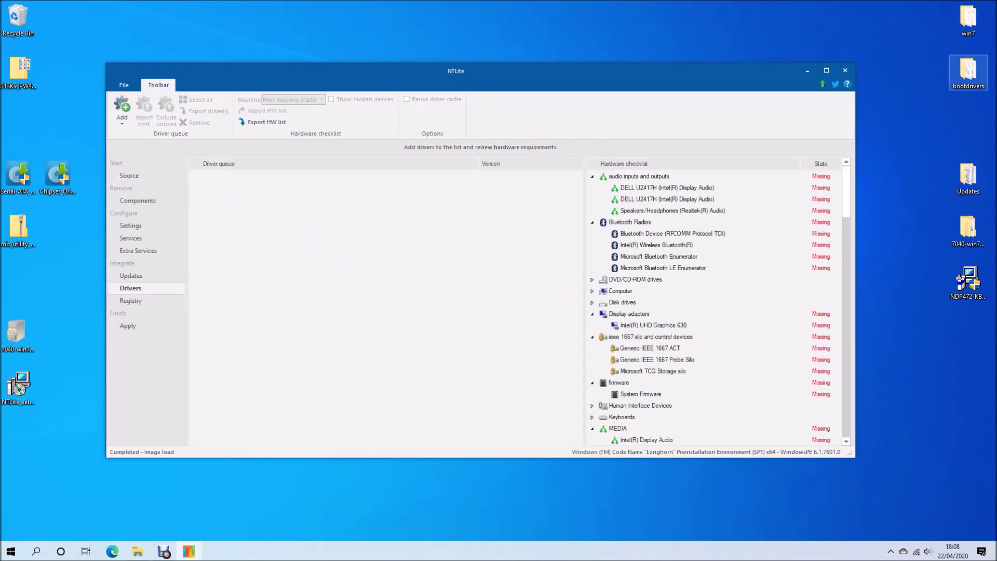
double_click(969, 72)
click(586, 234)
key(ctrl+a)
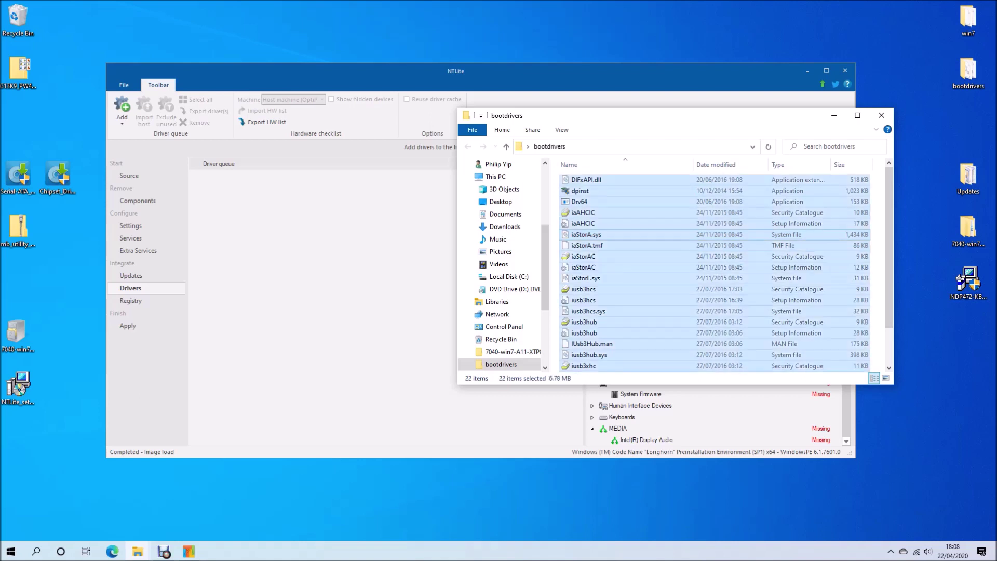
click(835, 115)
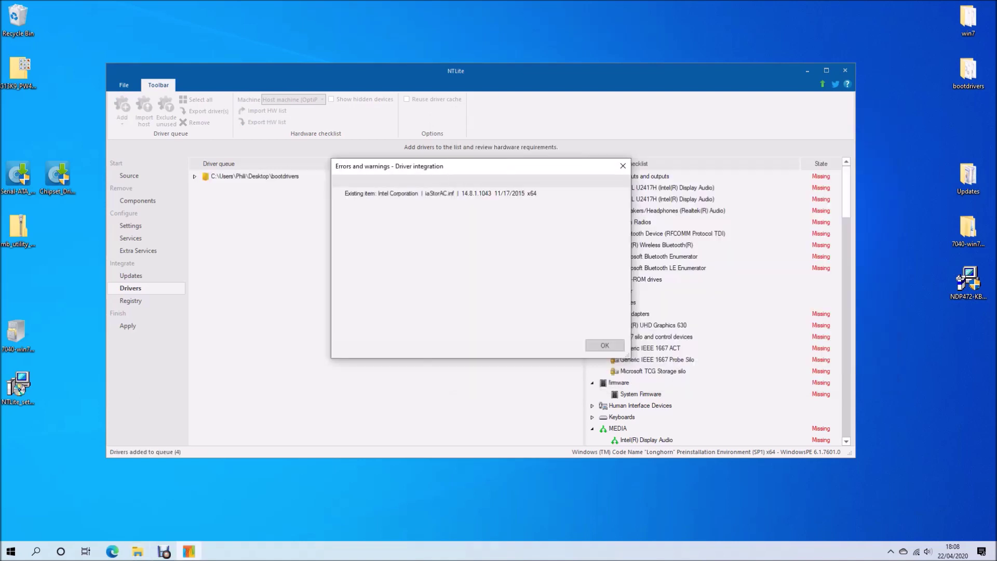
key(Return)
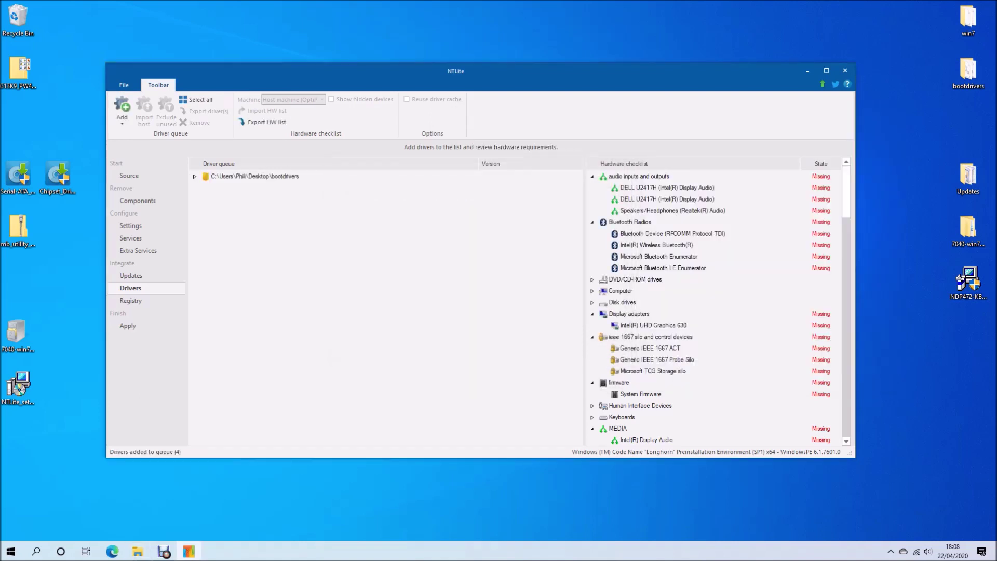
click(128, 326)
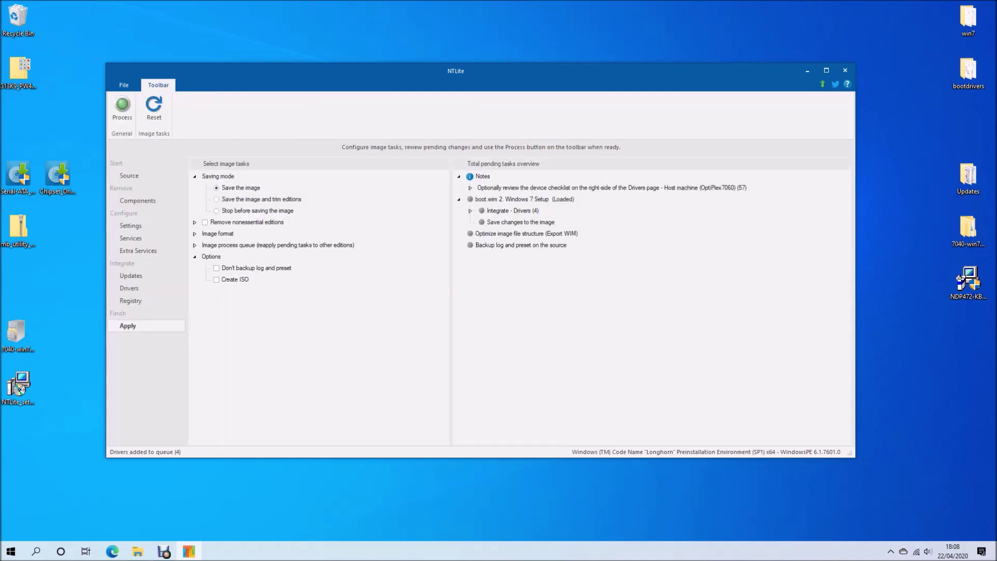
Step: Apply the pending changes, saving the 4 drivers into boot.wim's Windows 7 Setup image
click(122, 107)
click(480, 295)
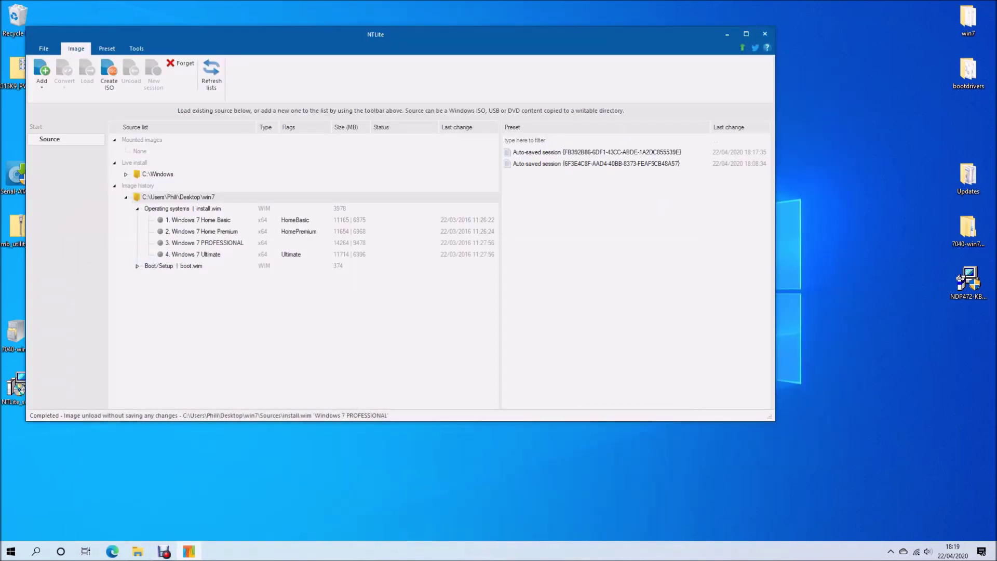
Step: Load install.wim's Windows 7 PROFESSIONAL edition and browse its Components and Features pages
double_click(204, 243)
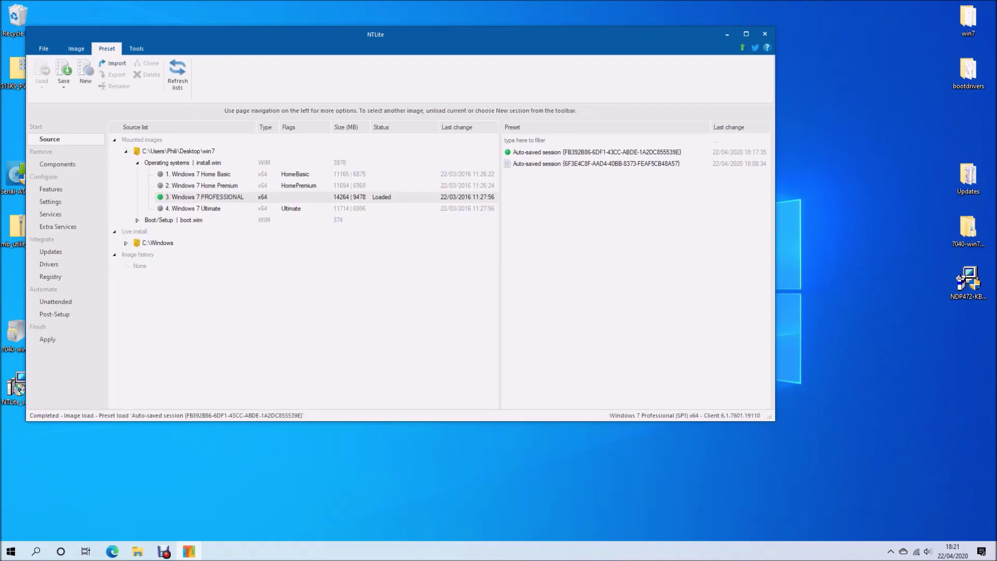
click(57, 165)
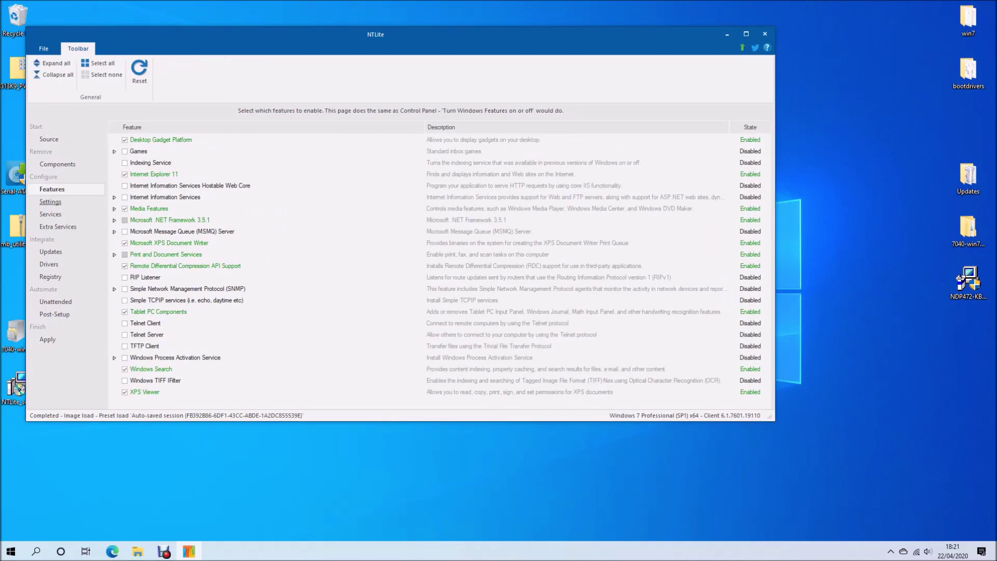
click(50, 202)
Step: Queue all Updates folder packages, such as KB4474419 and KB4534310, skipping already-present ones
click(51, 214)
click(58, 227)
click(50, 251)
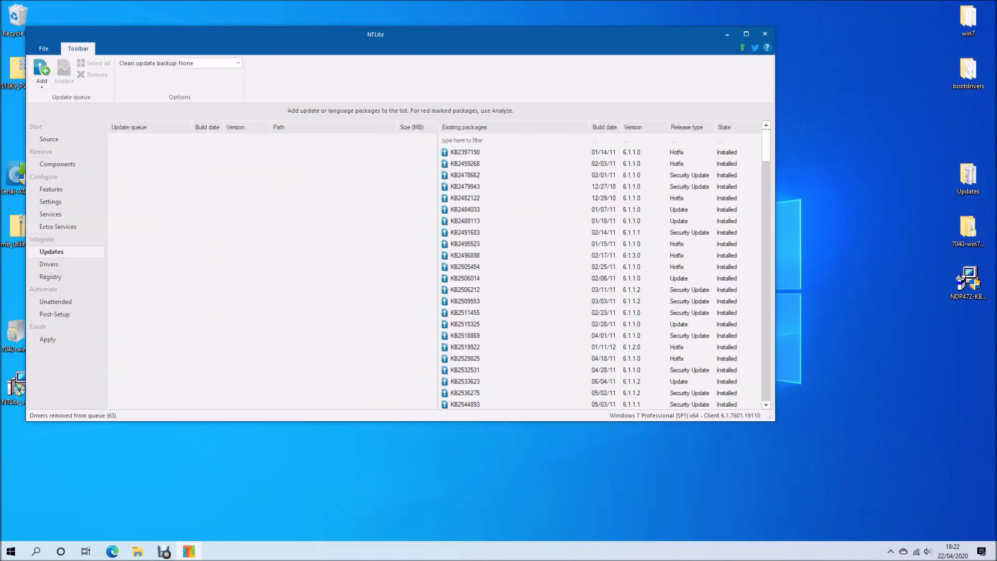
double_click(968, 176)
key(ctrl+a)
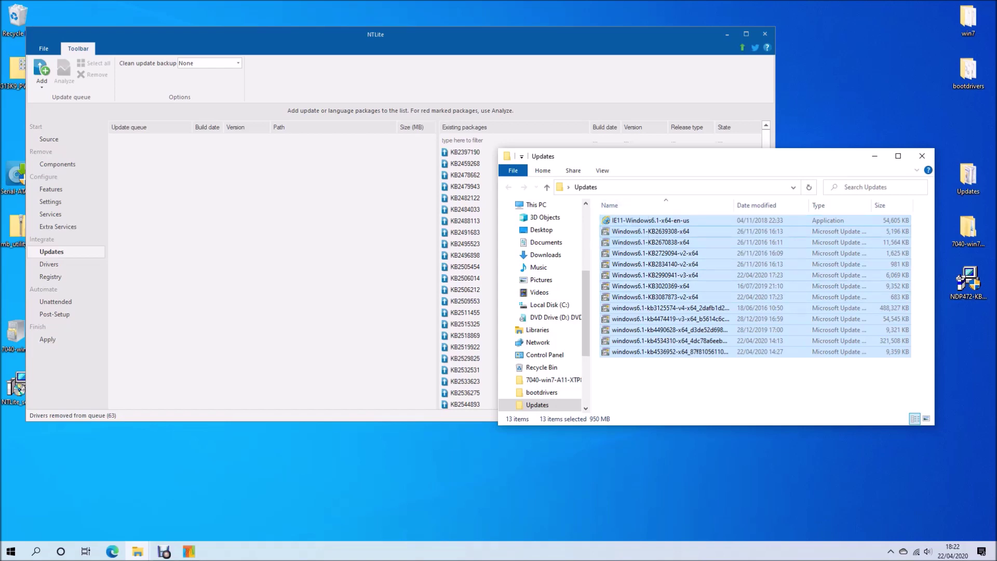
click(922, 156)
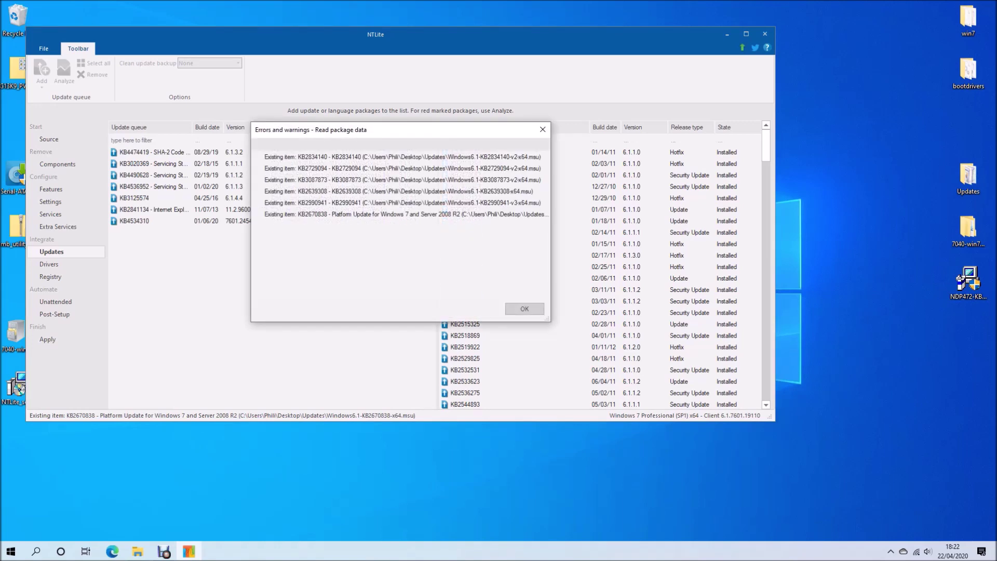
key(Return)
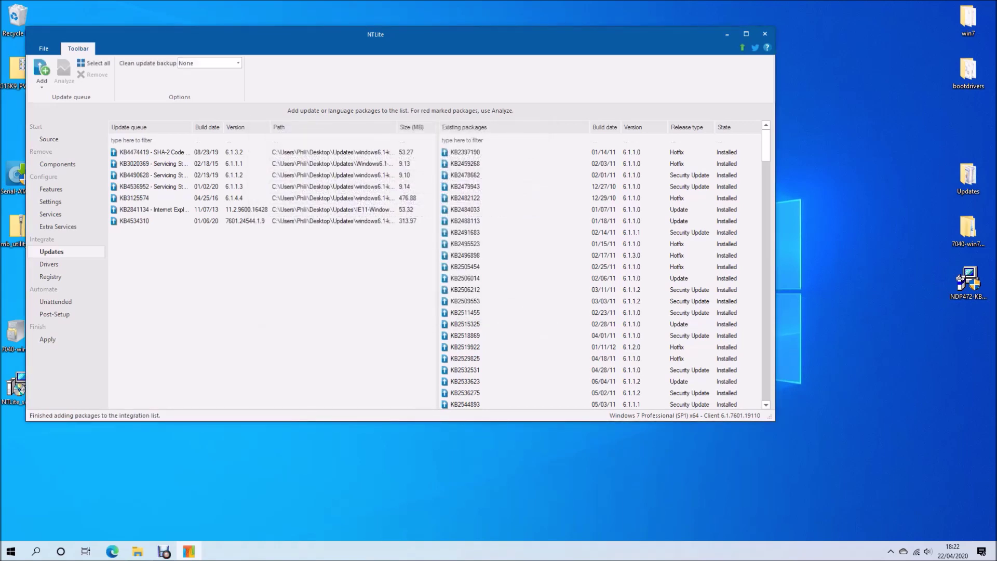
Step: Queue 63 drivers from the eight 7040 win7 x64 folders and dismiss the architecture warnings
click(50, 264)
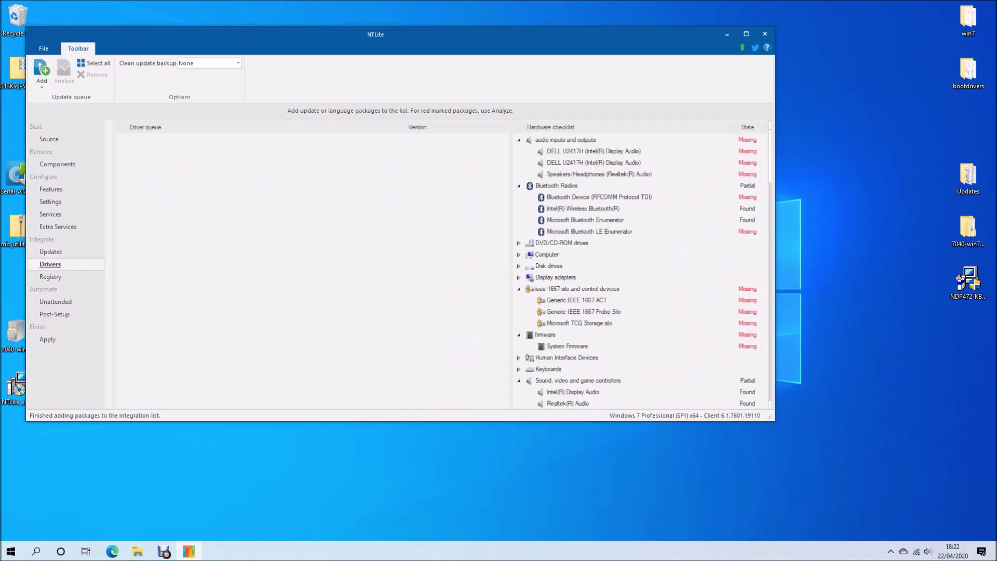
double_click(969, 229)
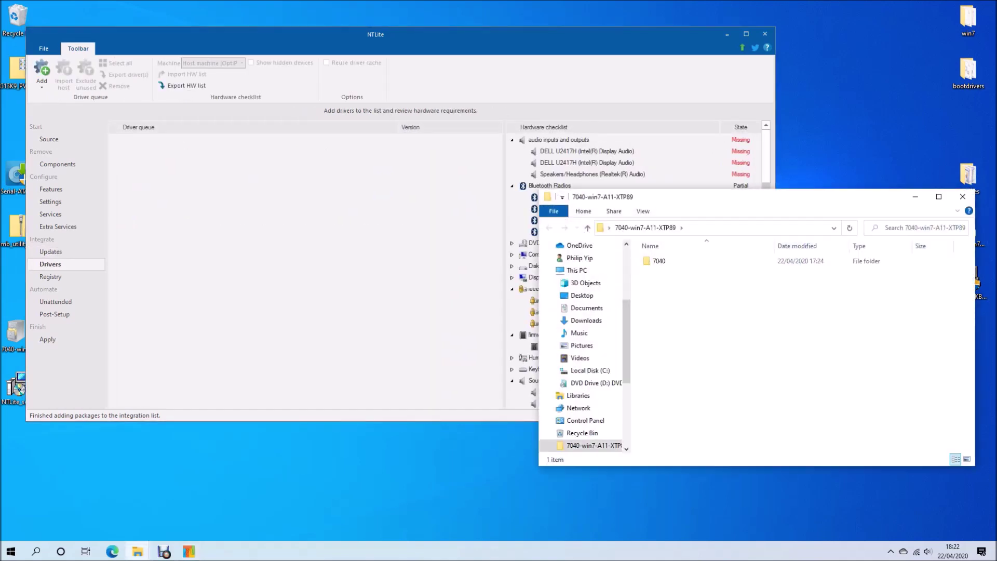
double_click(659, 261)
double_click(658, 261)
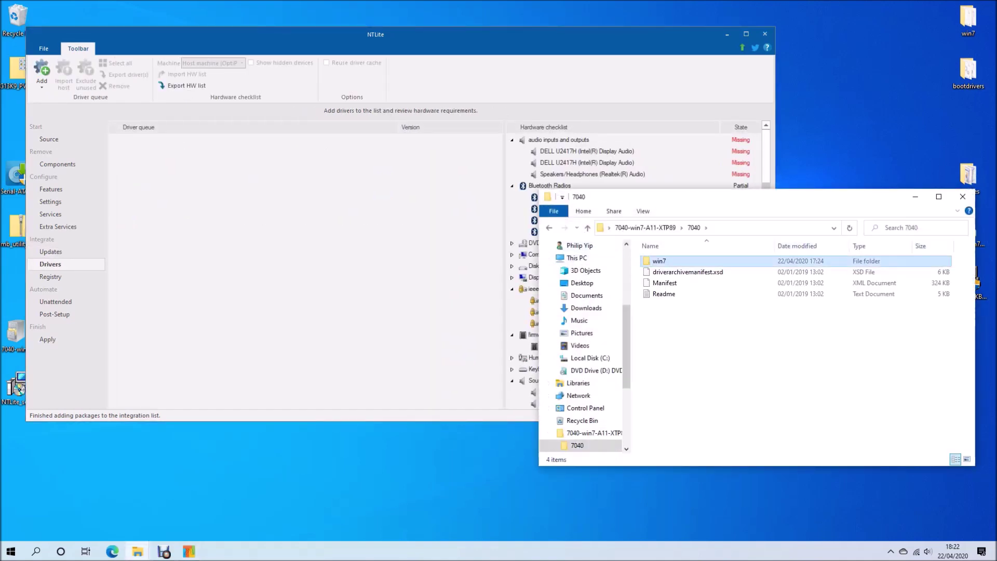
double_click(657, 261)
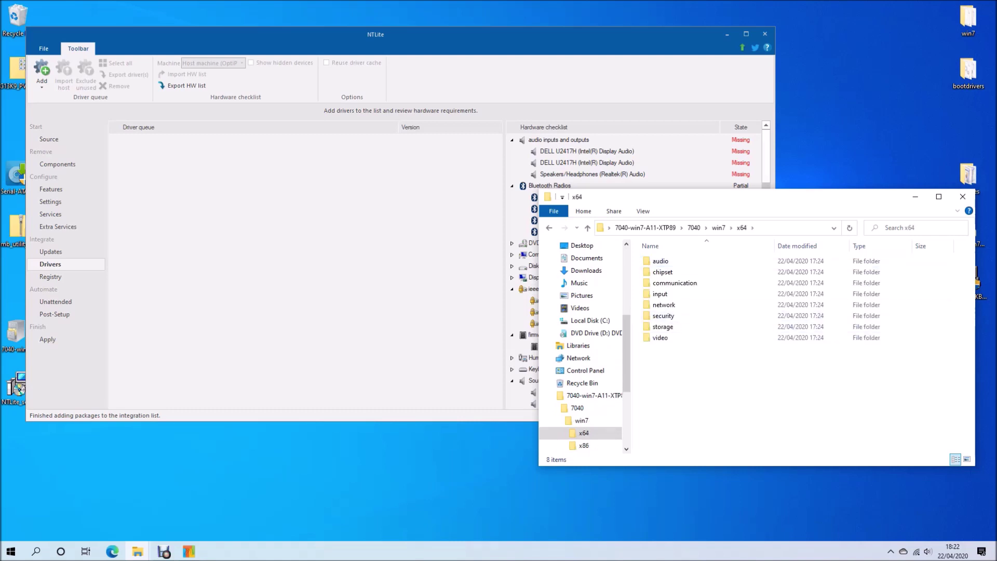
drag(678, 366, 679, 256)
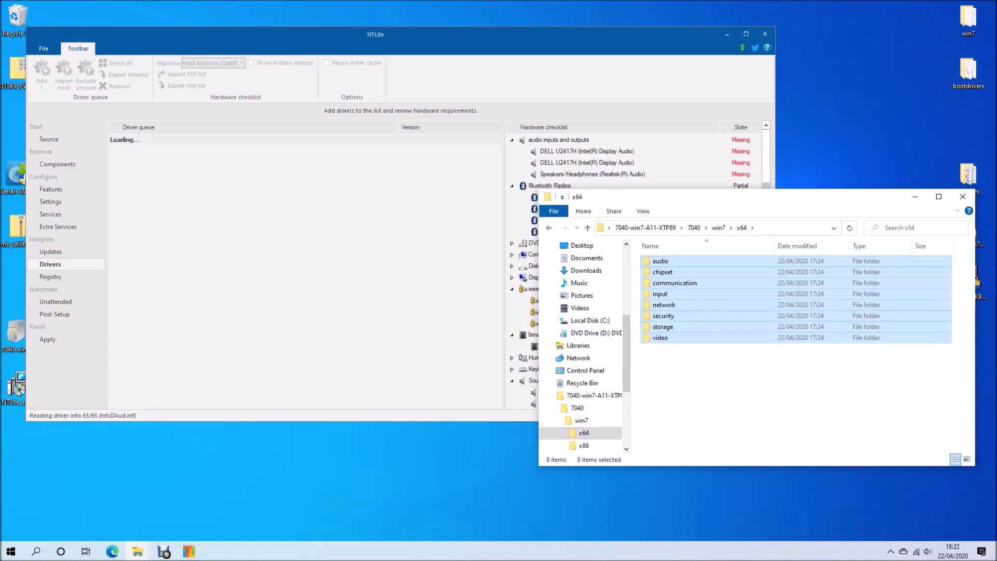
click(916, 196)
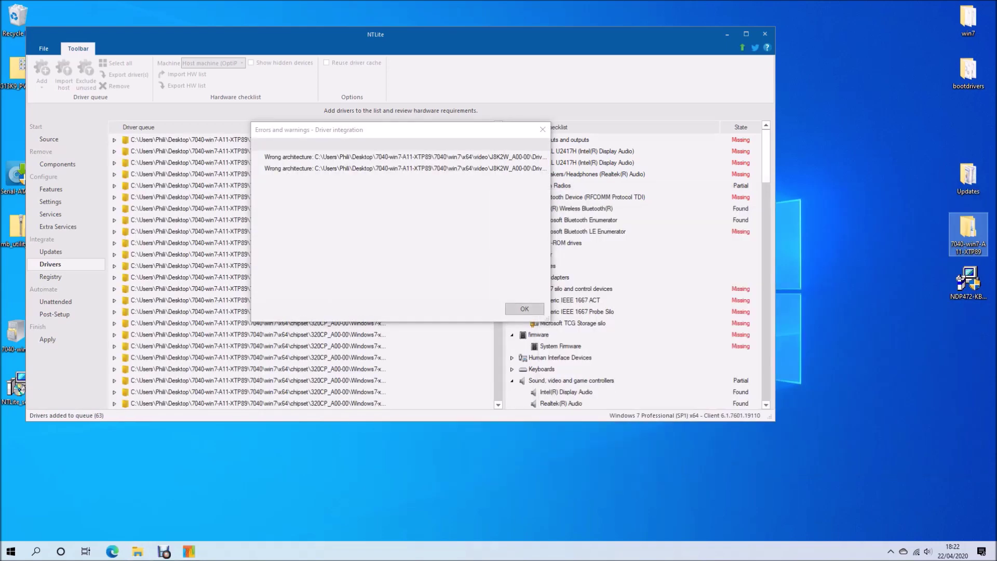
click(525, 309)
Step: Add the NDP472-KB4054530 .NET installer from the desktop to the post-setup execution queue
click(50, 277)
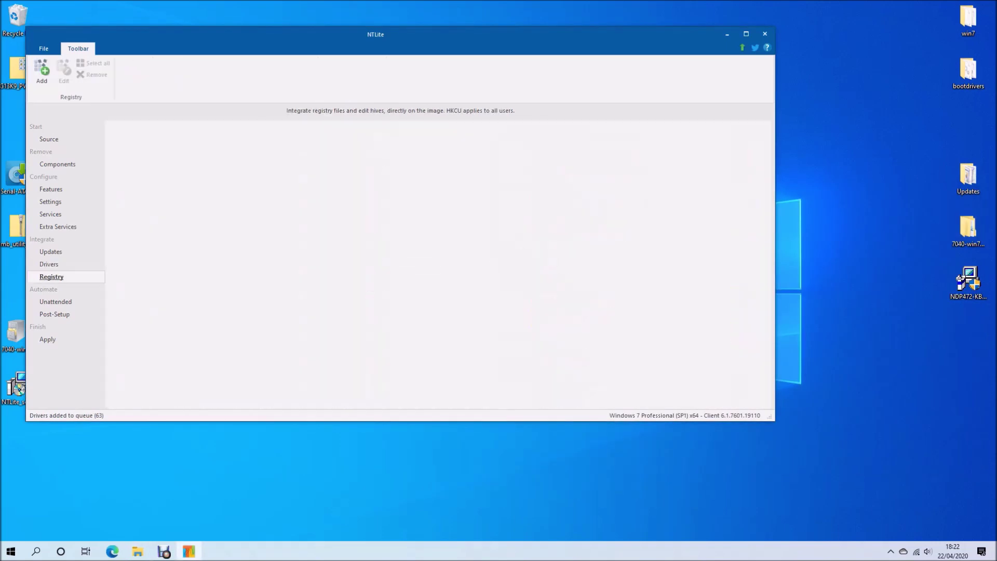
click(56, 302)
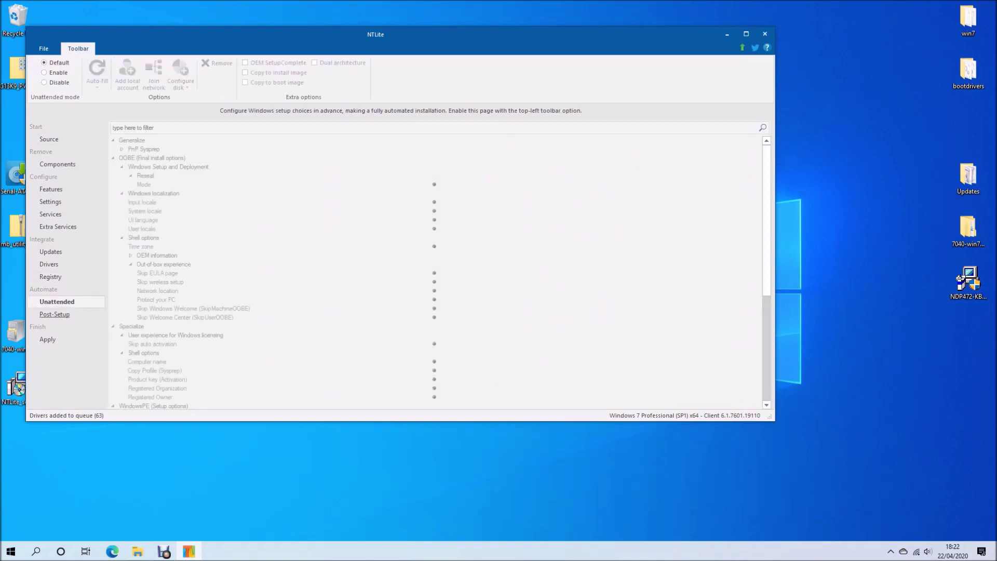
click(54, 314)
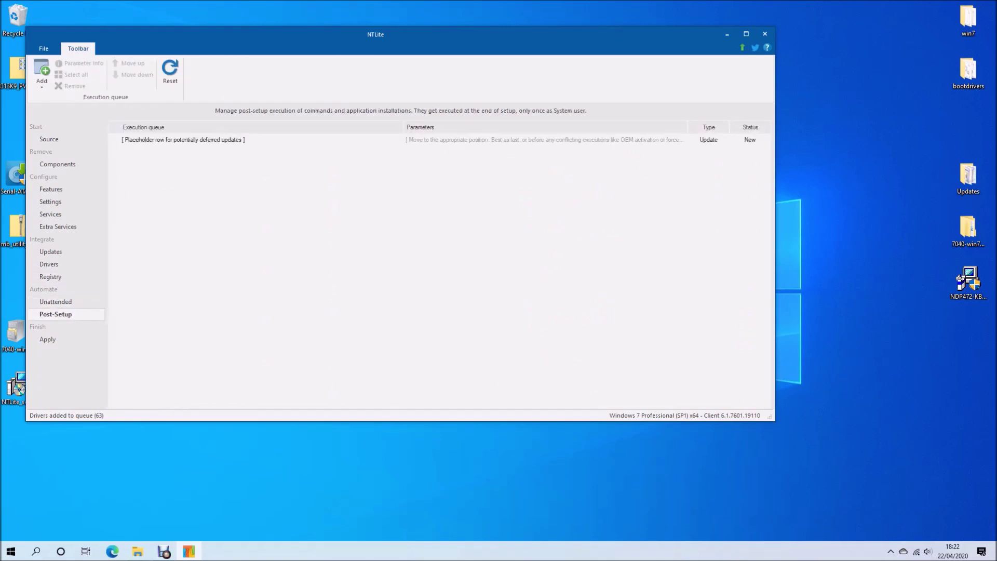
drag(968, 283, 311, 208)
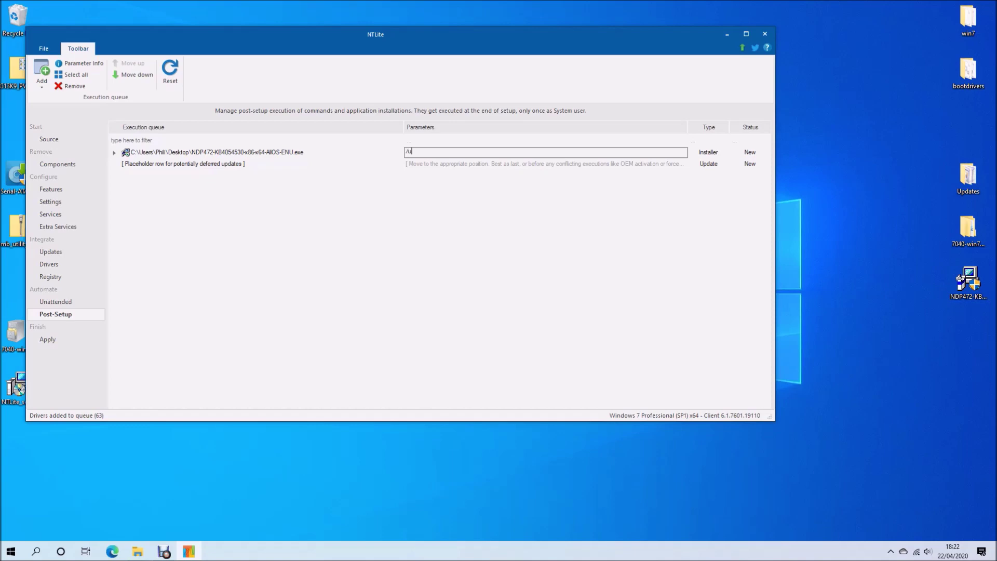
click(47, 339)
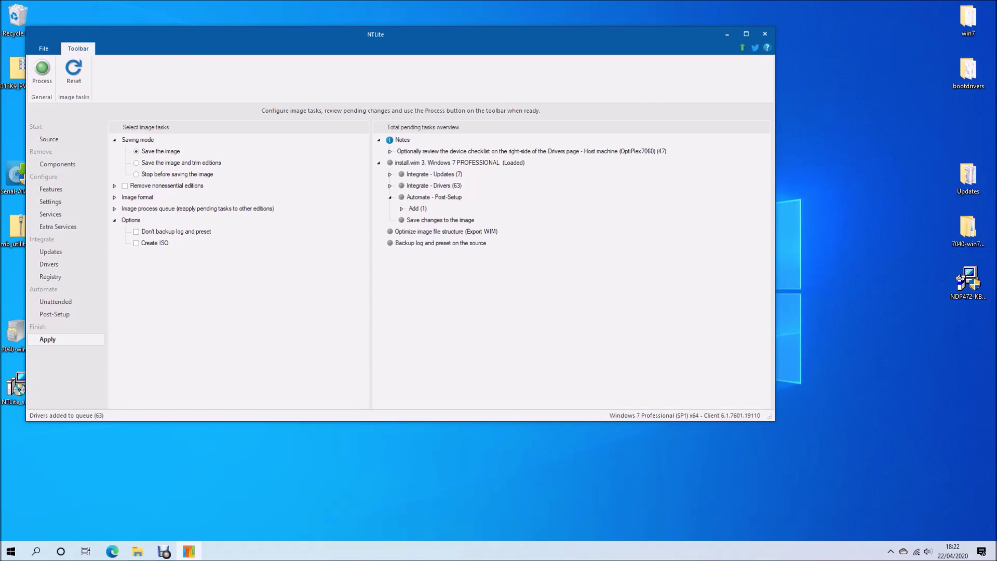
Step: Enable ISO creation as DellWindows7Pro-OptiPlex7040.iso on the Desktop
click(136, 243)
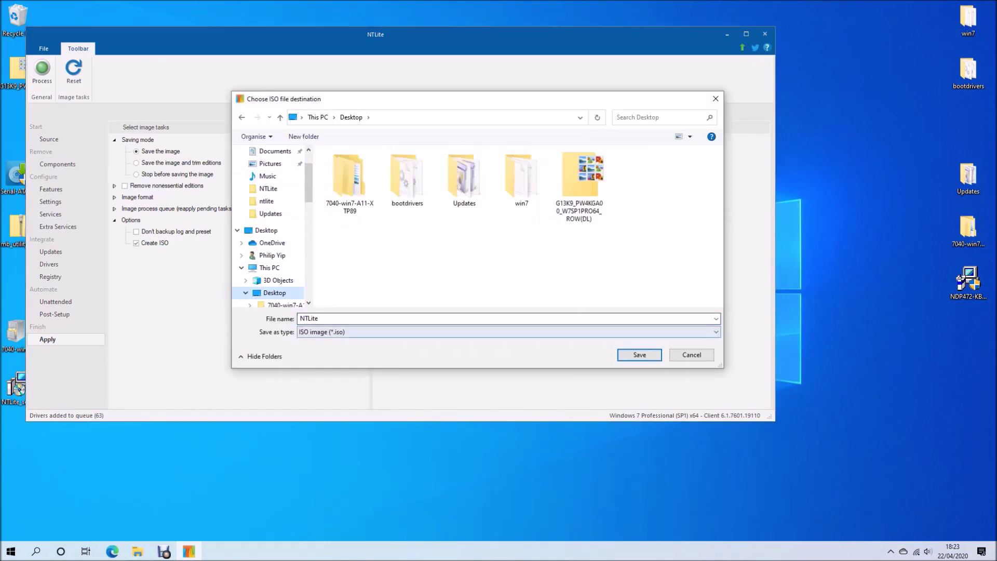
text(DellWindows7Pro-Op)
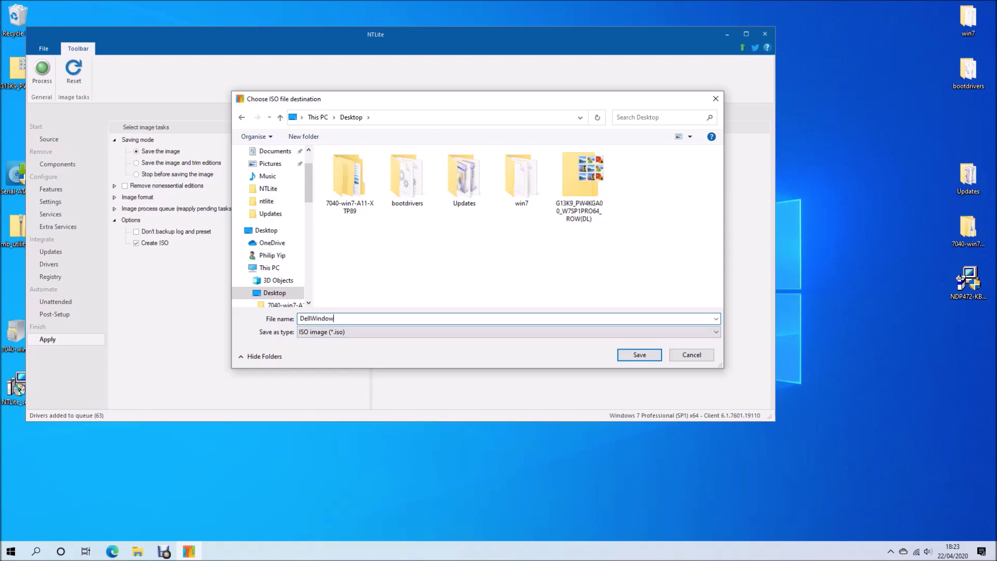
text(tiPlex7040)
key(Return)
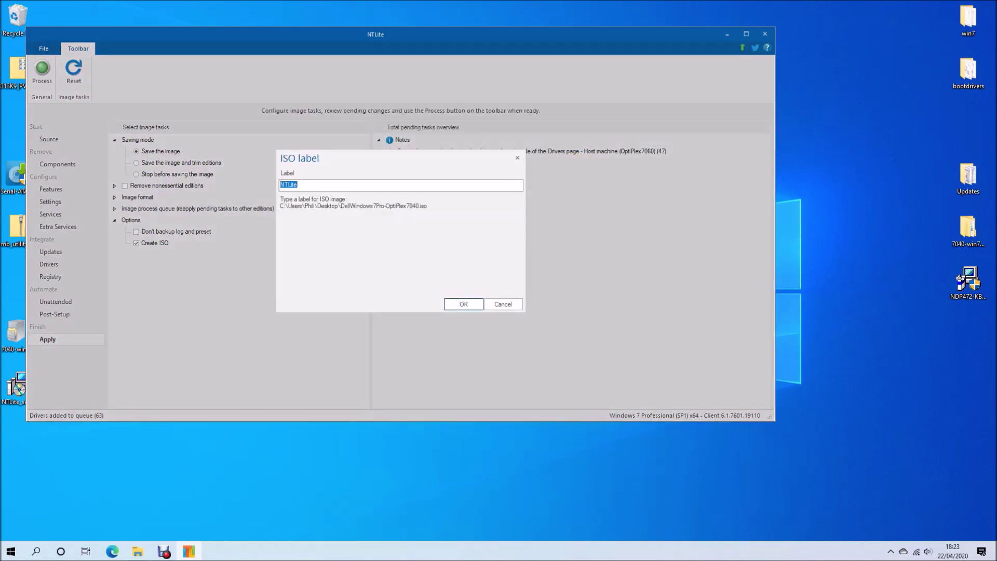
Step: Set the ISO label to Dell-Win7-7040 and start processing
text(Dell7040)
click(303, 185)
text(-Win7-7040)
key(Return)
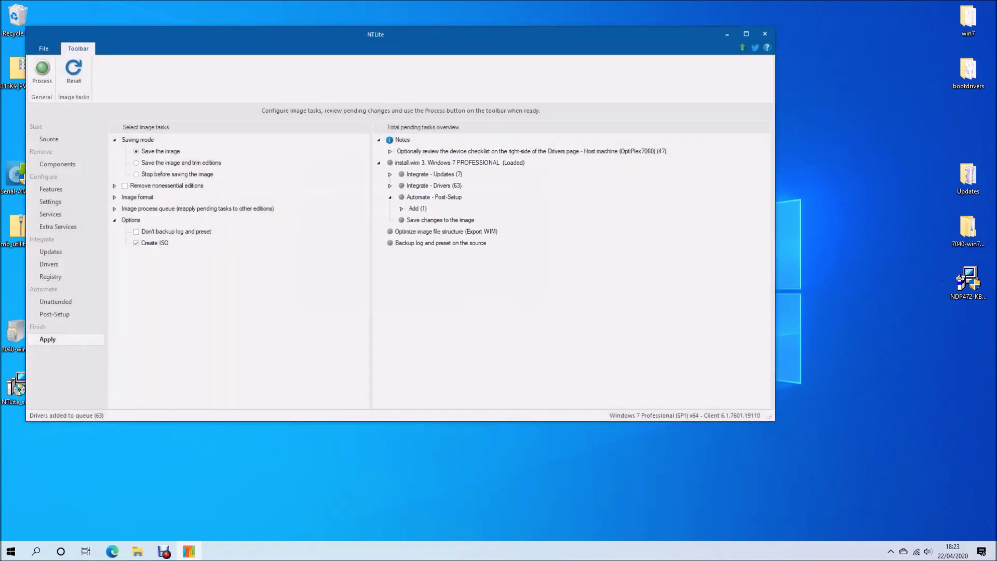
click(42, 70)
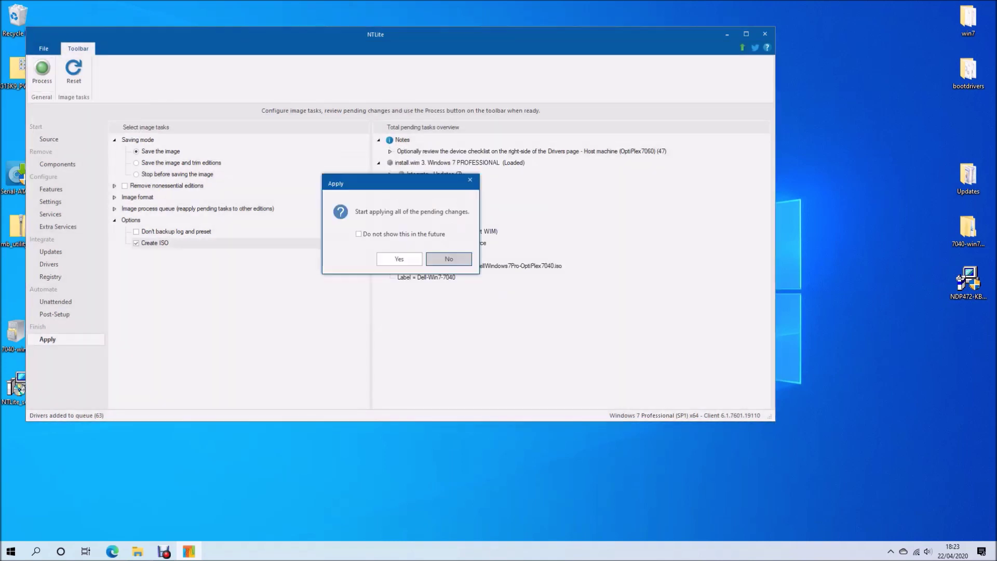
Step: Confirm the apply and let NTLite build the 8718.9 MB DellWindows7Pro-OptiPlex7040.iso
key(Left)
key(Return)
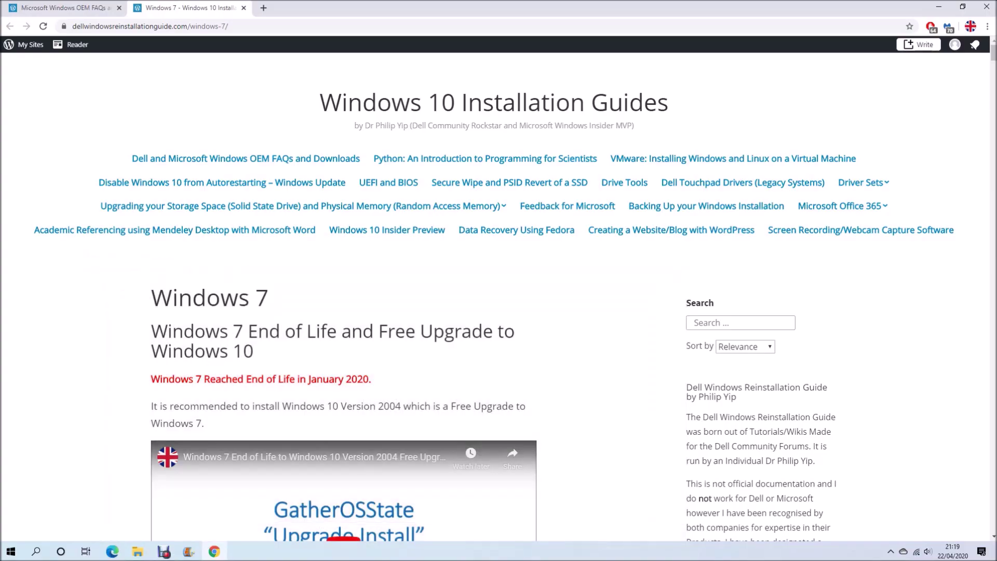
Step: Jump to section 5.7.1 Switching to another Dell OEM Edition and expand its full instructions
scroll(711, 504, down, 8)
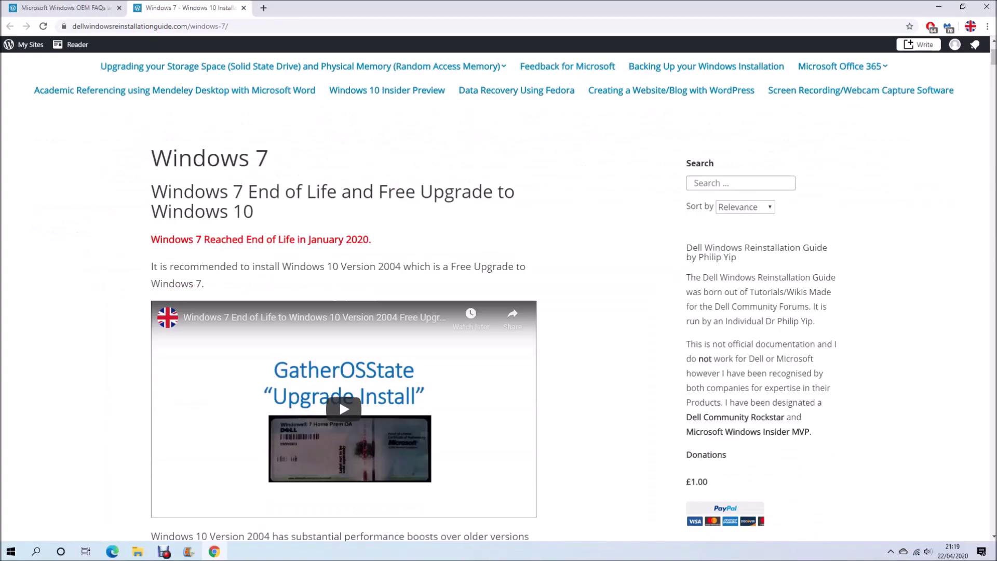
scroll(758, 391, down, 10)
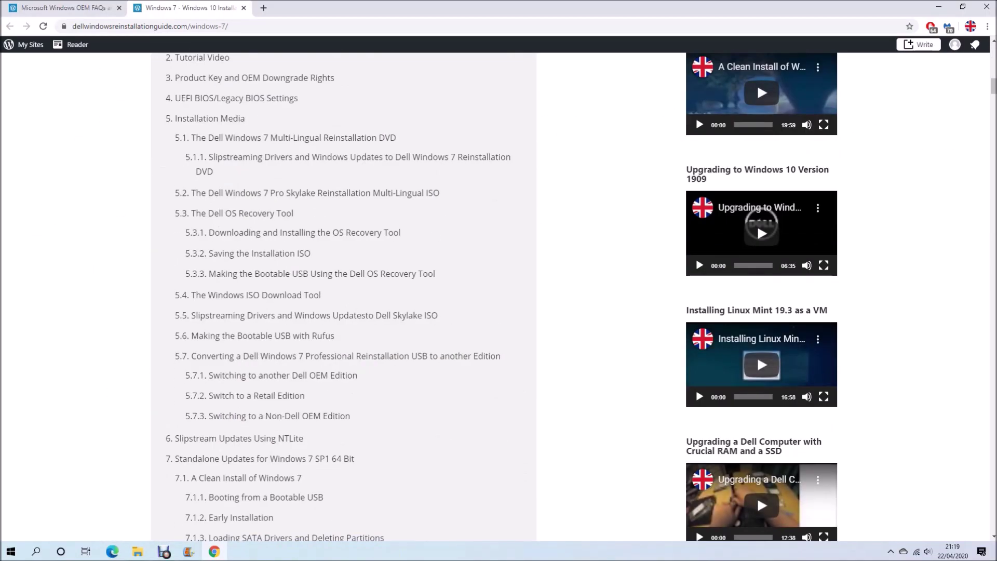
click(281, 375)
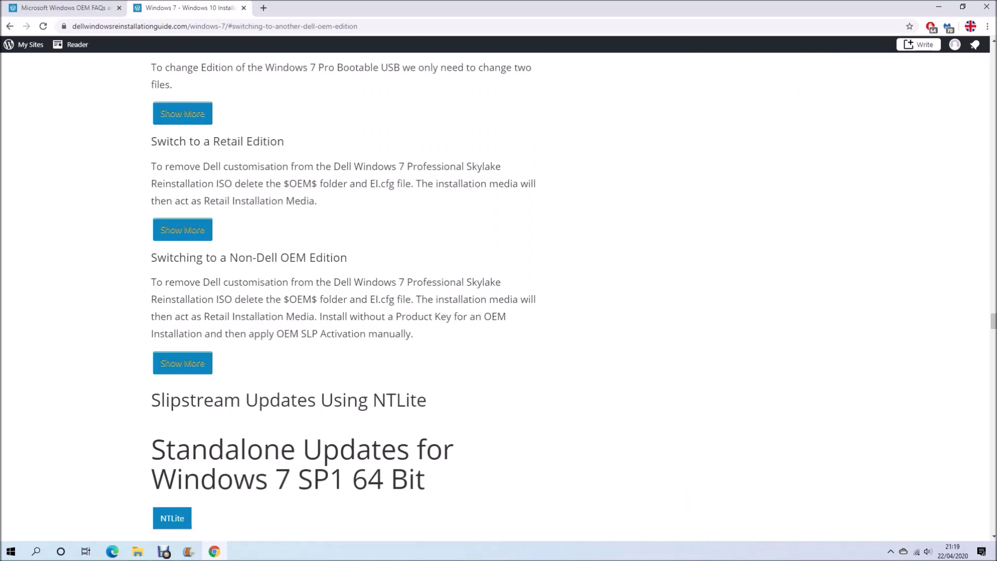
click(183, 113)
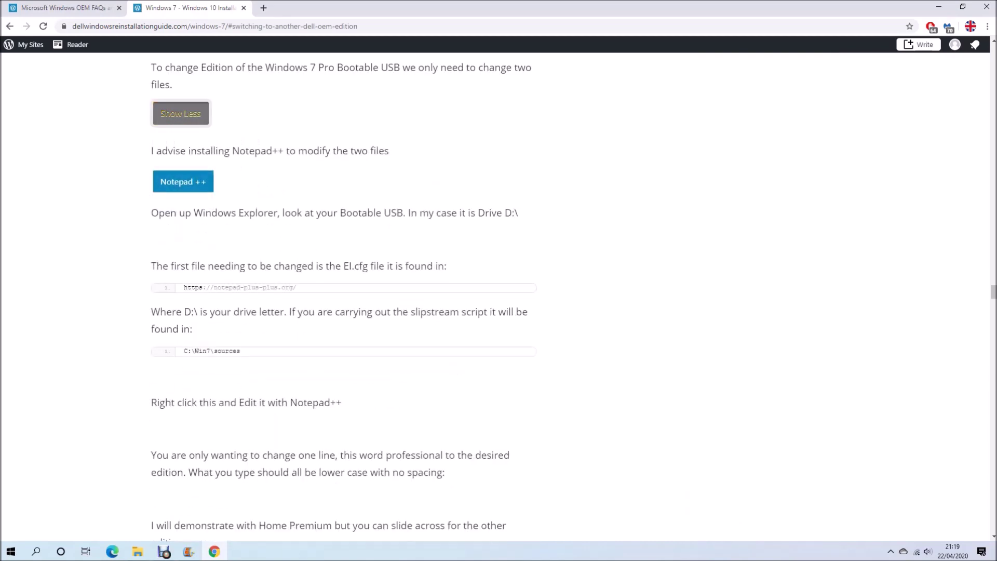
Step: Scroll to the OEM SLP key list and select the Home Premium product key
scroll(343, 297, down, 6)
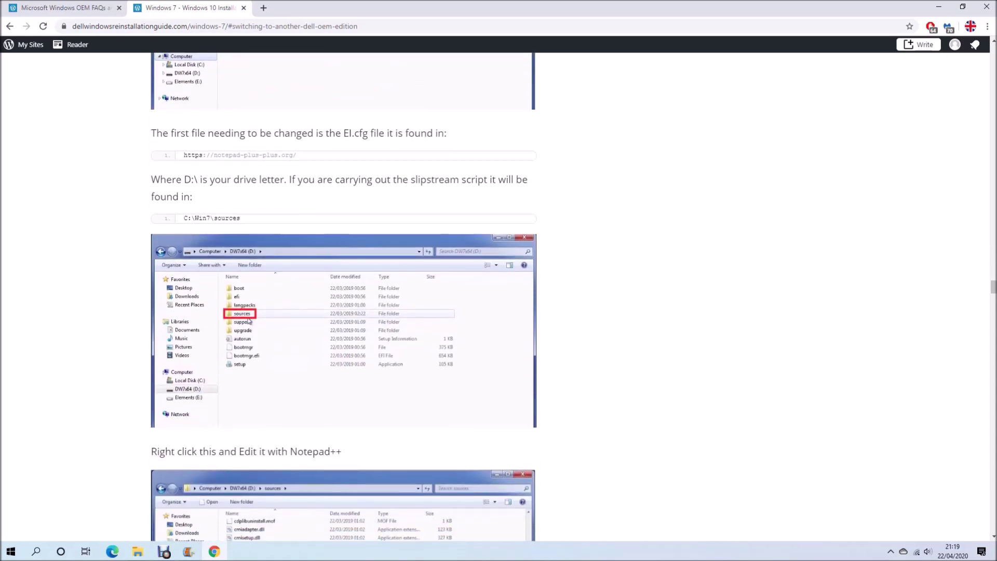
scroll(343, 296, down, 9)
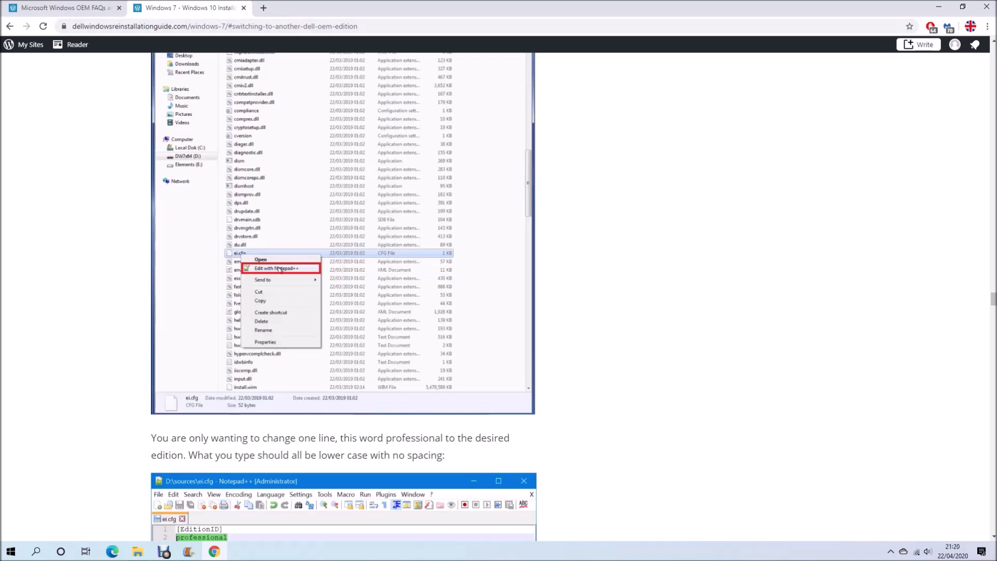
scroll(343, 296, down, 3)
scroll(343, 296, down, 5)
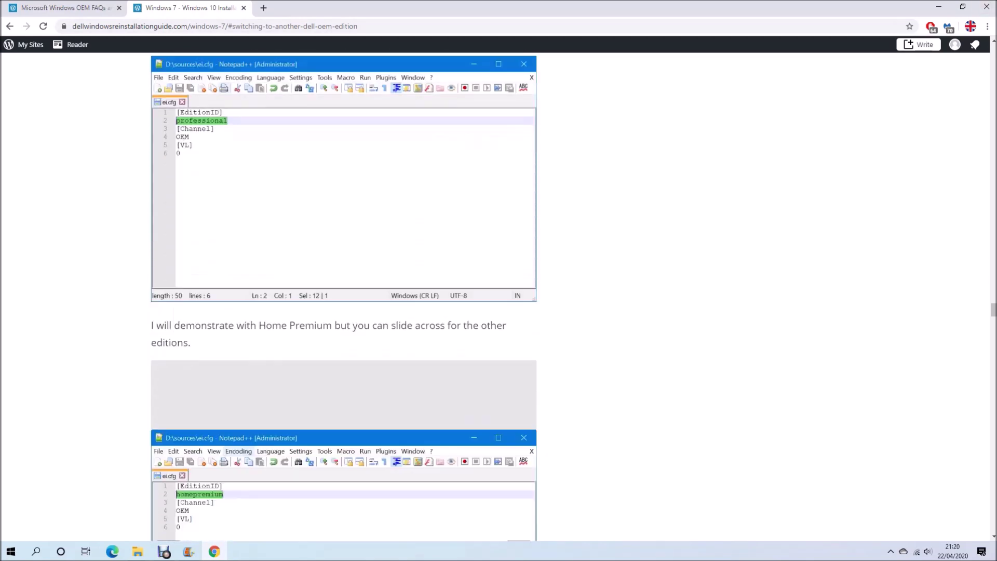
scroll(343, 296, down, 10)
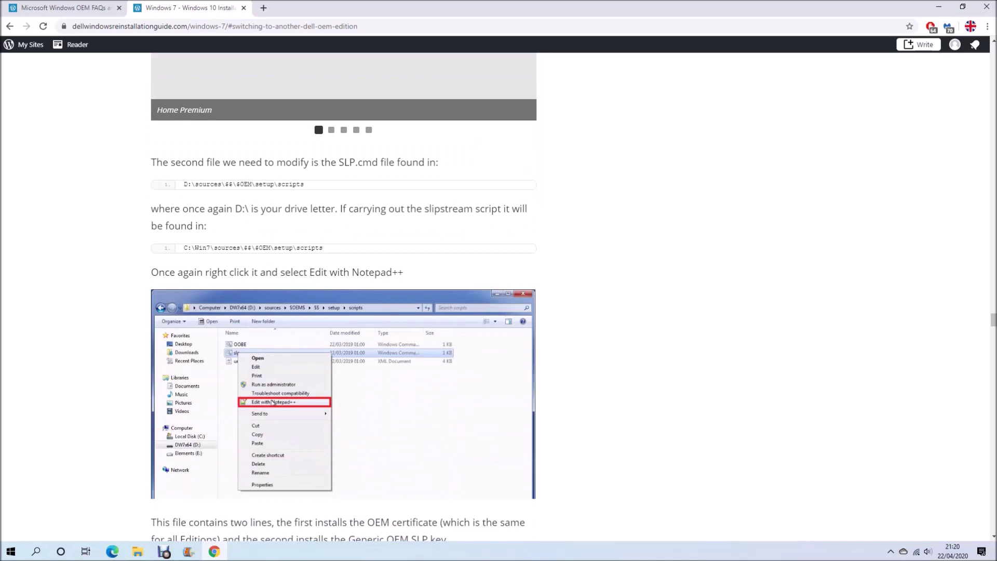
scroll(343, 296, down, 3)
scroll(343, 296, down, 11)
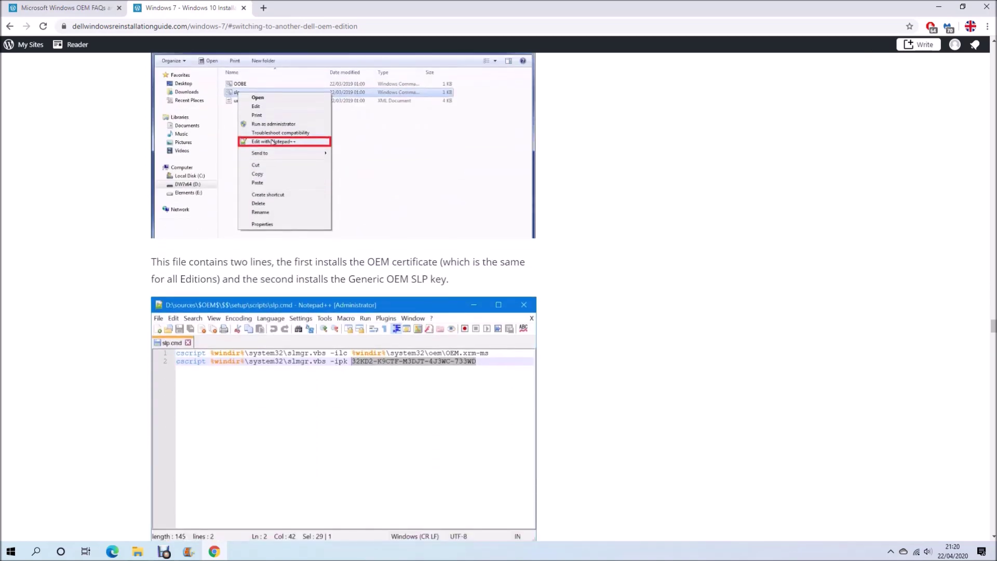
scroll(342, 296, down, 4)
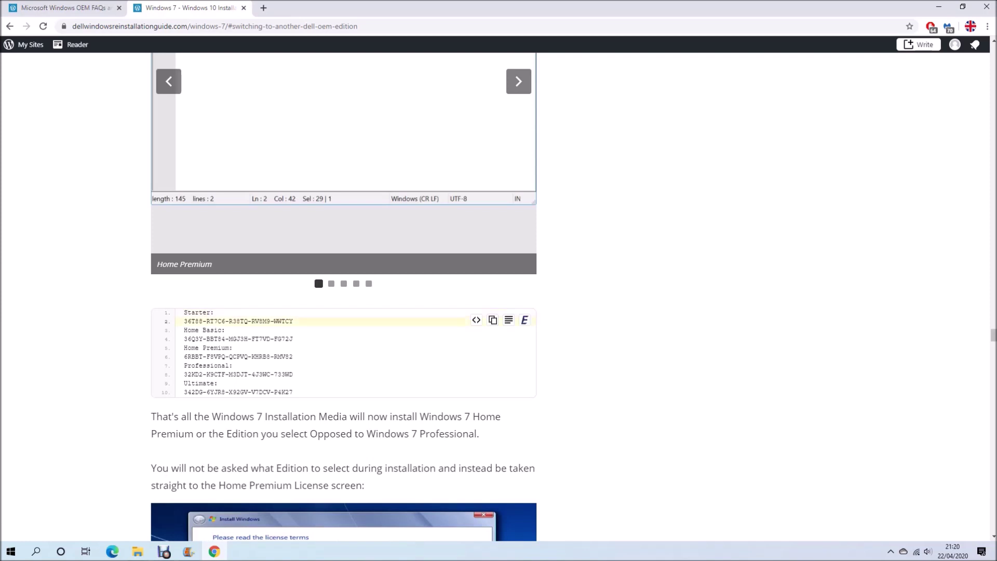
drag(294, 357, 184, 357)
key(ctrl+c)
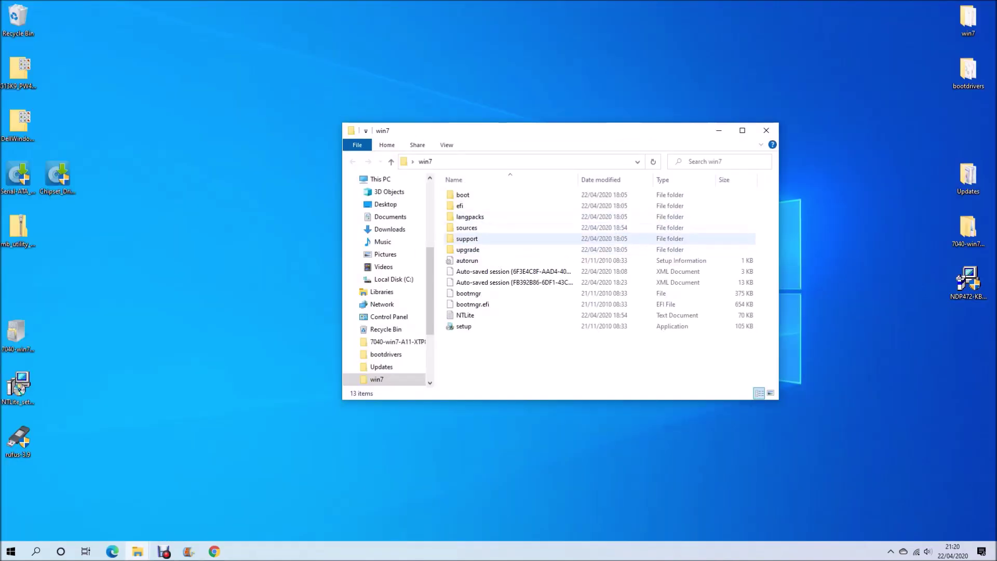
Step: Navigate from win7's sources folder into $OEM$\$$\setup\scripts
click(467, 228)
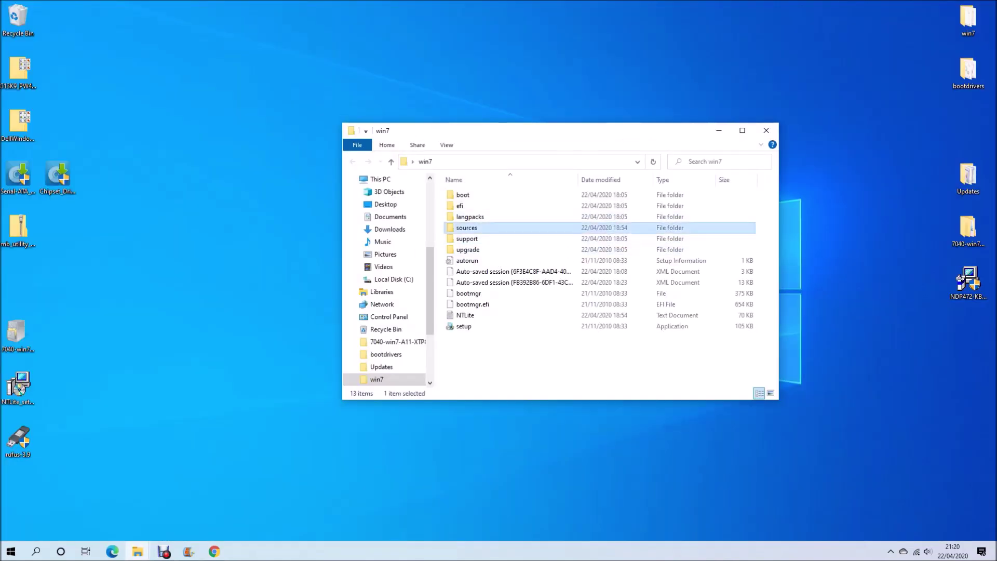
key(Return)
click(466, 195)
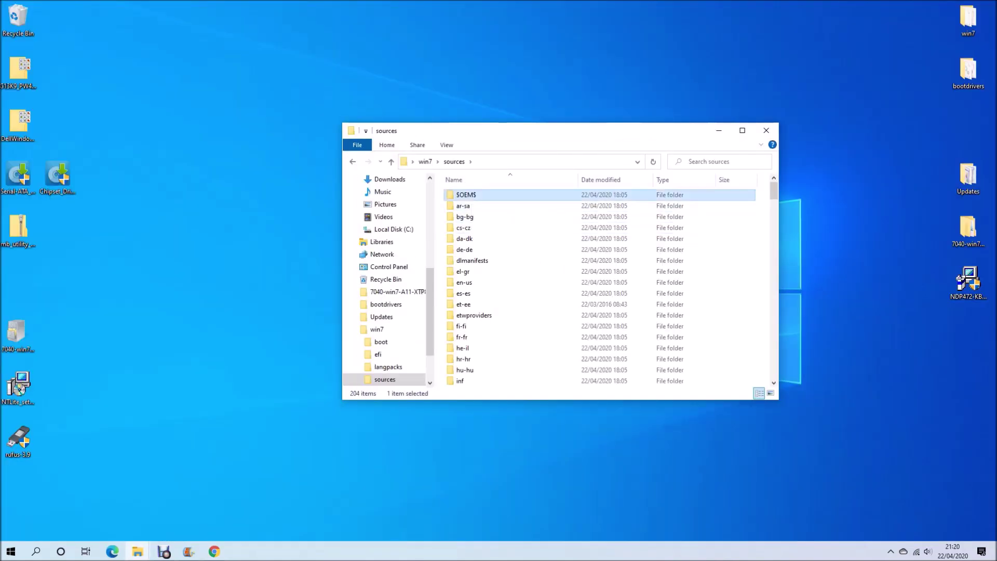
double_click(466, 194)
double_click(466, 195)
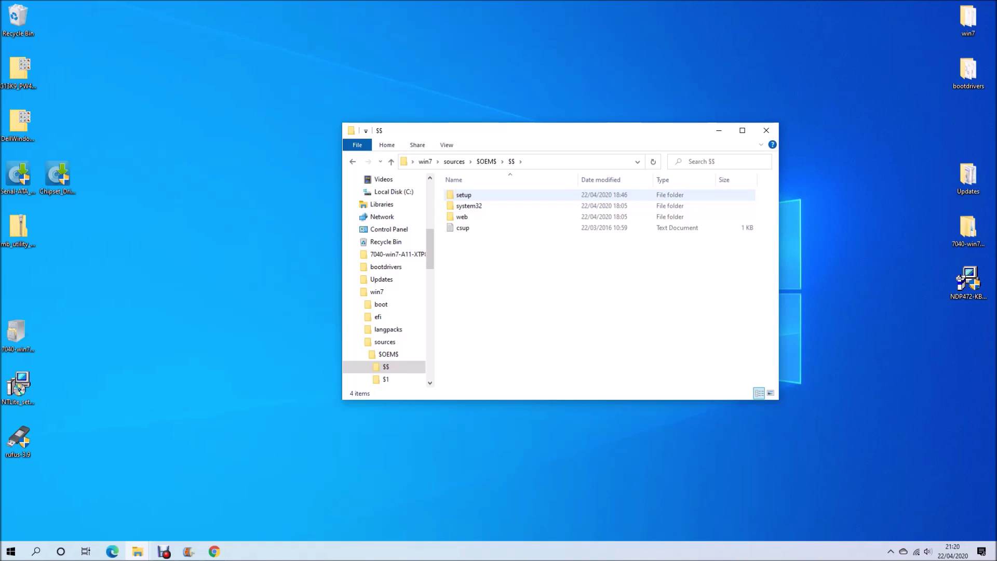
double_click(465, 195)
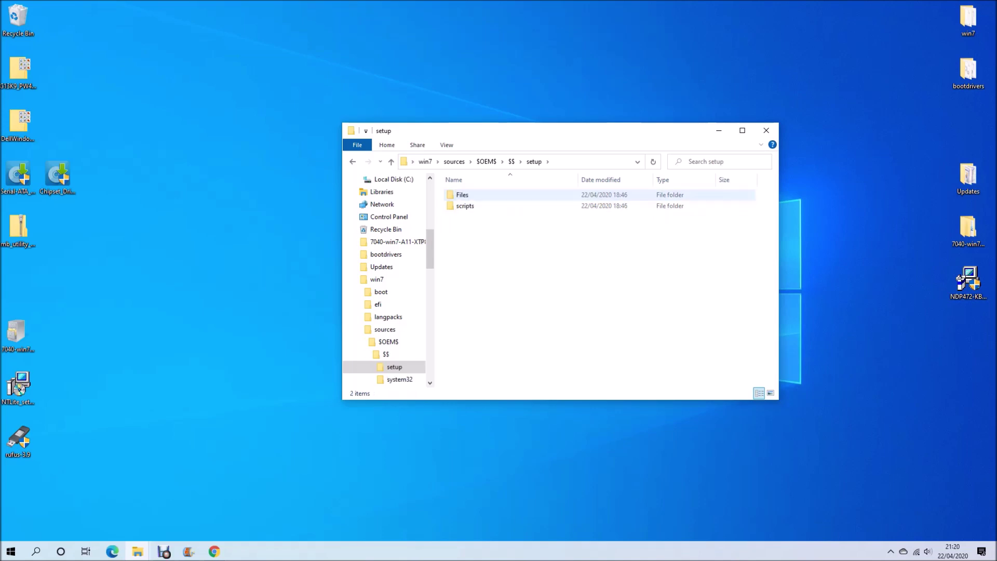
double_click(465, 206)
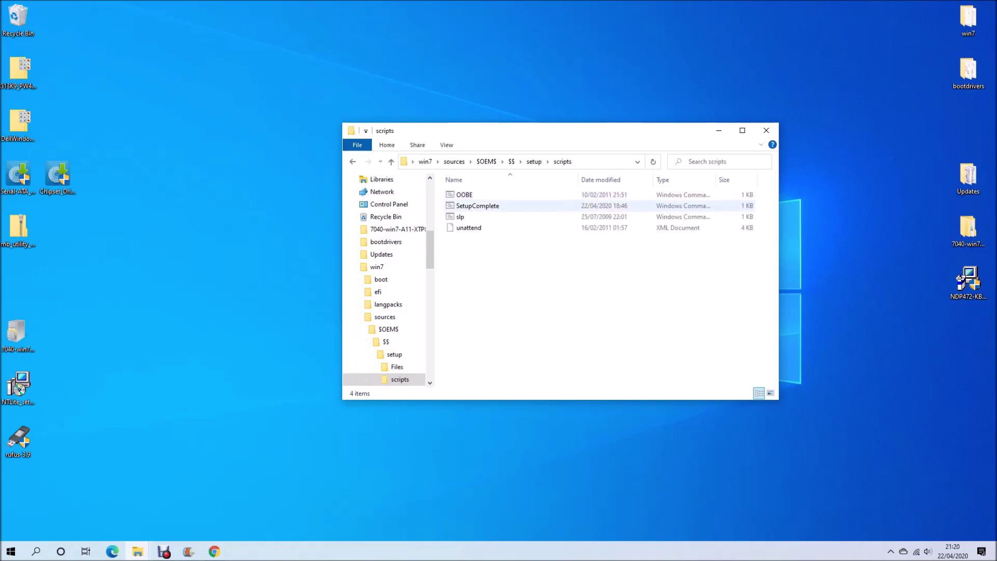
Step: Replace the product key on line 2 of slp.cmd with the Home Premium key and save
right_click(457, 215)
click(478, 234)
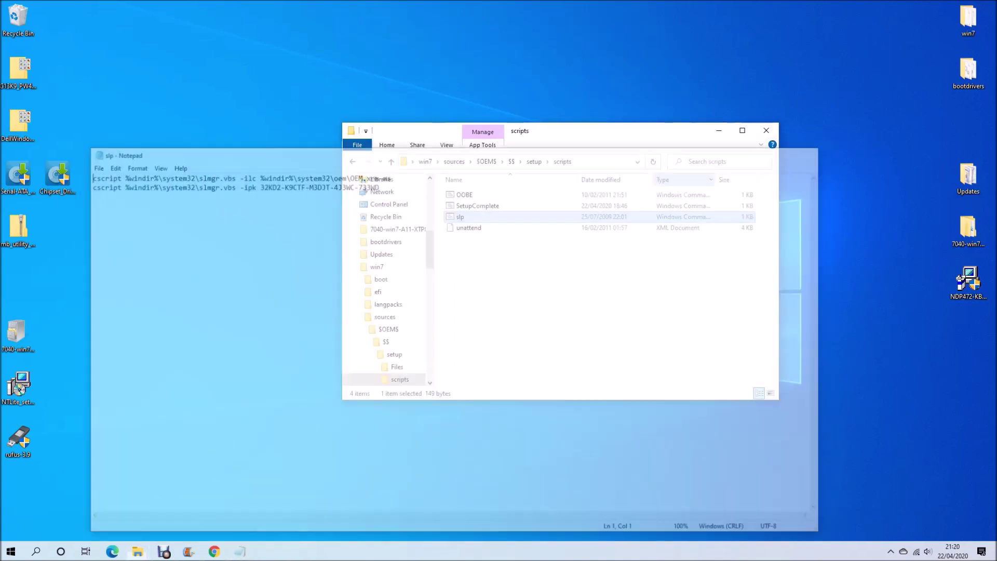
right_click(457, 216)
click(491, 305)
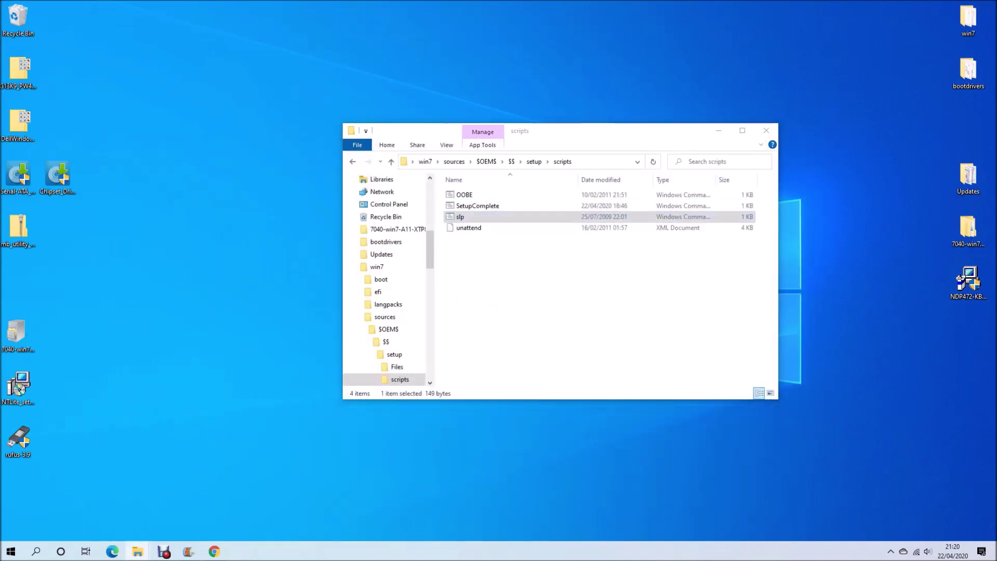
click(29, 76)
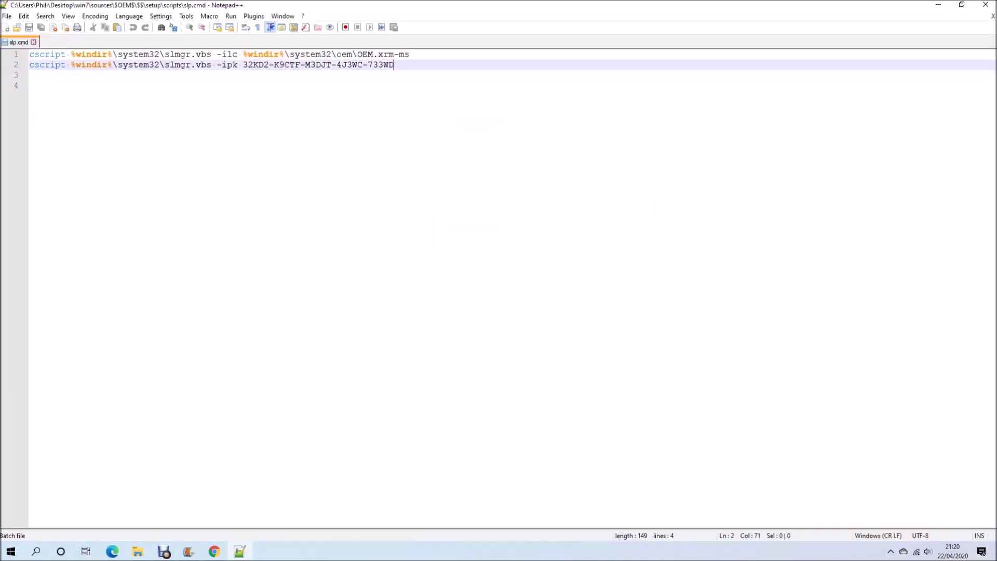
key(shift+Left)
key(shift+Left)
key(shift+Left)
key(shift+Left)
key(shift+Left)
key(shift+Left)
key(shift+Left)
key(shift+Left)
key(shift+Left)
key(shift+Left)
key(shift+Left)
key(shift+Left)
key(shift+Left)
key(shift+Left)
key(shift+Left)
key(shift+Left)
key(shift+Left)
key(shift+Left)
key(shift+Left)
key(shift+Left)
key(ctrl+v)
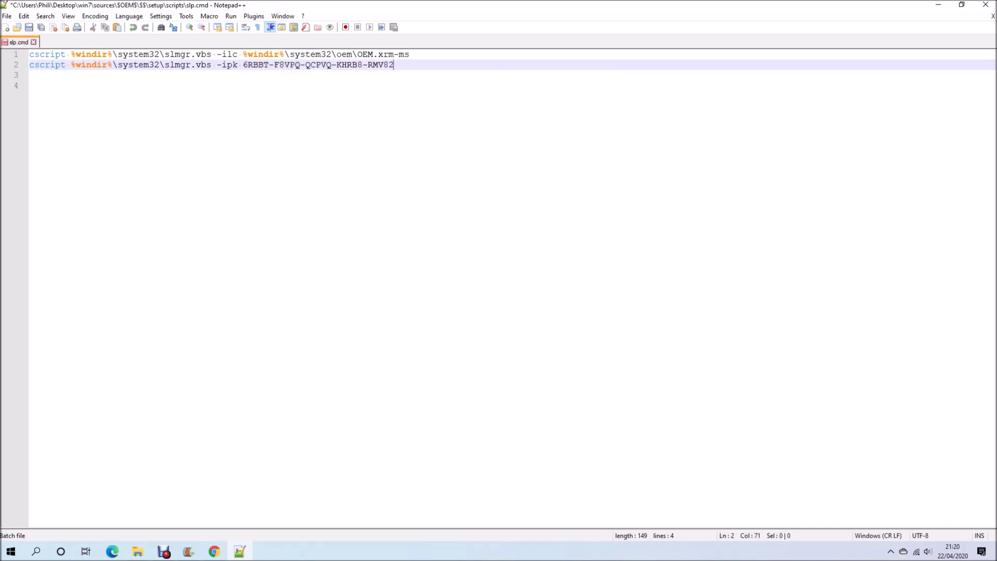
key(ctrl+s)
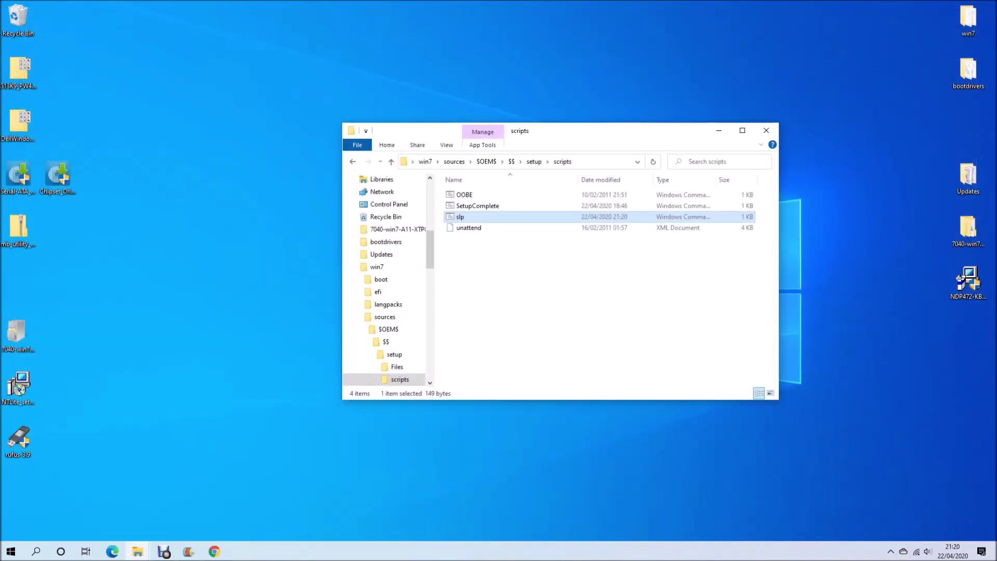
click(986, 5)
Step: Go back up to win7's sources folder
click(454, 162)
scroll(598, 285, down, 8)
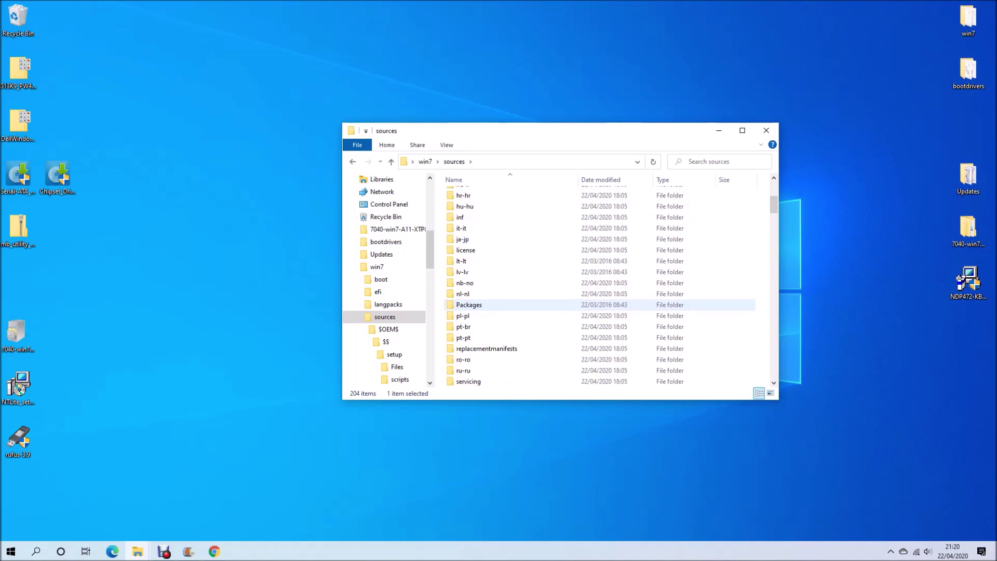
scroll(520, 261, down, 10)
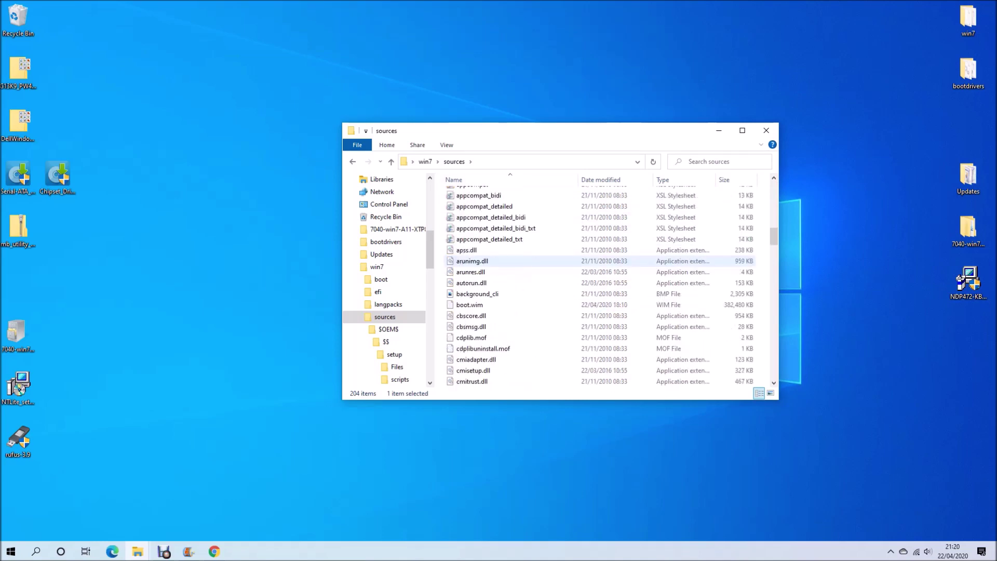
scroll(486, 282, down, 2)
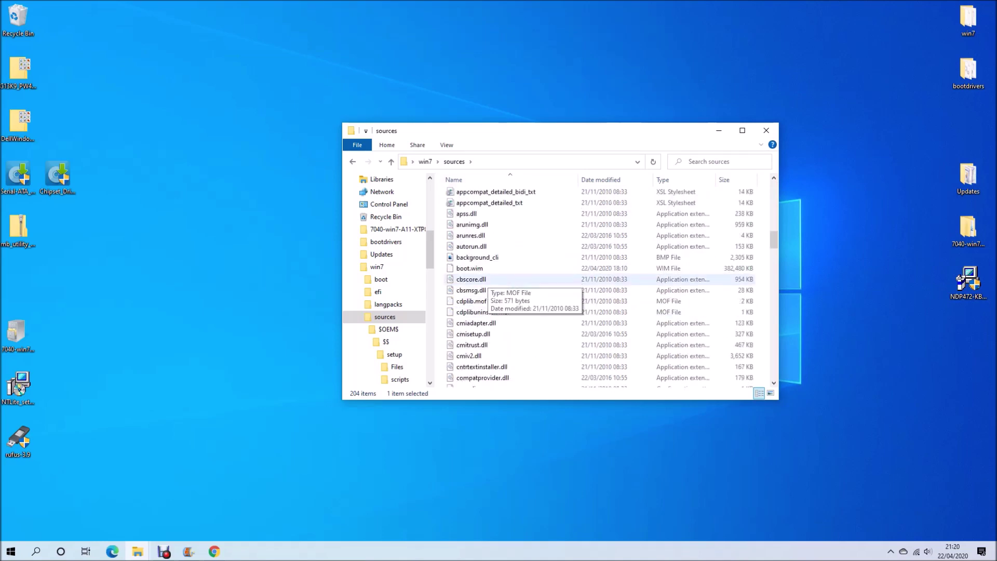
scroll(485, 282, down, 10)
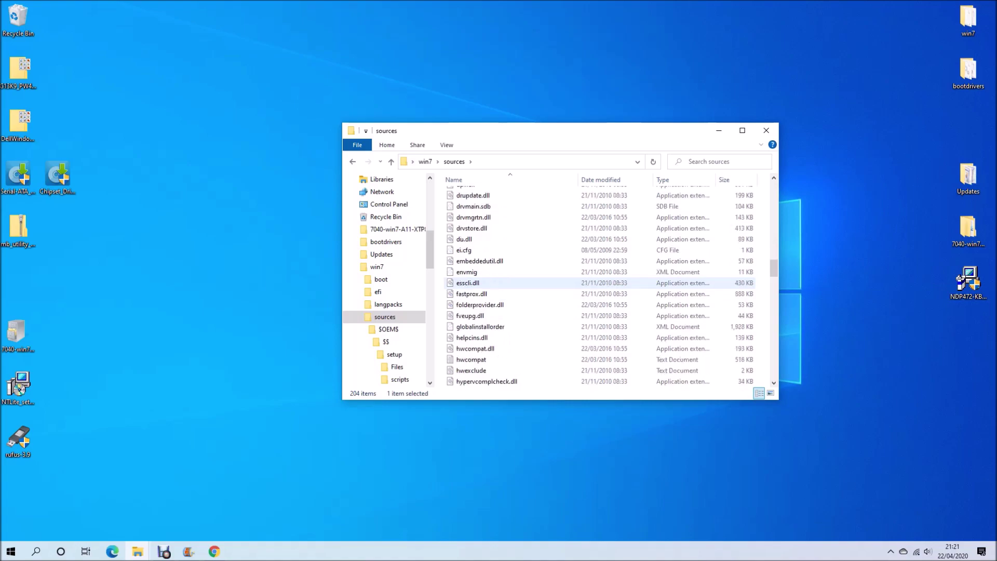
Step: Change the EditionID in ei.cfg from professional to homepremium and save
right_click(459, 250)
click(498, 292)
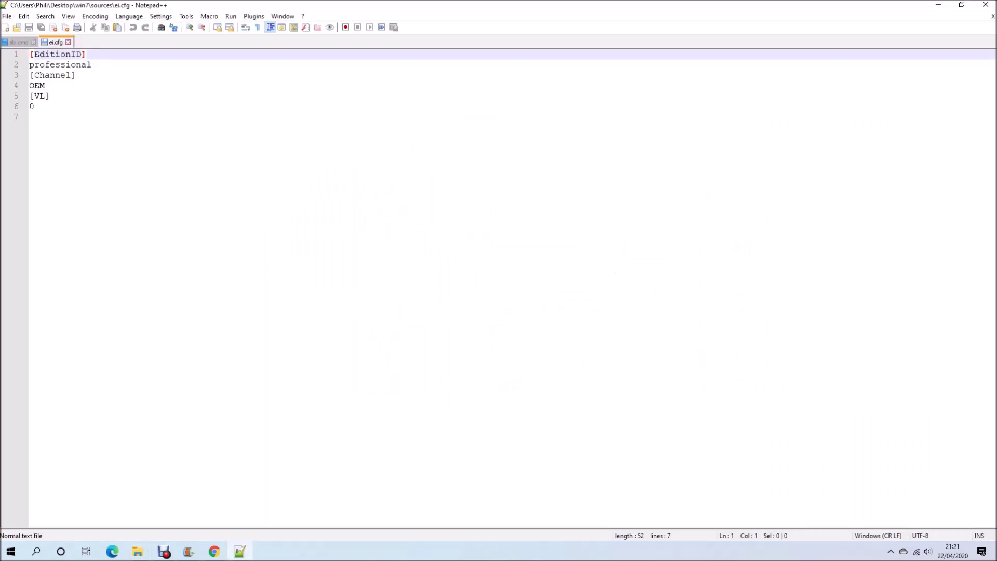
key(Down)
key(shift+End)
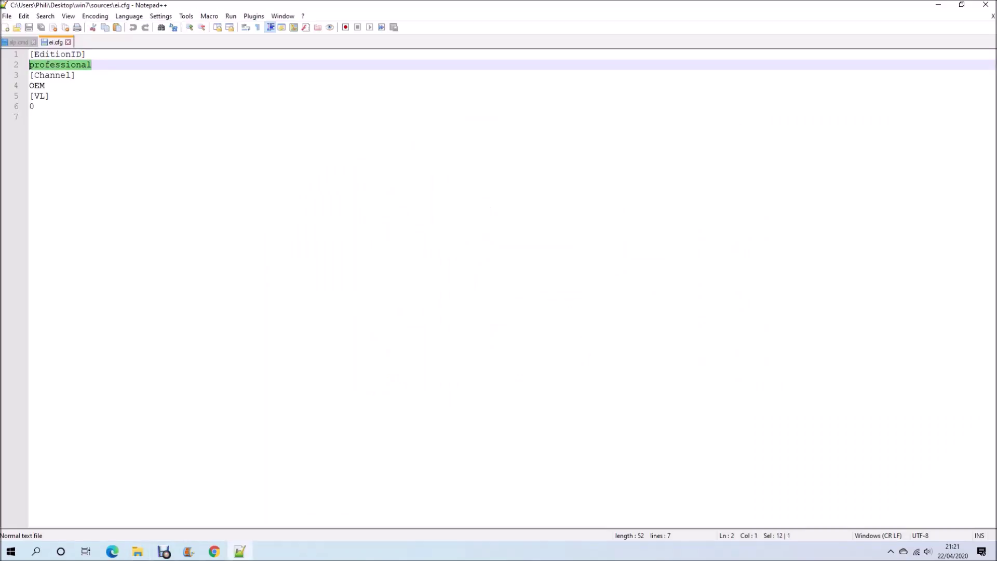
text(homepremium)
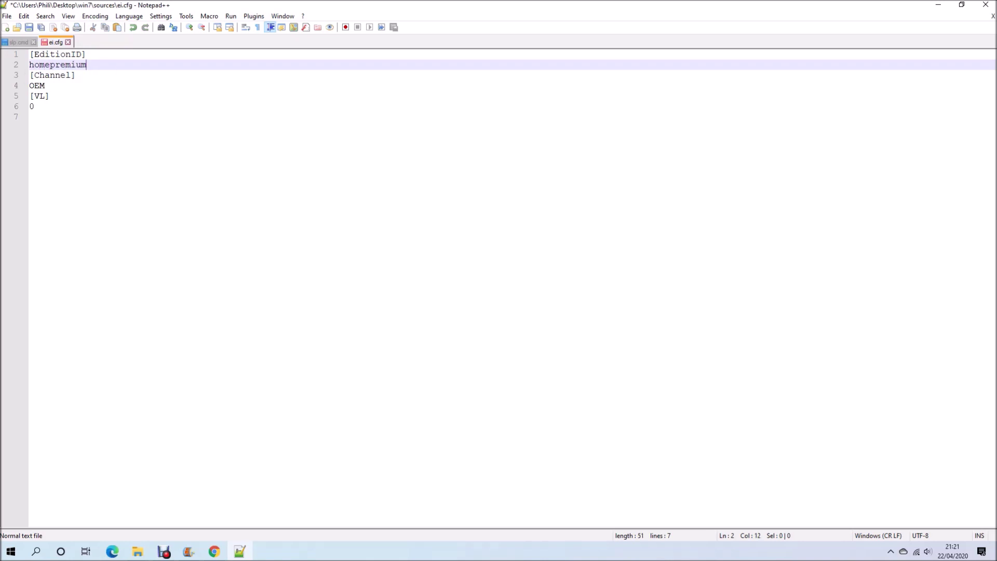
key(ctrl+s)
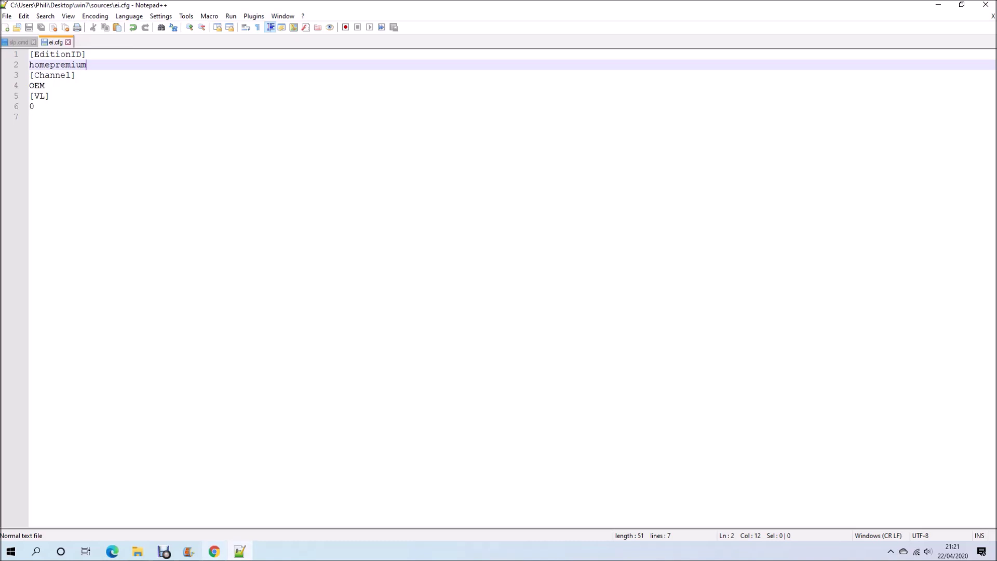
Step: Check the Dell reinstallation guide in Chrome, then hide it again
click(214, 552)
scroll(343, 294, up, 5)
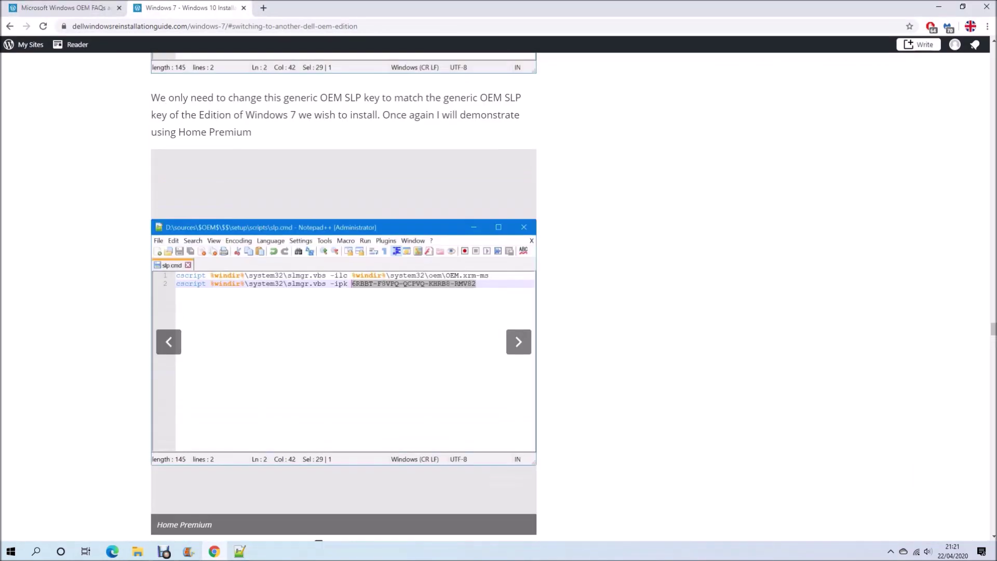
scroll(343, 294, up, 15)
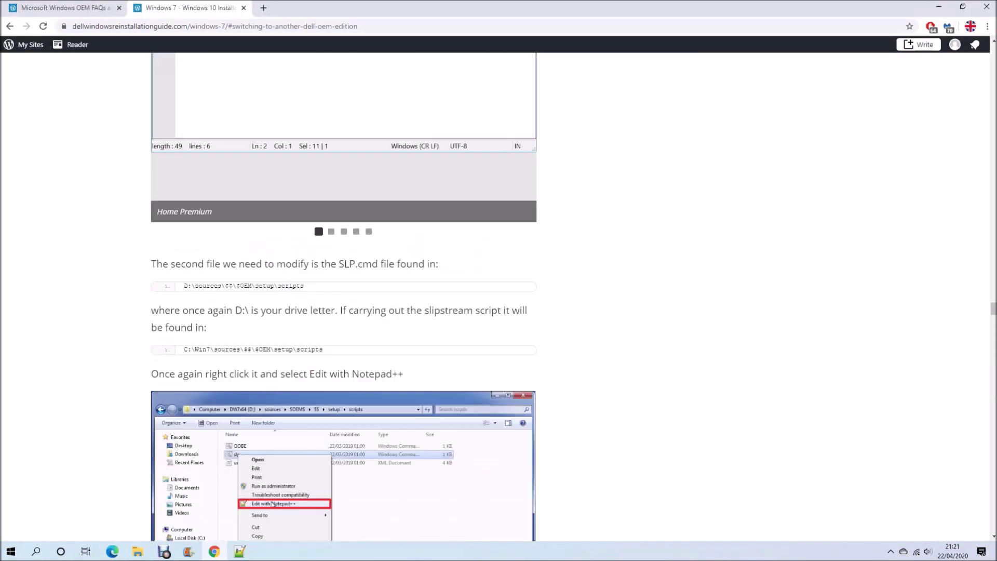
scroll(343, 294, up, 2)
scroll(344, 294, up, 3)
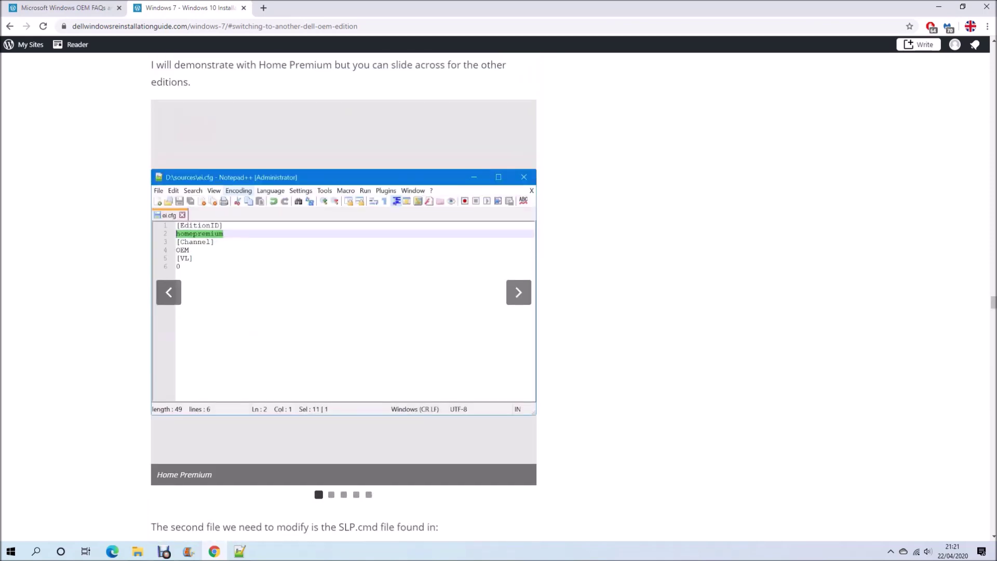
scroll(343, 293, down, 7)
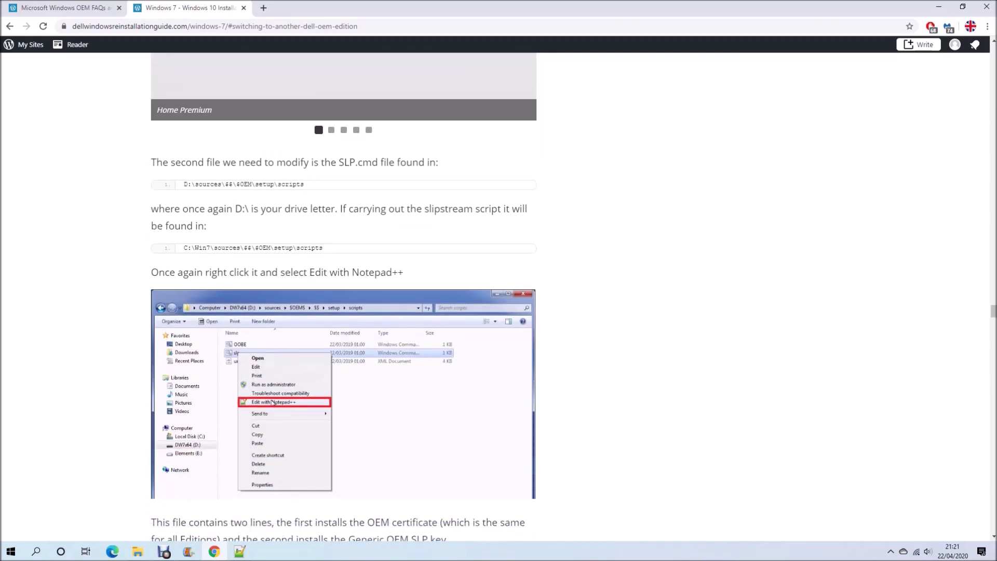
click(939, 6)
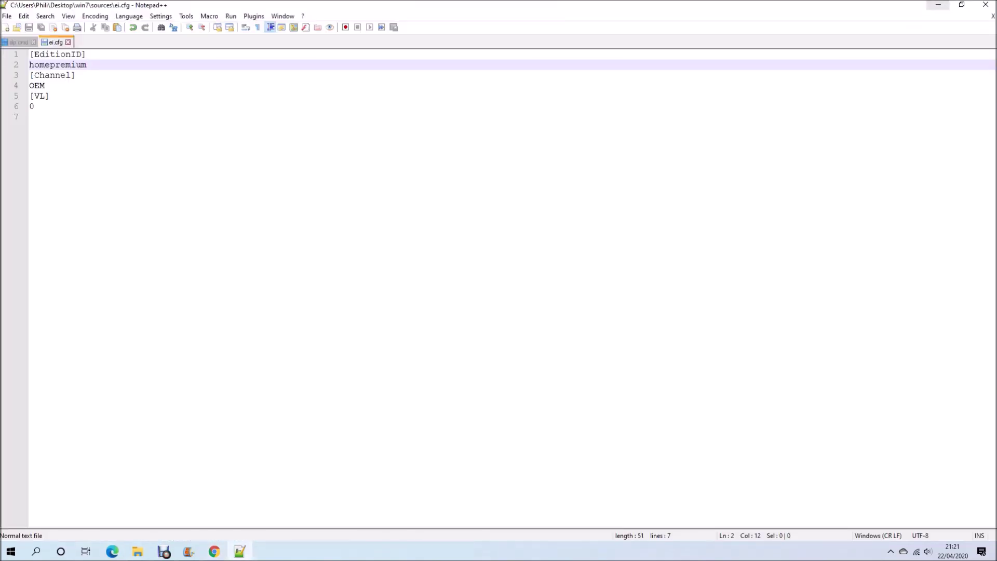
Step: Close slp.cmd and ei.cfg and exit Notepad++
click(34, 42)
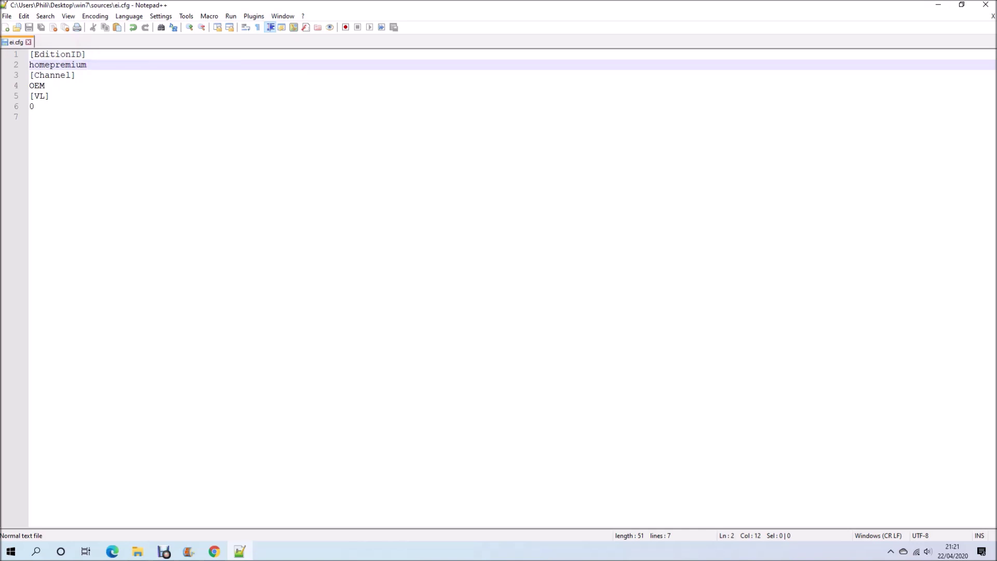
click(29, 43)
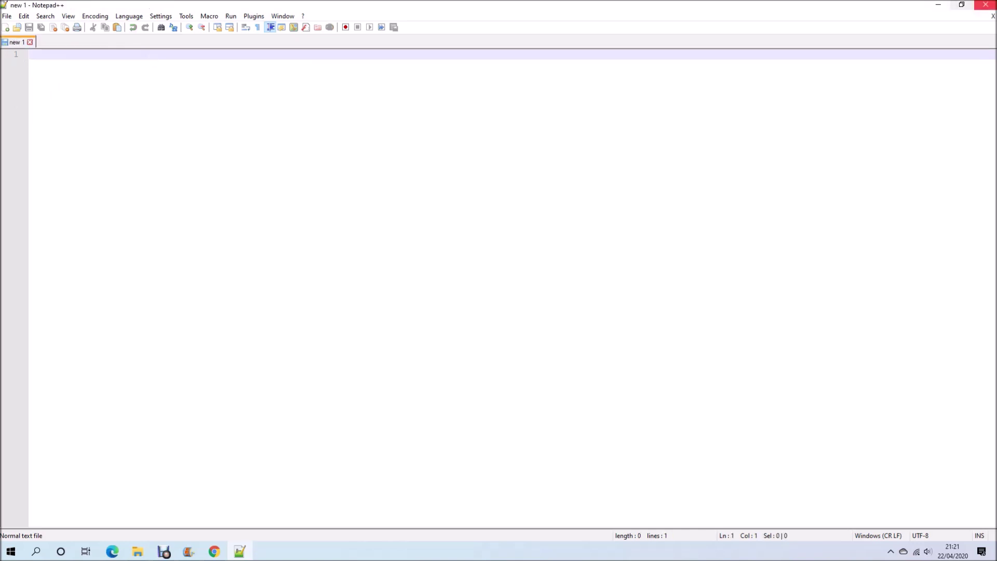
click(985, 5)
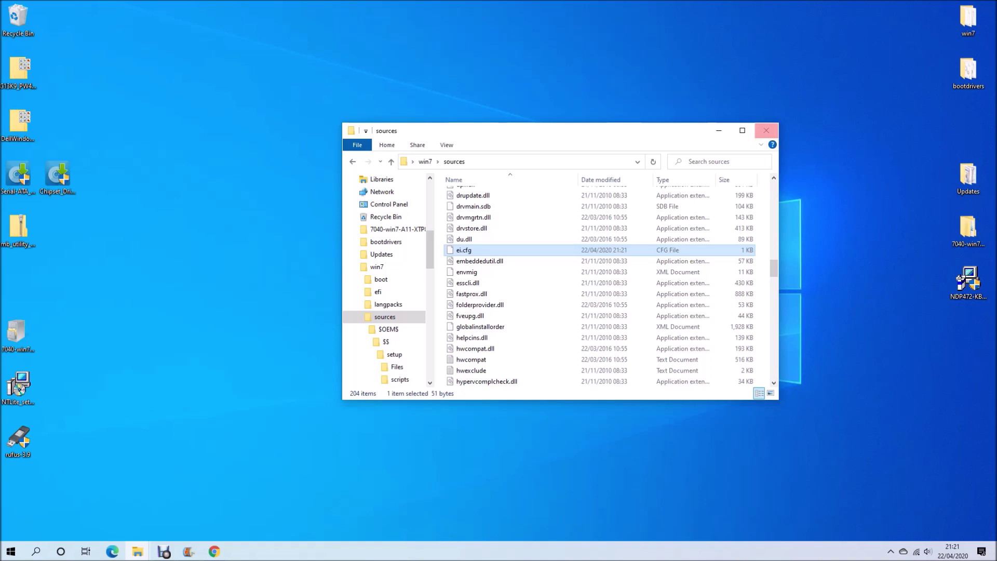
Step: Mount the Windows 7 Home Premium image and queue all 13 update files from the Updates folder
click(719, 131)
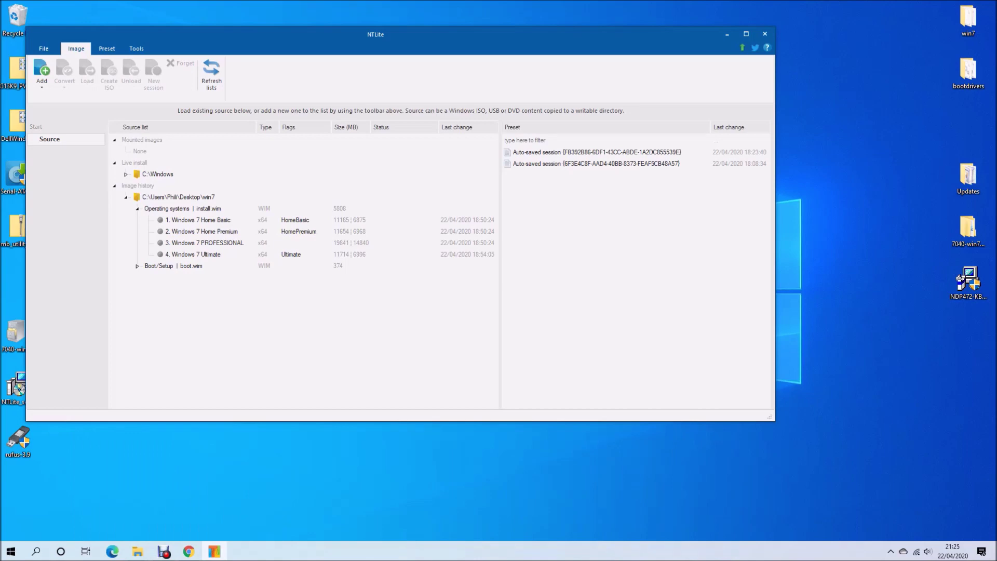
double_click(202, 231)
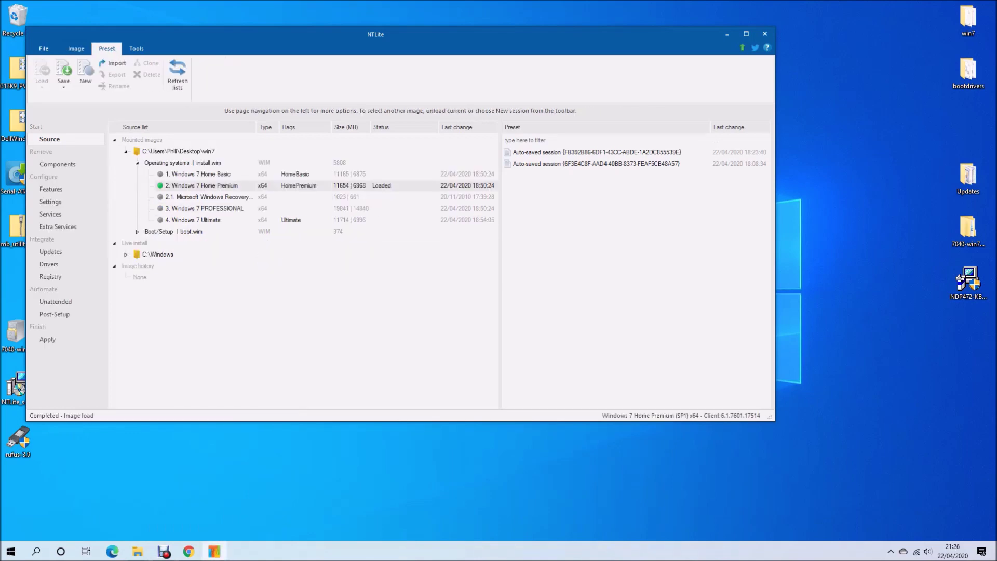
click(51, 251)
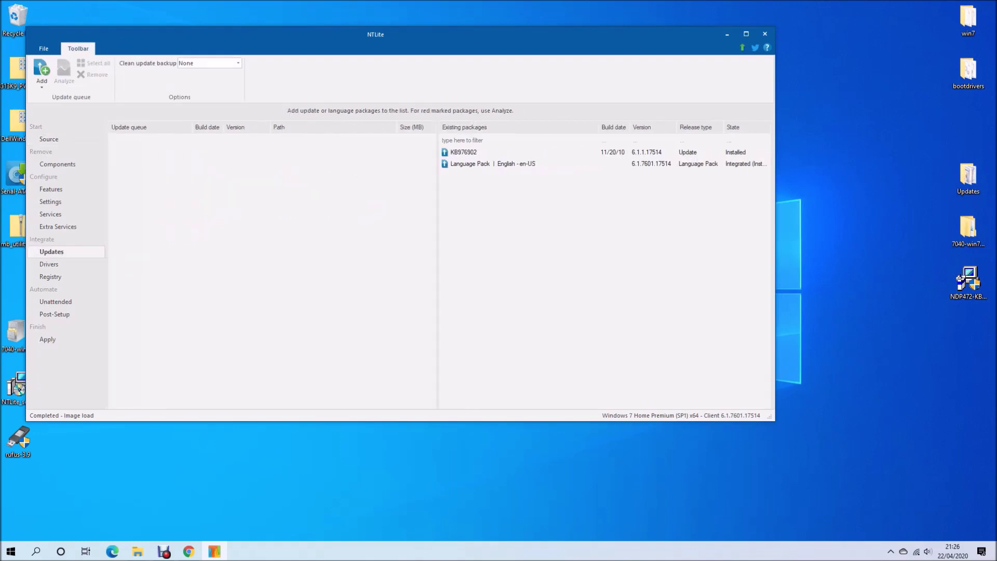
double_click(969, 176)
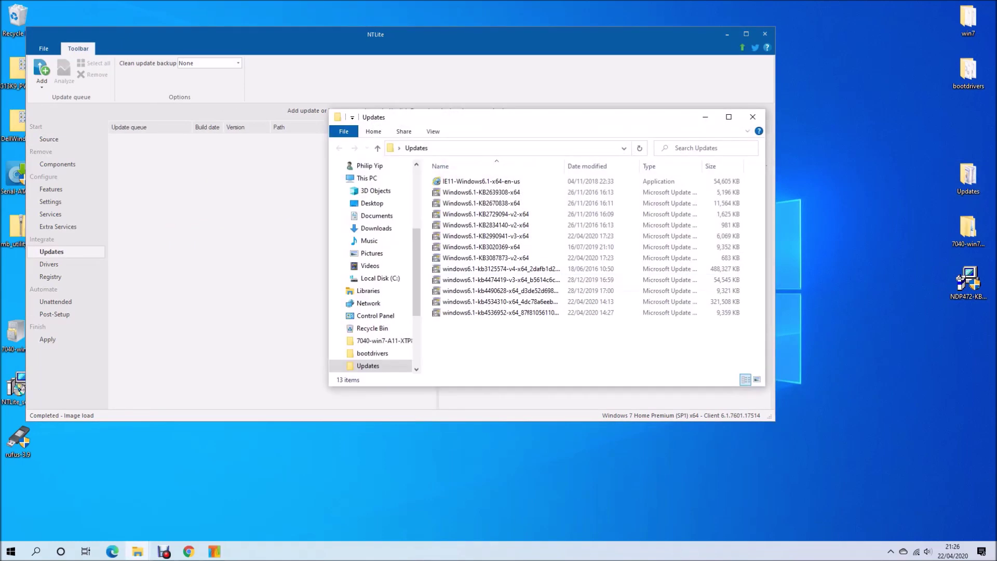
key(ctrl+a)
drag(482, 193, 218, 233)
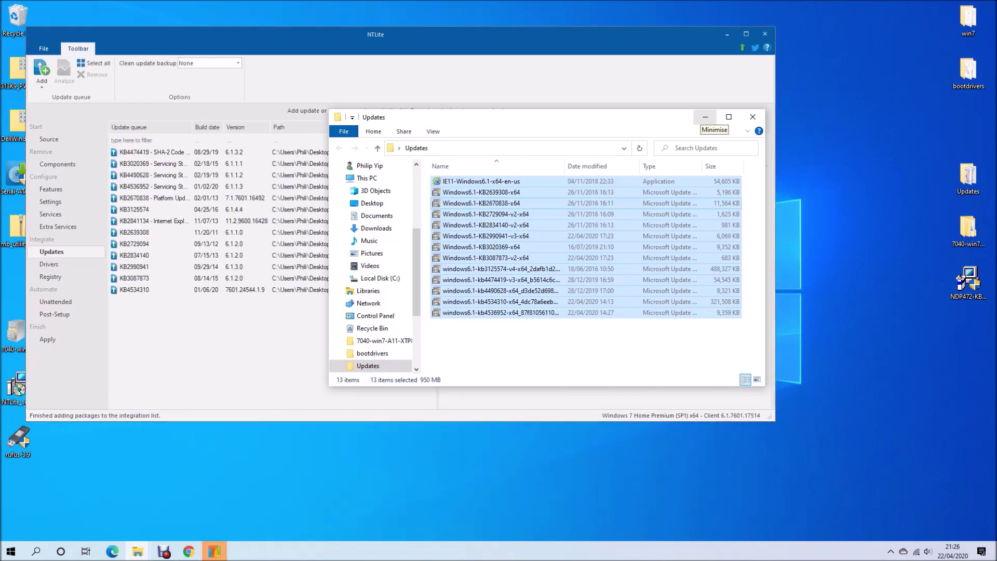
click(705, 118)
Step: Queue the 63 drivers from the 7040 win7 x64 folders, dismissing the add warnings
key(Down)
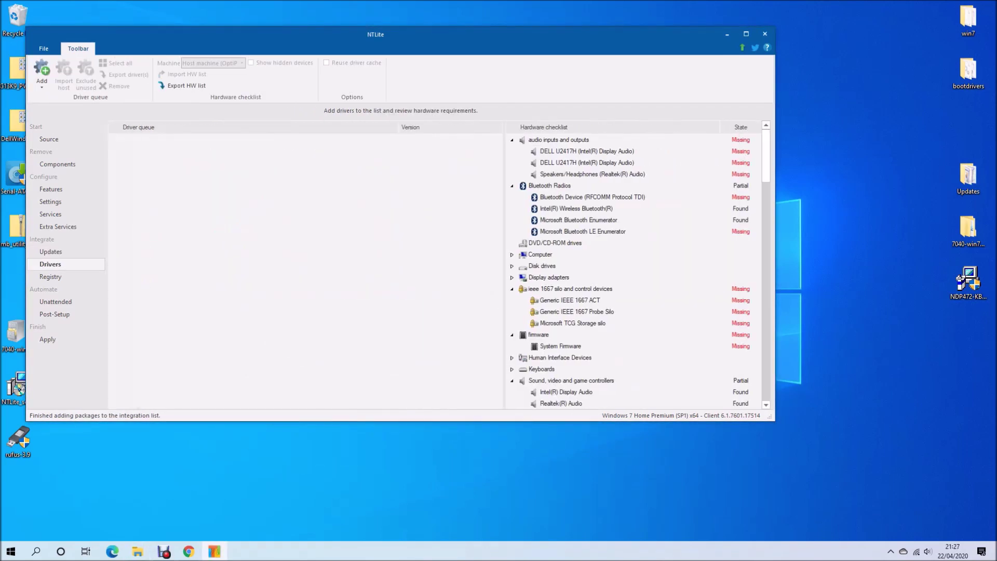
key(Return)
key(Down)
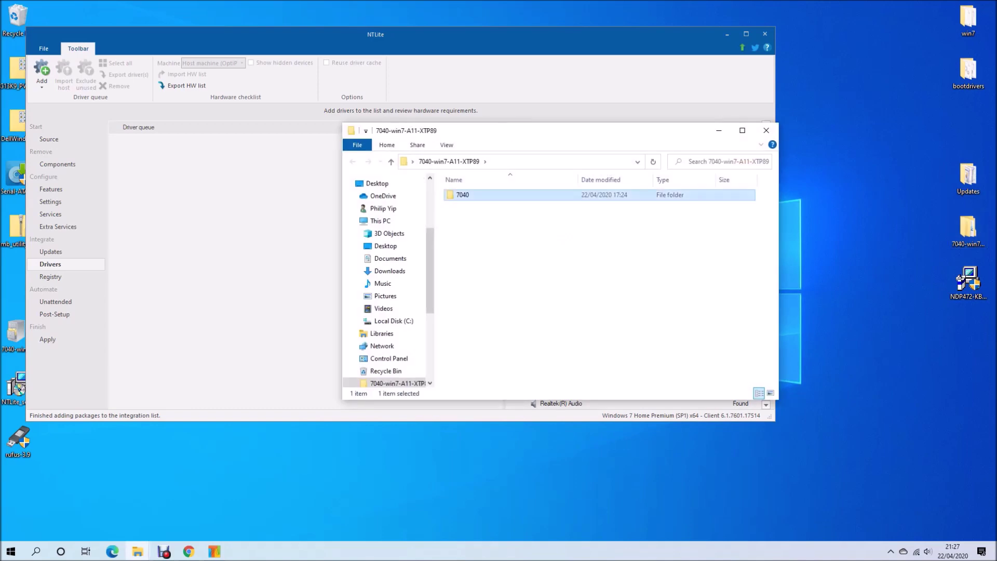
key(Return)
key(Down)
key(Return)
key(Down)
key(Return)
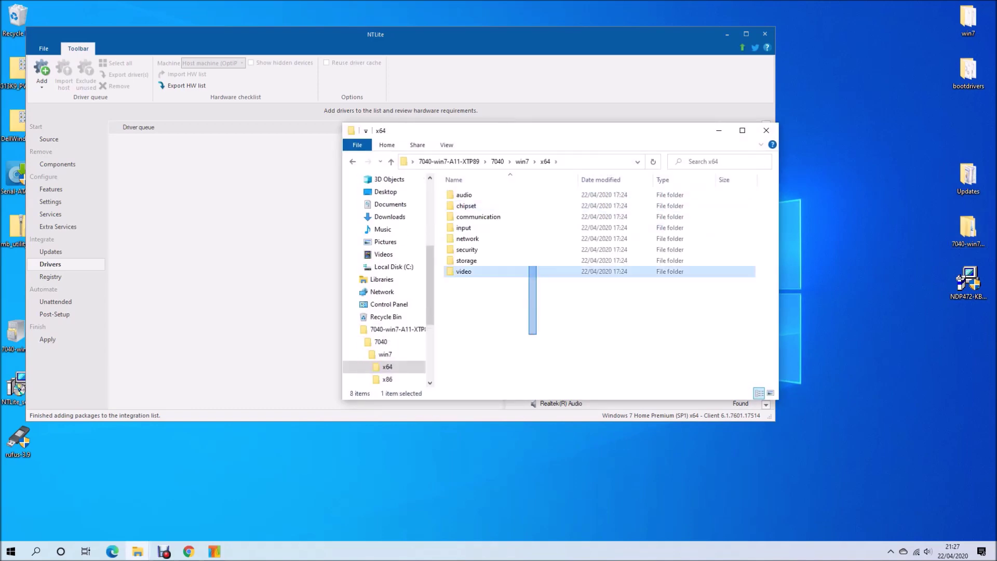
key(ctrl+a)
key(alt+Tab)
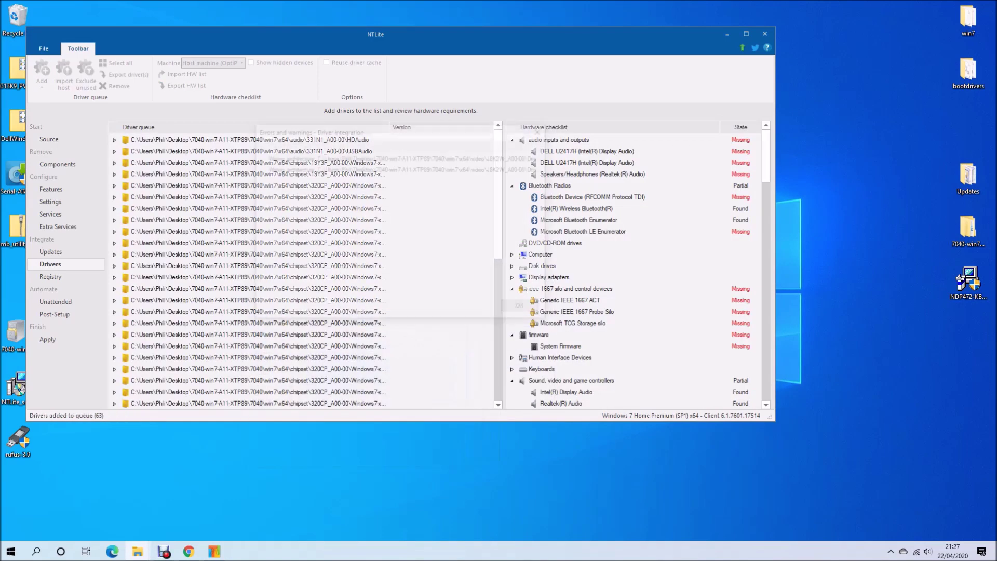
key(Return)
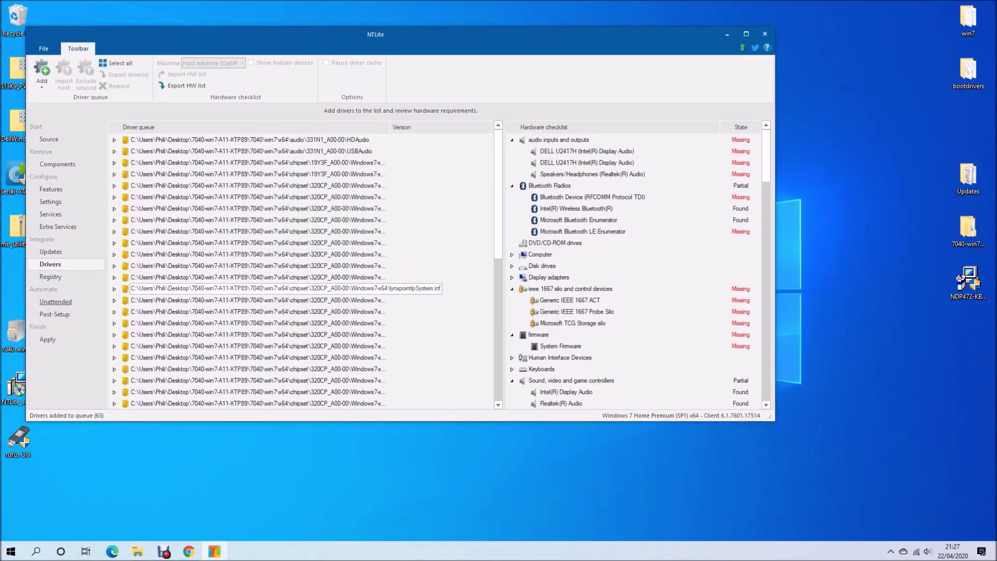
Step: Show the post-setup queue and select the NDP472 installer entry
click(56, 302)
click(55, 315)
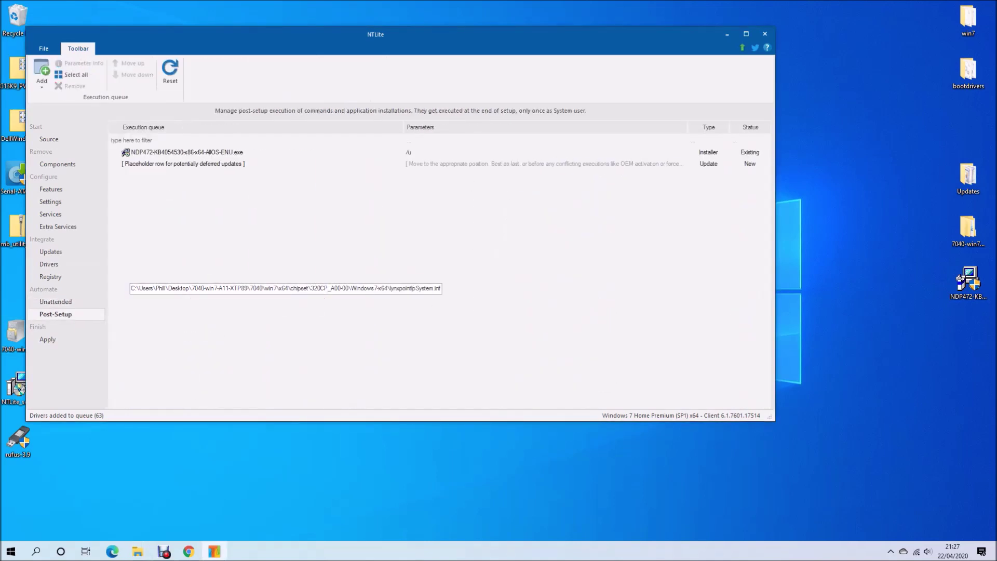
click(187, 152)
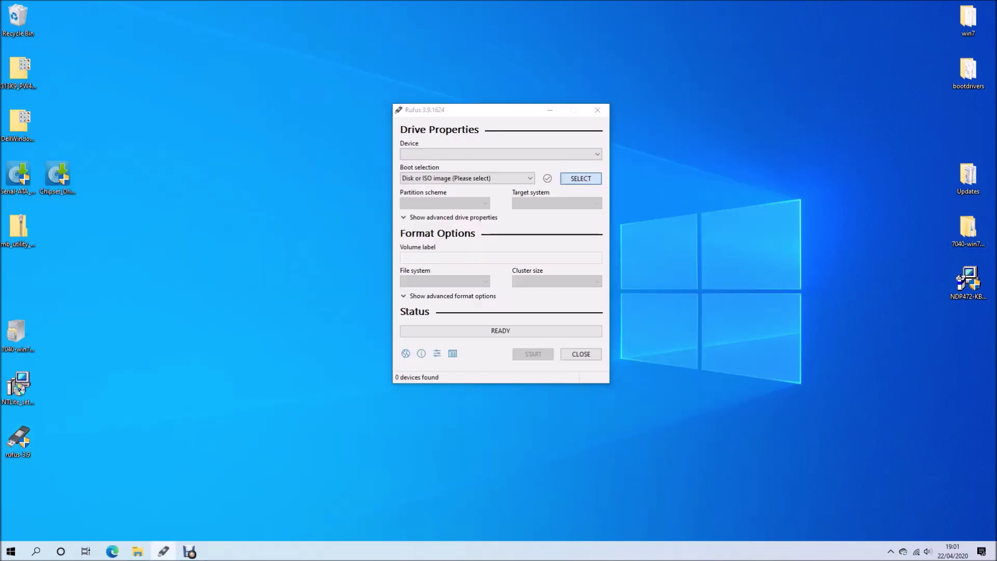
Step: Load DellWindows7Pro-OptiPlex7040.iso from the Desktop as the boot image
click(580, 176)
click(440, 215)
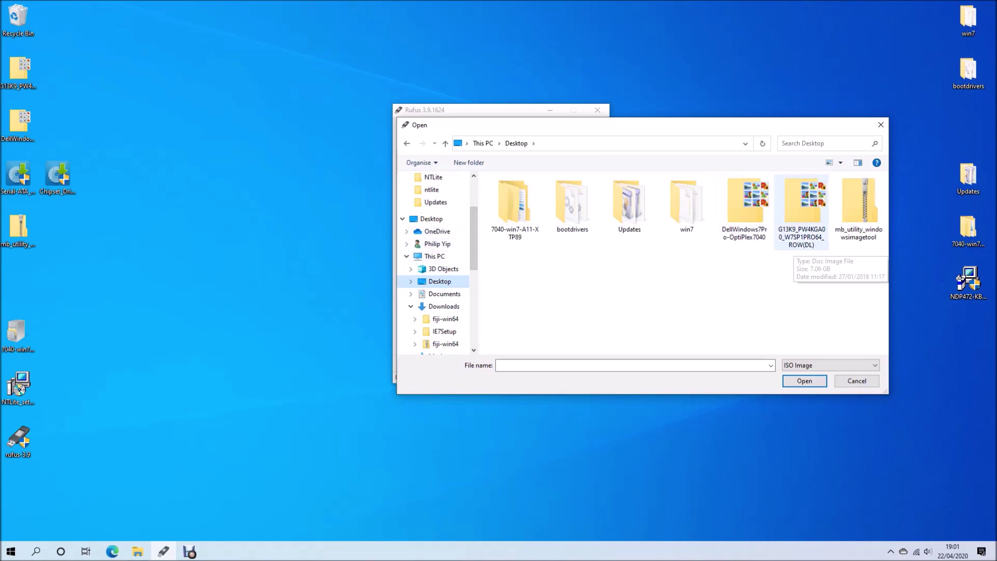
click(794, 243)
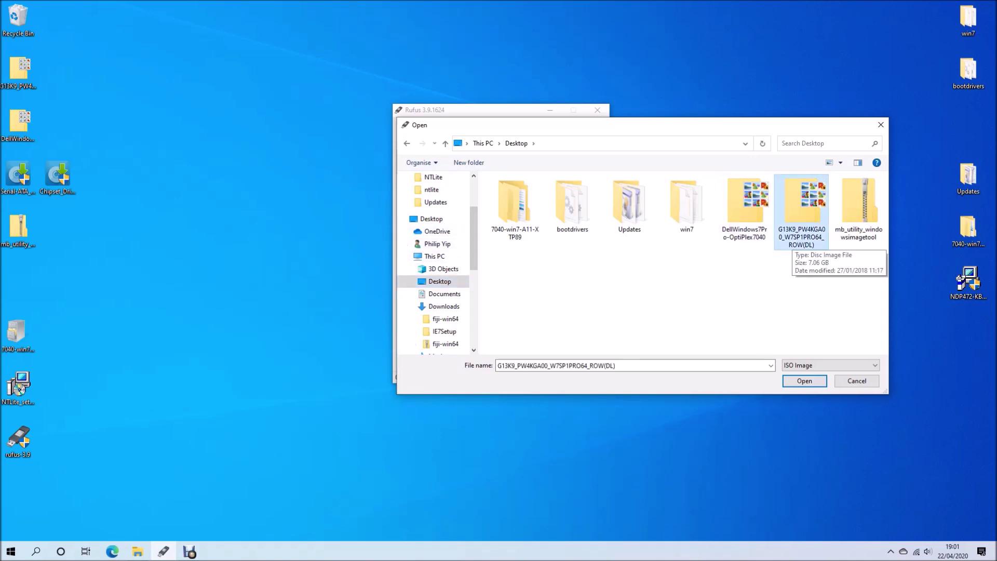
click(744, 208)
click(805, 380)
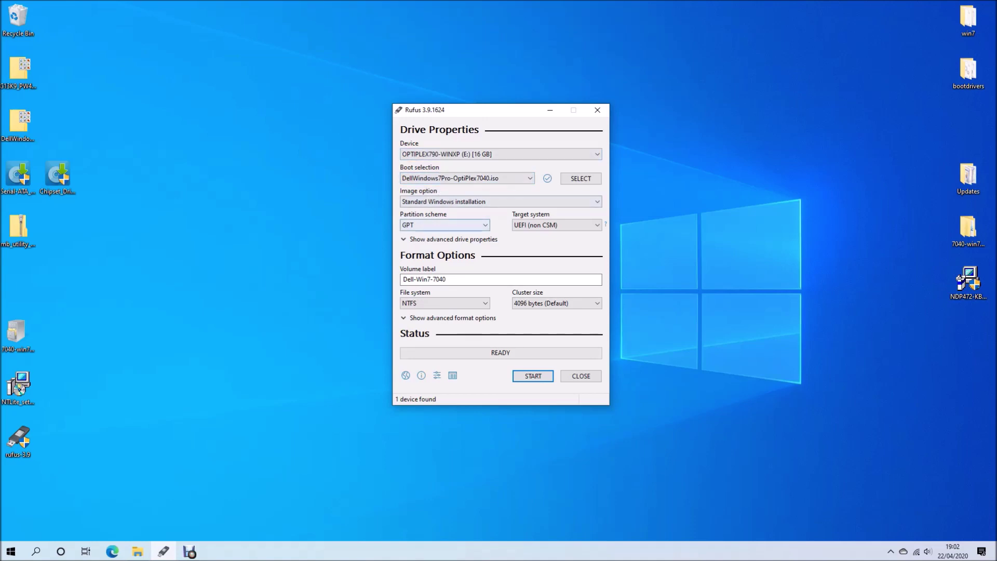
Step: Keep GPT as the partition scheme and NTFS as the file system
click(445, 225)
click(445, 244)
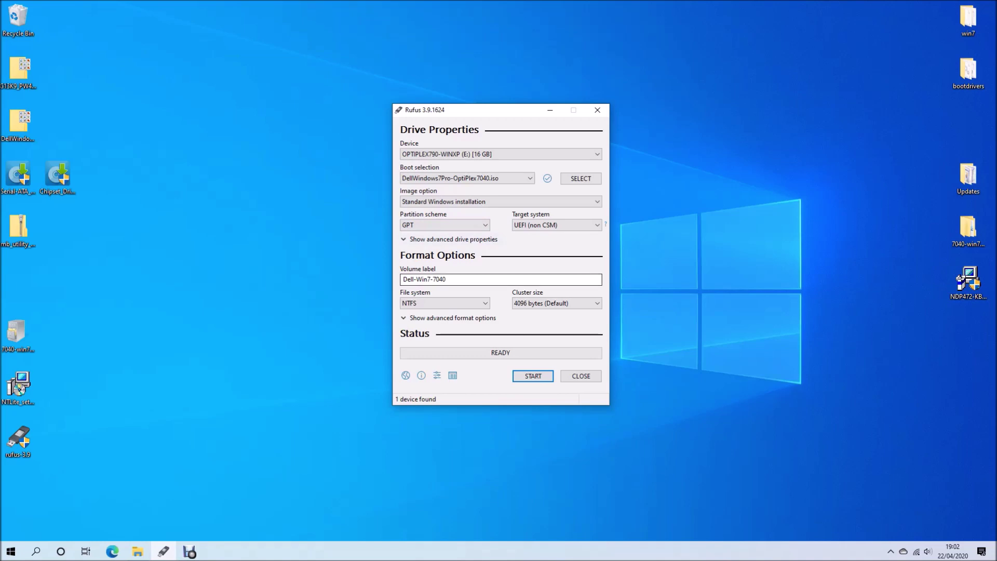
click(445, 303)
click(445, 314)
click(445, 303)
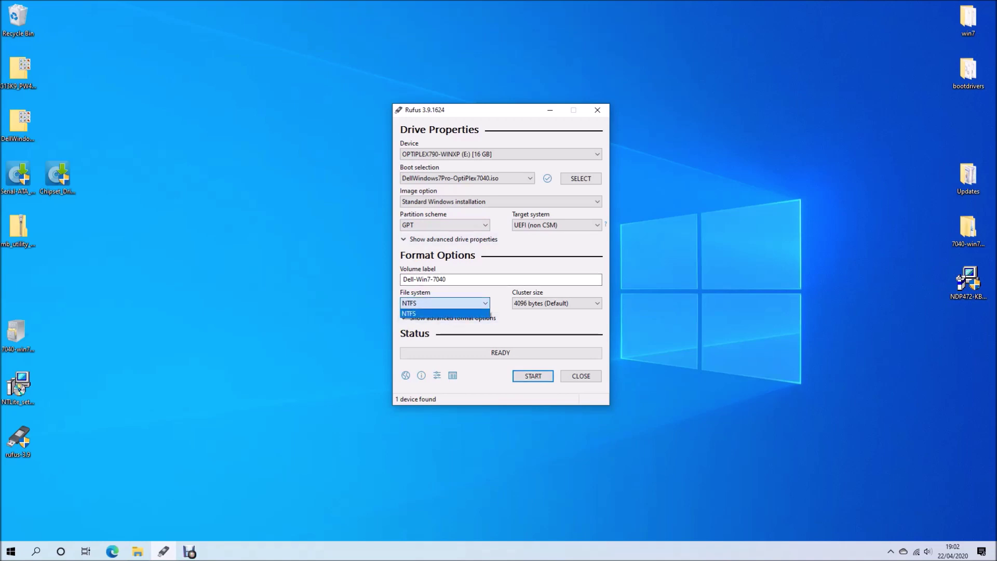
click(445, 313)
Step: Write the ISO to the USB drive after confirming the erase, then dismiss the Secure Boot notice and close Rufus
click(533, 376)
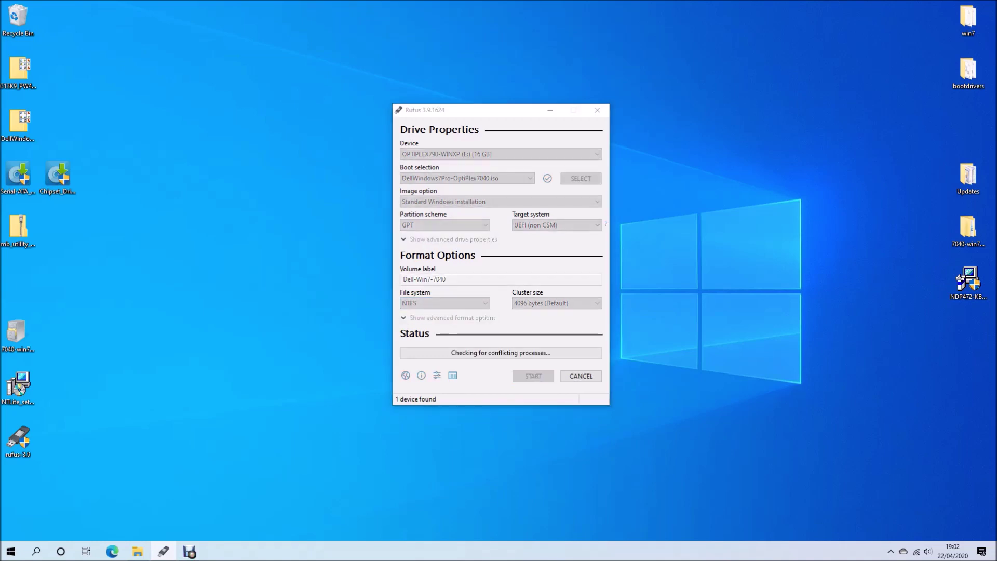
key(Return)
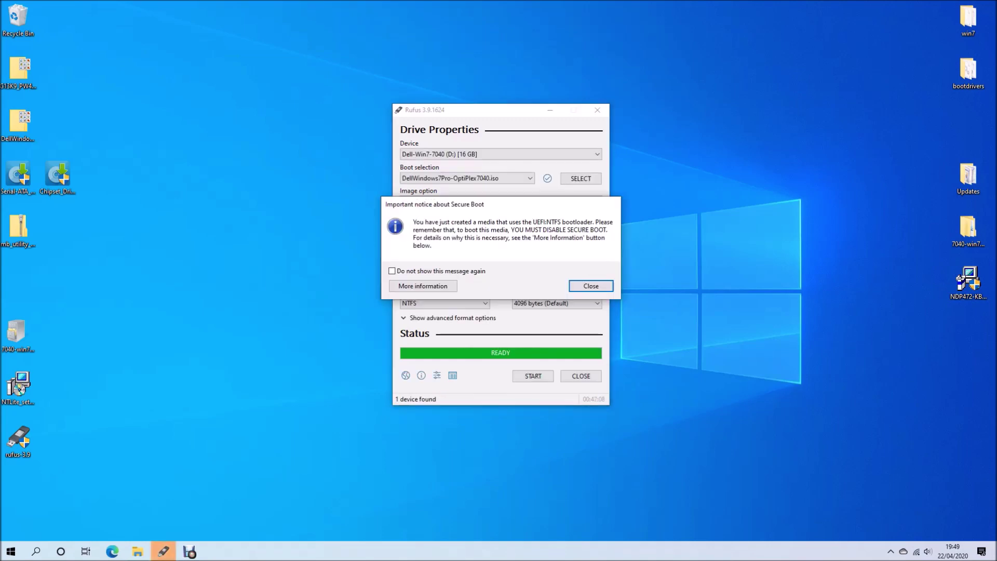
key(Return)
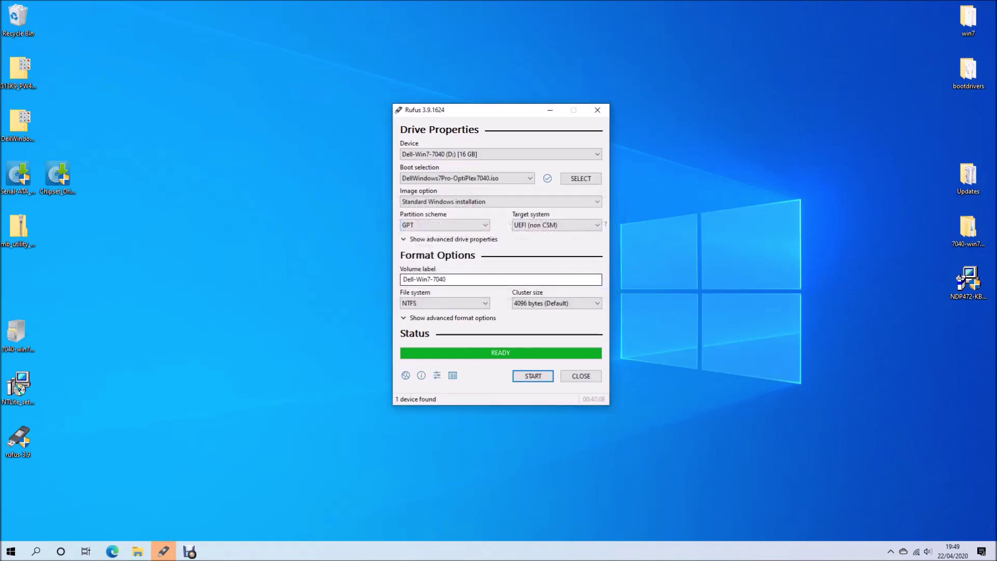
key(Return)
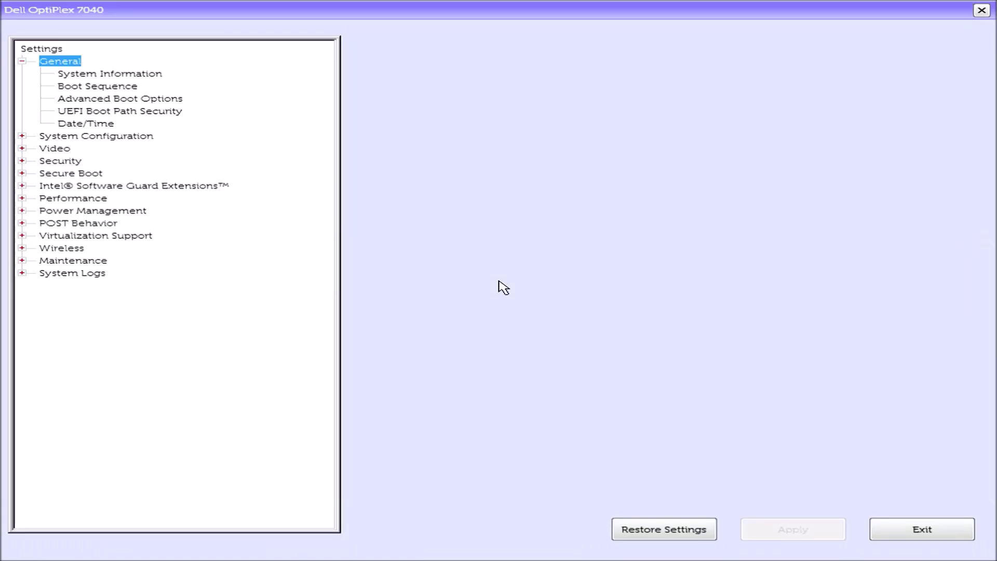
Step: Set Secure Boot Enable to Disabled and confirm with Yes
key(Down)
key(Down)
key(Down)
key(Down)
key(Down)
key(Down)
key(Down)
key(Down)
key(Down)
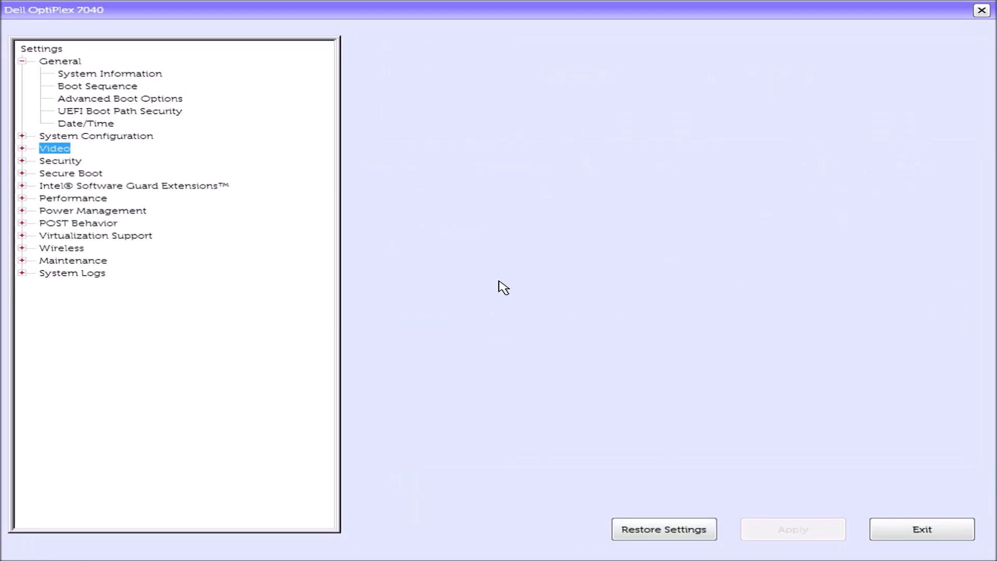
key(Right)
key(Down)
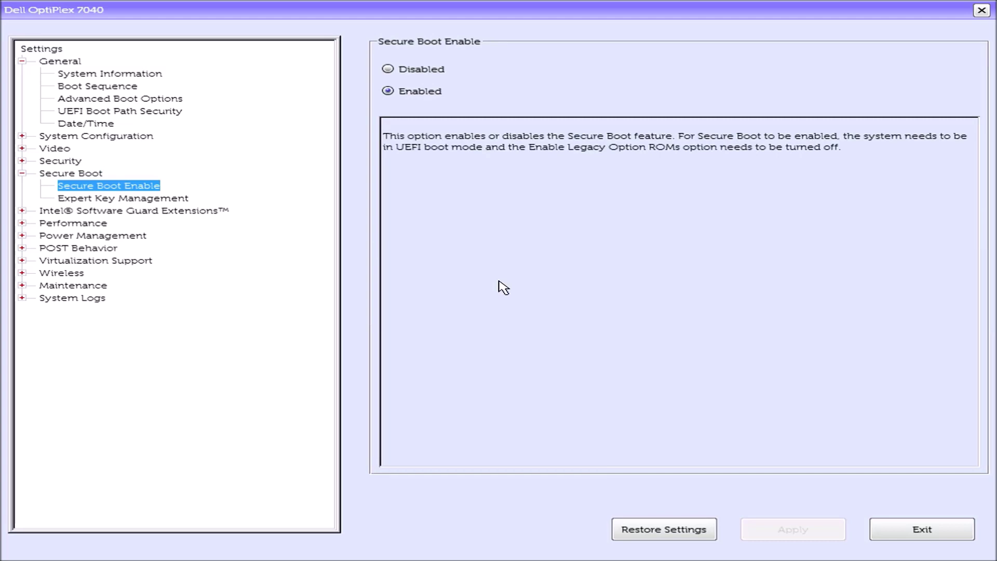
click(423, 69)
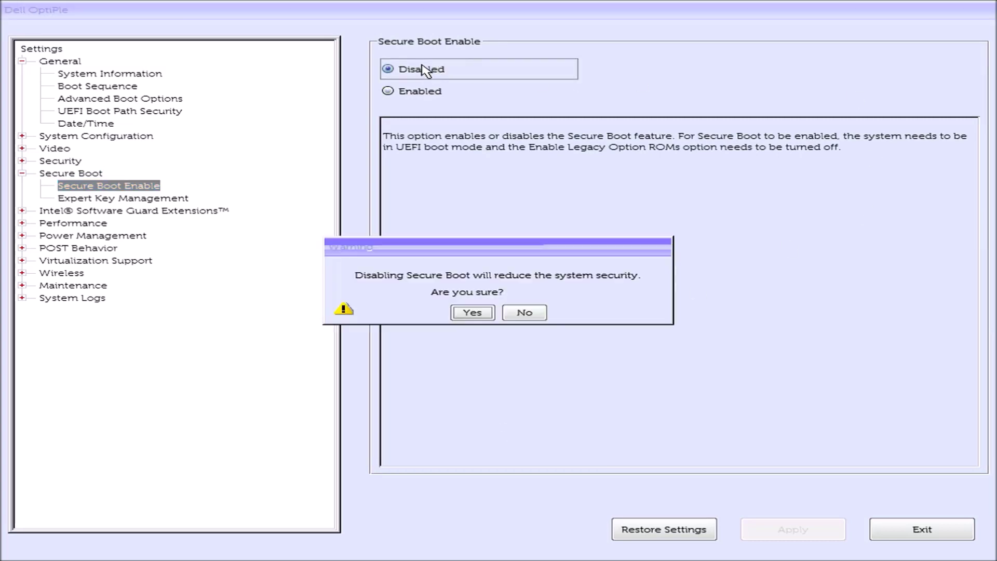
click(473, 312)
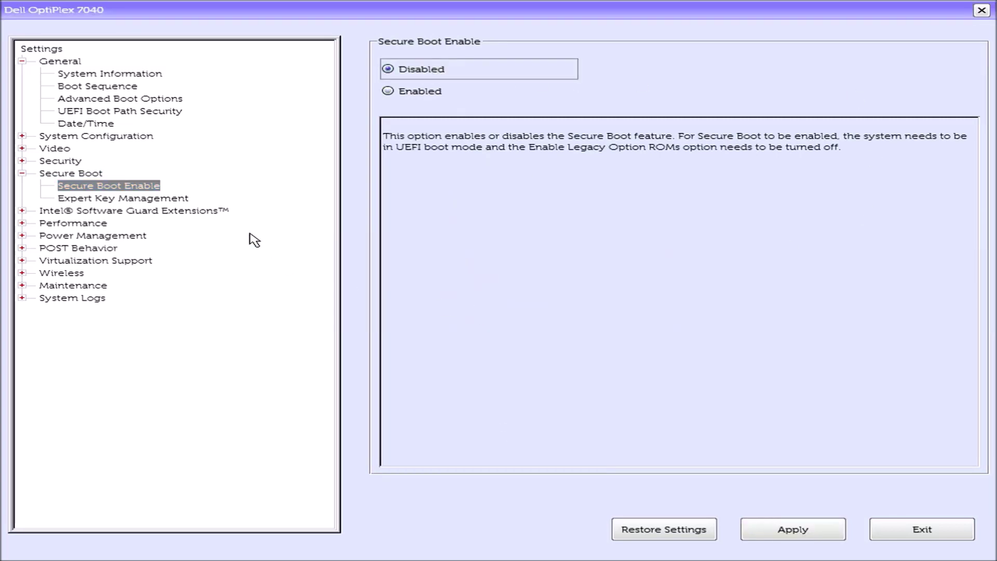
Step: Tick Enable Legacy Option ROMs in Advanced Boot Options and apply the change
click(129, 99)
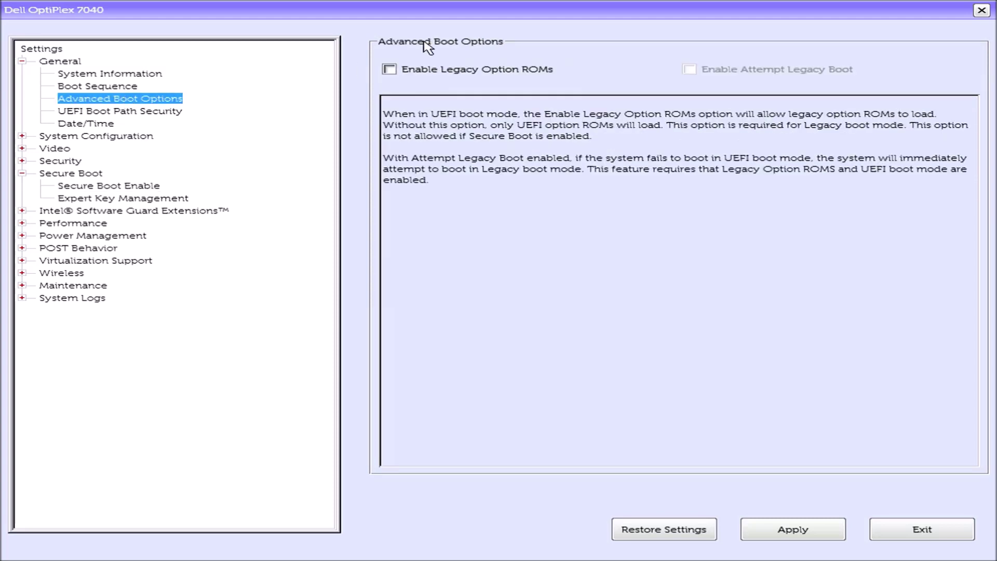
click(436, 72)
click(820, 529)
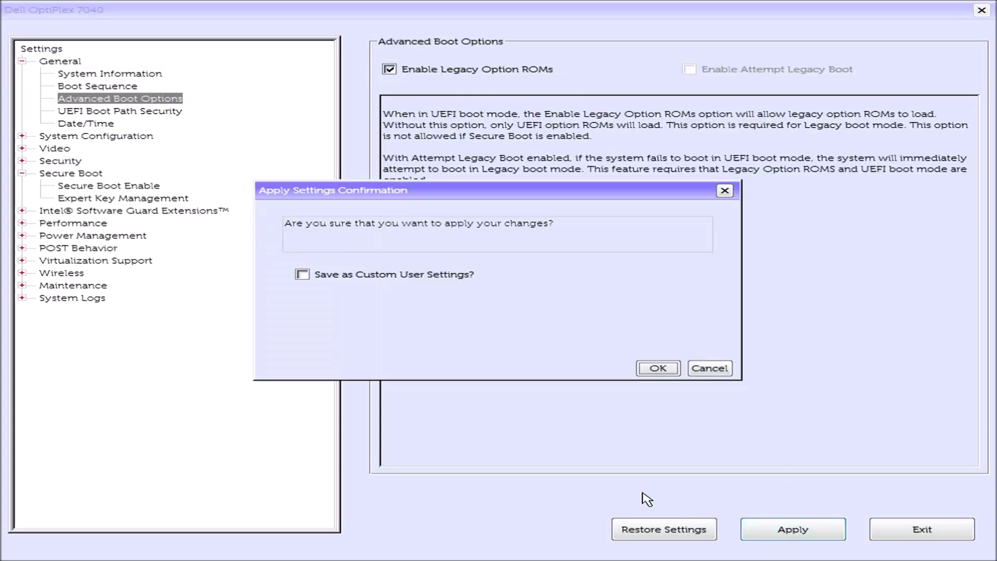
click(658, 369)
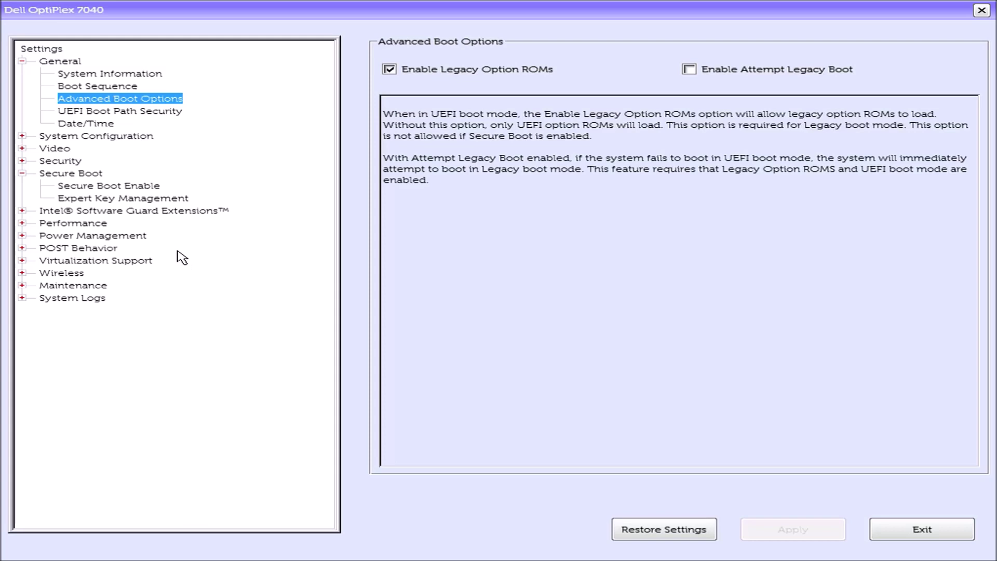
Step: Tick Wipe on Next Boot under Maintenance > Data Wipe
click(80, 87)
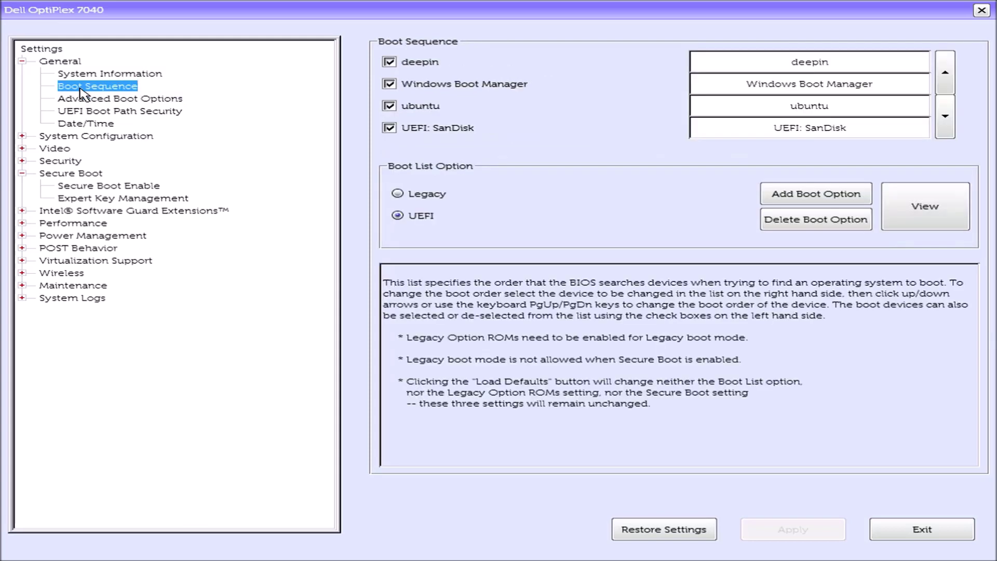
click(22, 286)
click(99, 348)
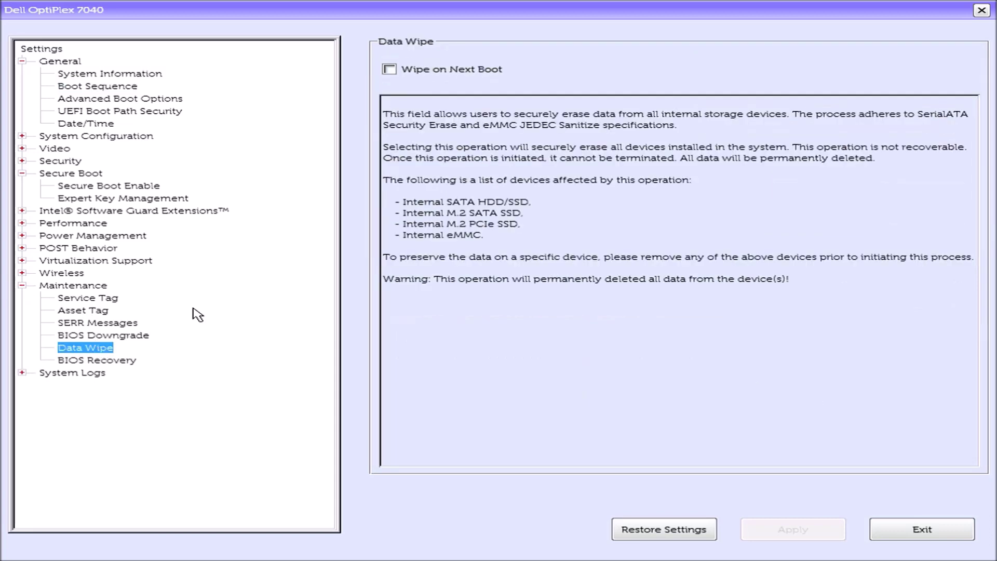
click(393, 69)
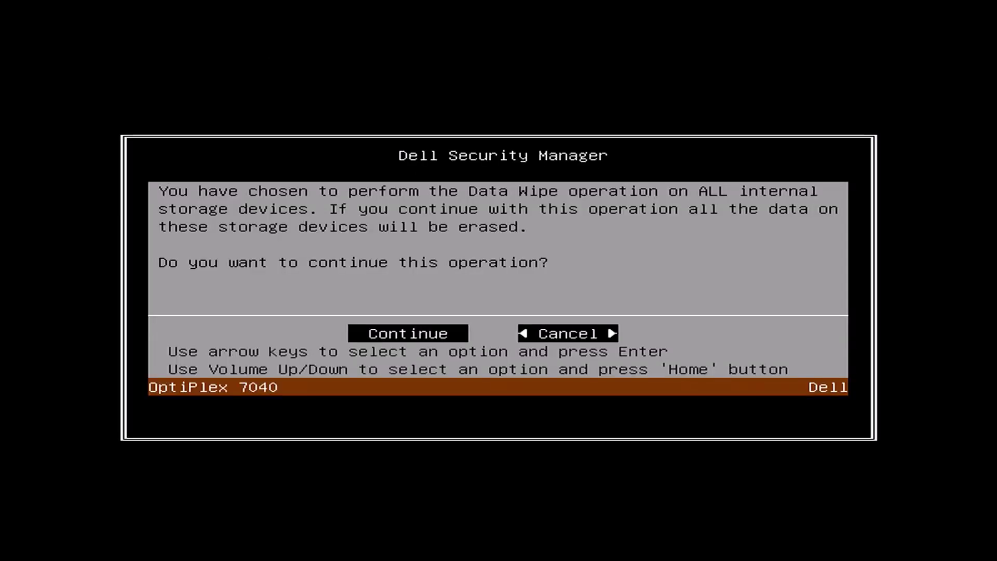
Step: Confirm Continue and then ERASE to wipe all internal storage devices
key(Return)
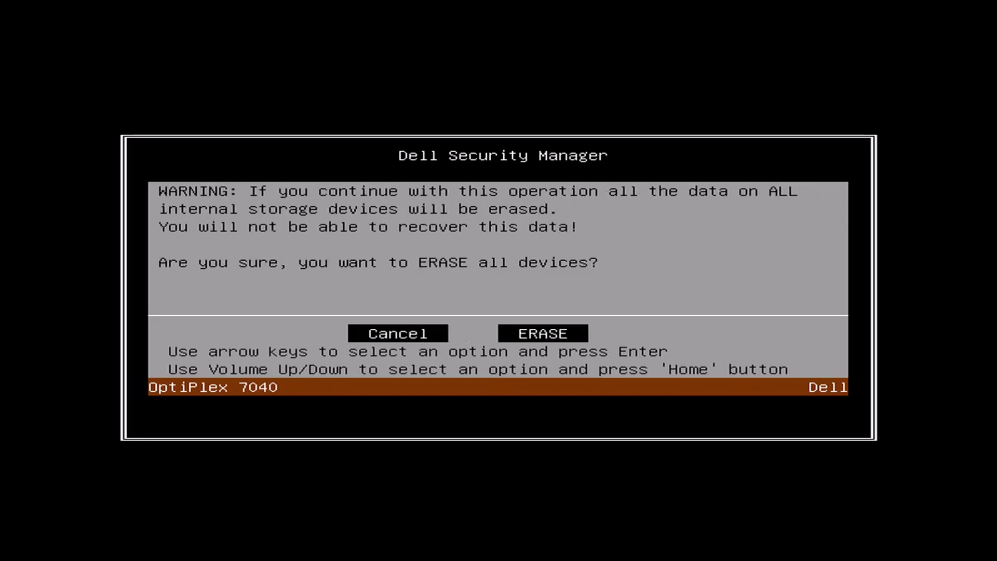
key(Return)
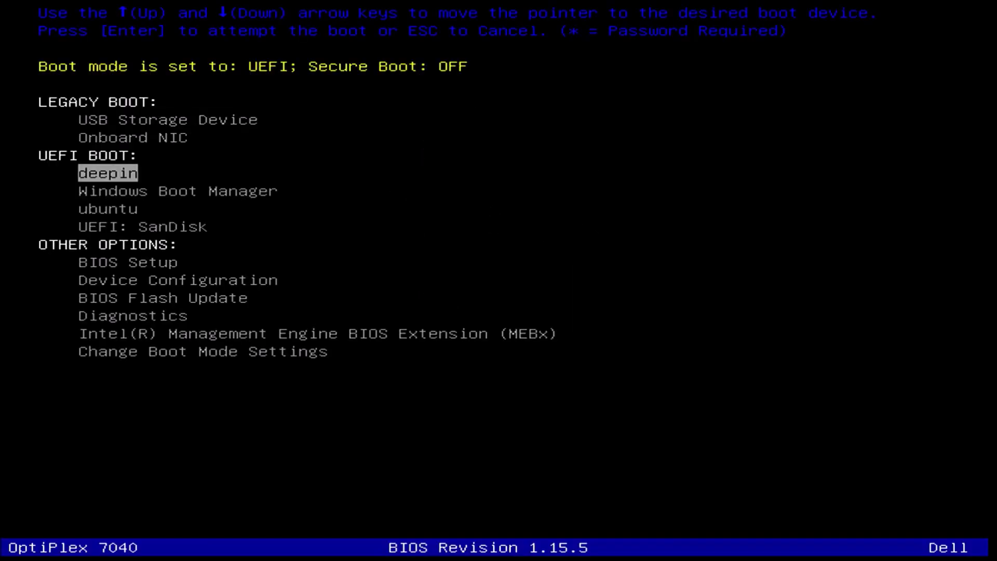
key(Down)
key(Down)
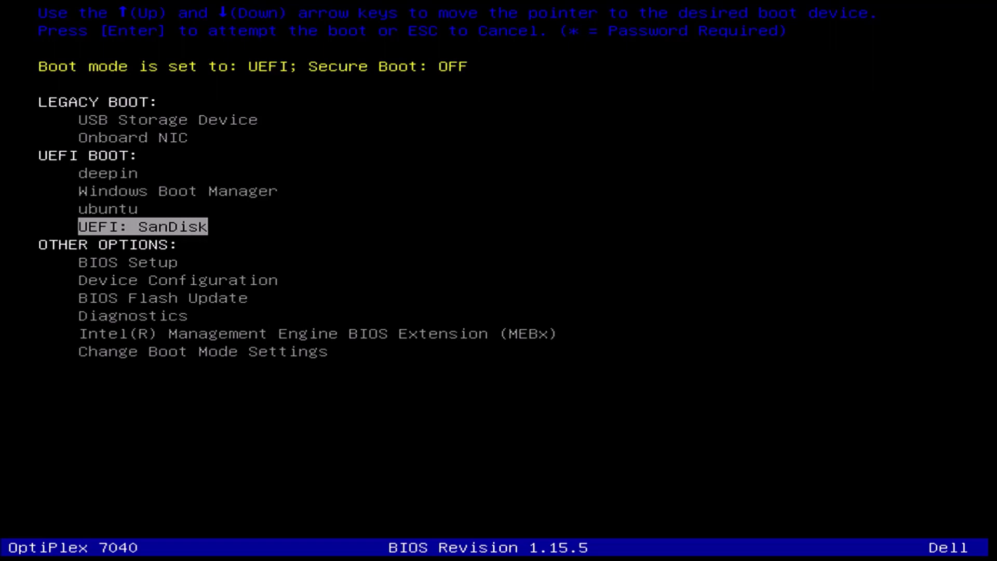
Step: Choose UEFI: SanDisk in the one-time boot menu to boot from the USB
key(Return)
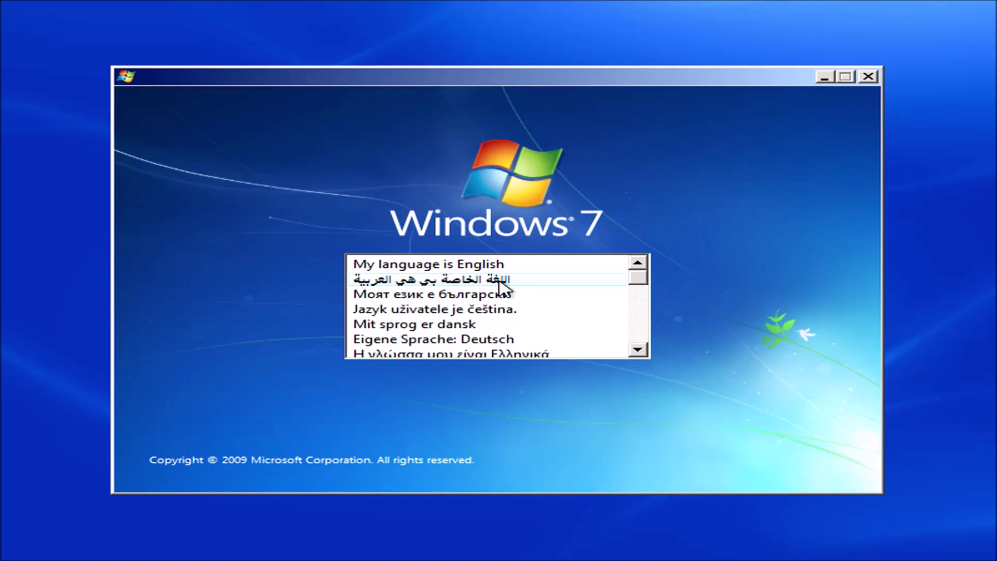
Step: Choose English with United Kingdom time, currency and keyboard settings
click(501, 266)
click(683, 324)
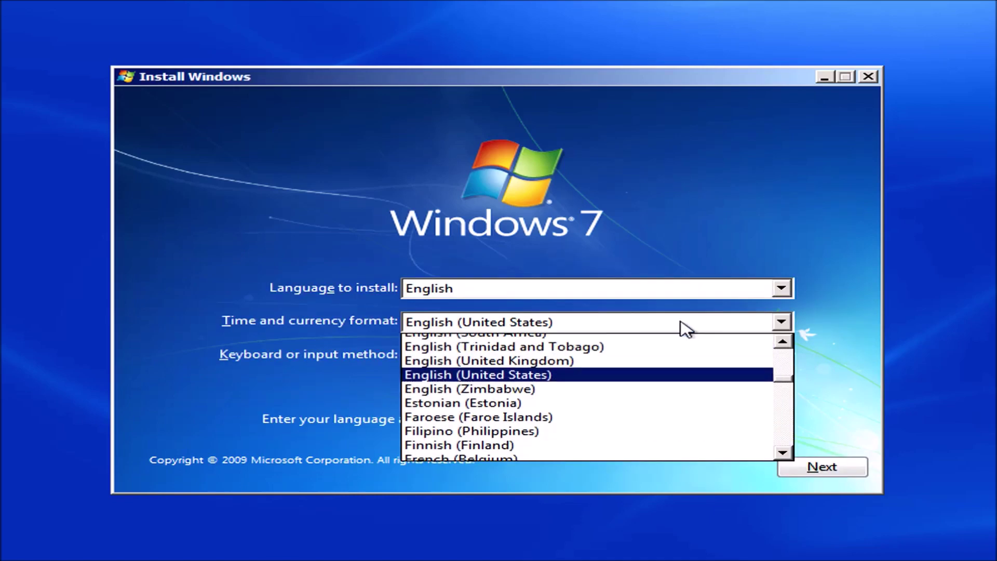
click(688, 364)
click(820, 466)
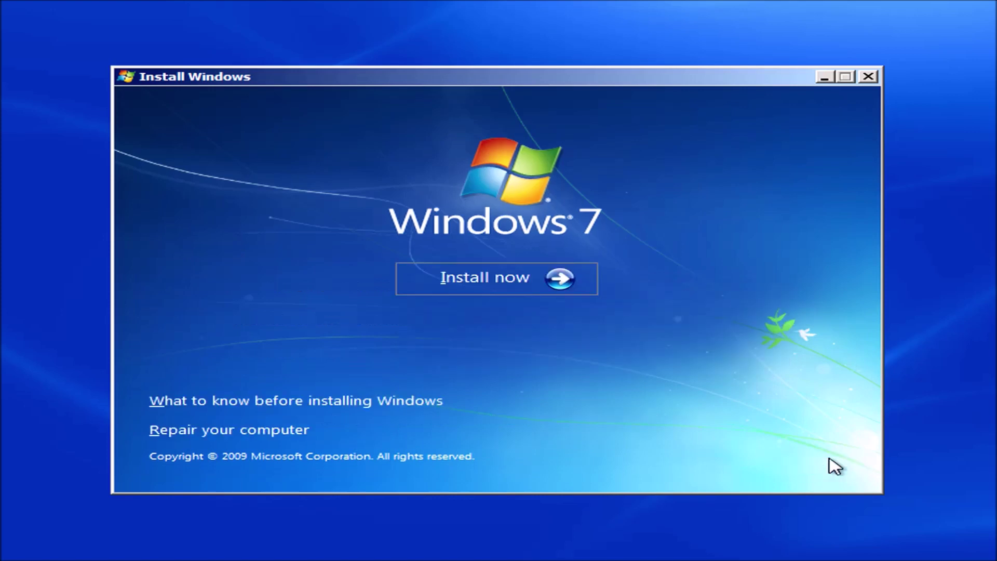
Step: Accept the licence and run a Custom install onto Disk 0's unallocated space
click(564, 286)
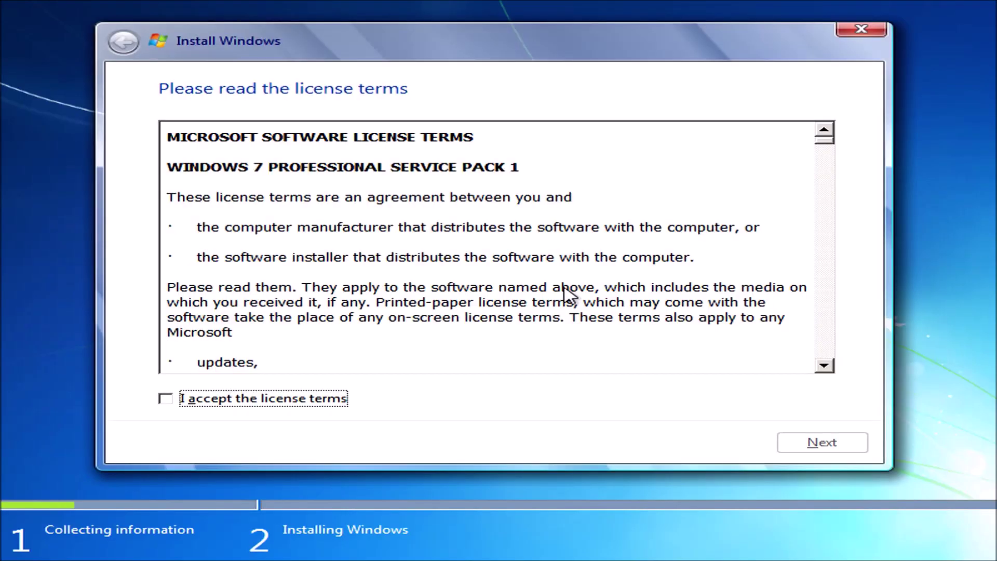
click(195, 401)
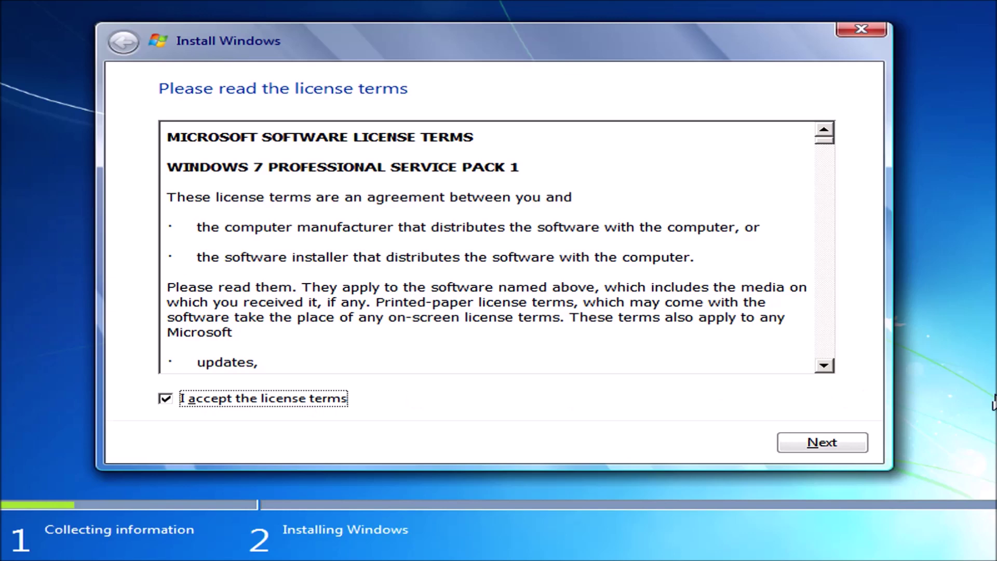
click(859, 442)
click(517, 314)
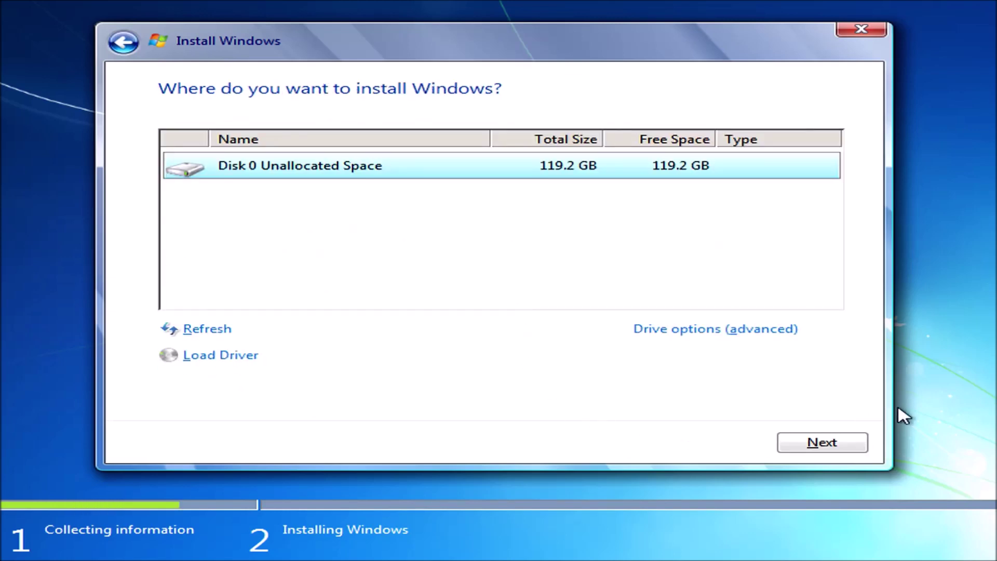
click(846, 441)
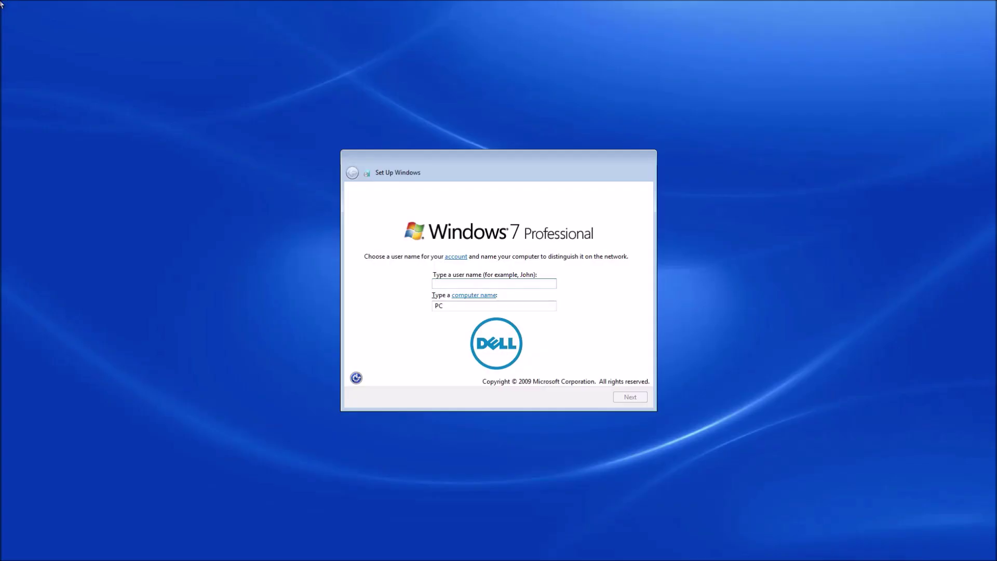
Step: Enter the user name and choose to decide about automatic updates later
text(Philip)
key(Return)
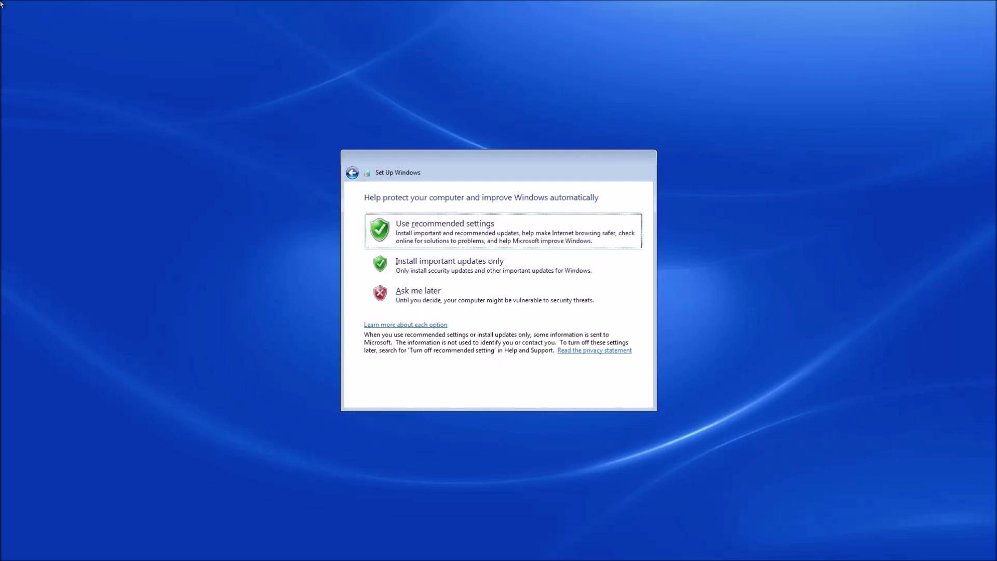
key(Tab)
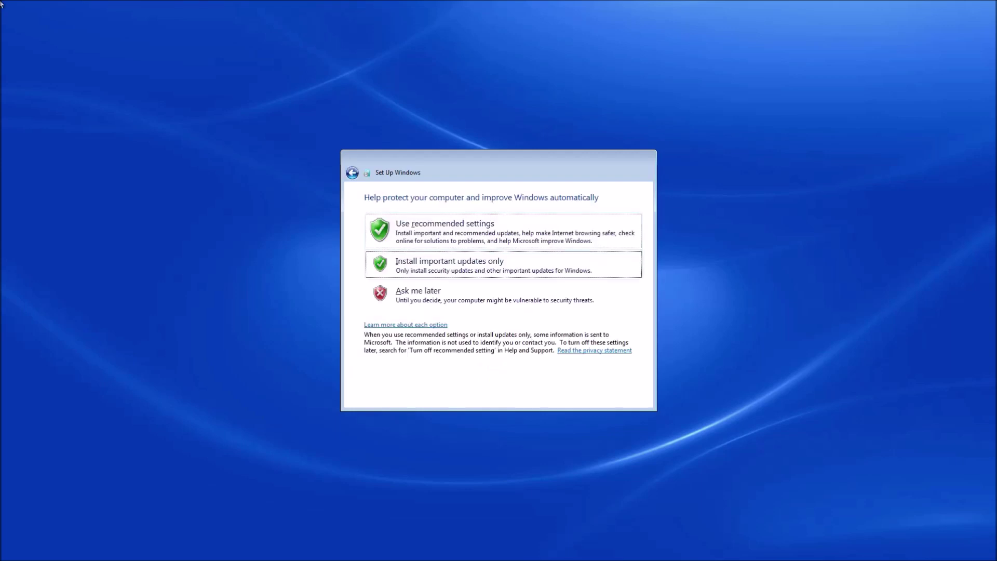
key(Tab)
key(Return)
key(Return)
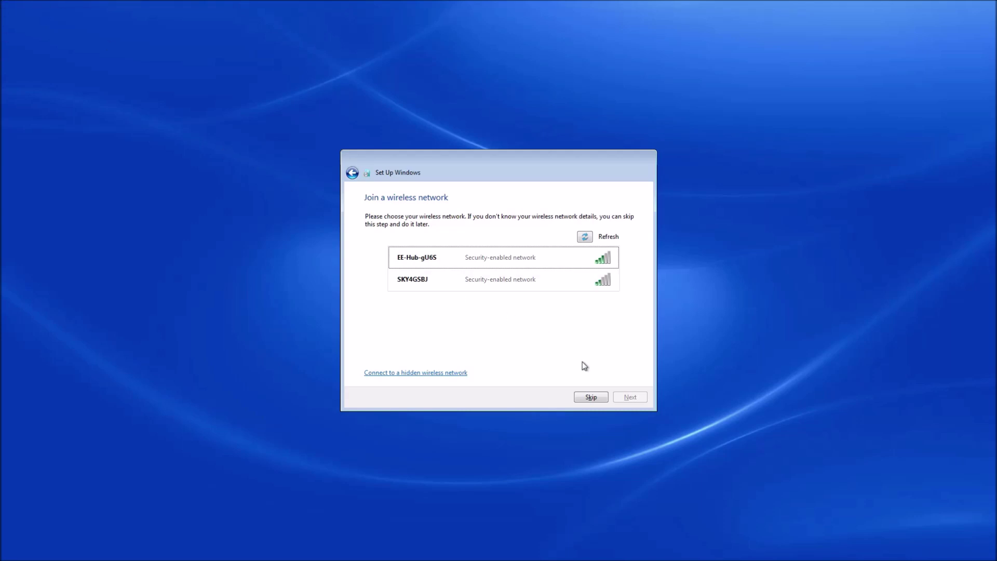
Step: Skip wireless setup, then accept the licence and install .NET Framework 4.7.2
click(588, 395)
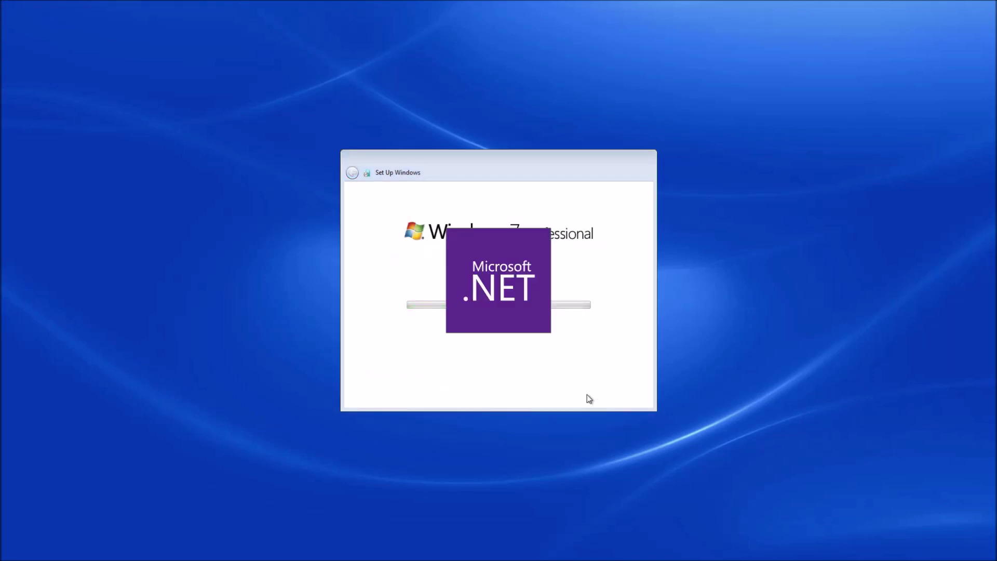
key(alt+a)
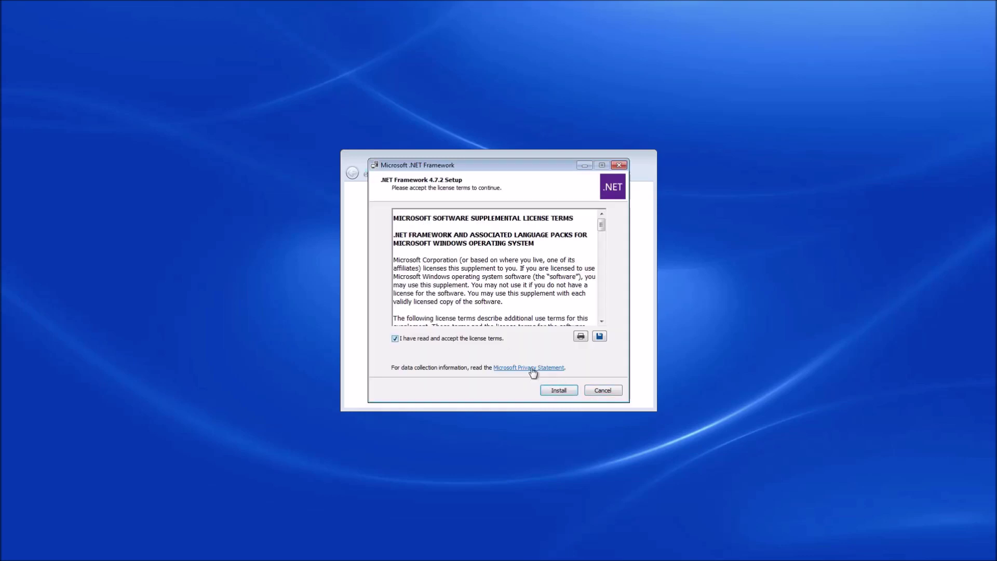
click(549, 390)
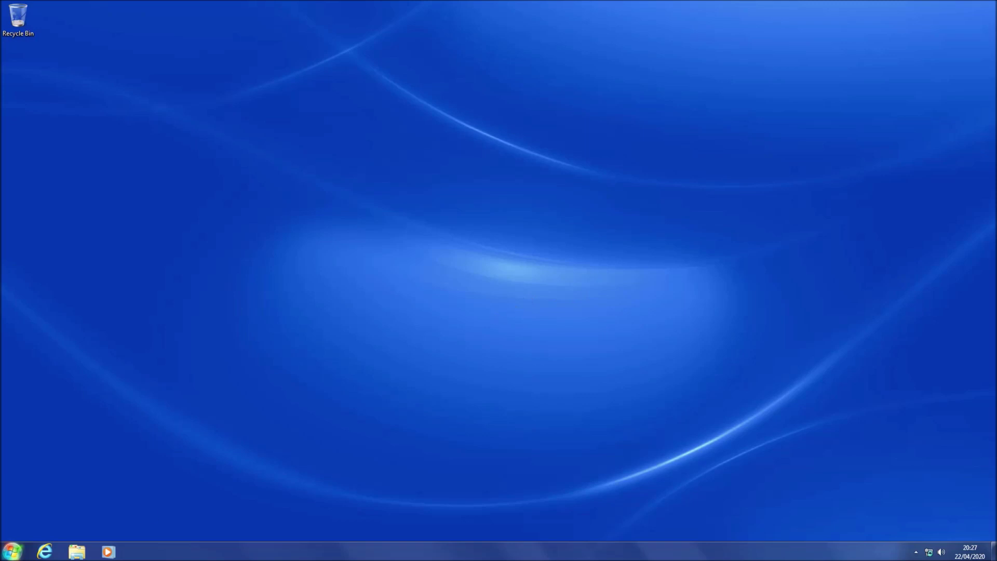
Step: Open the Computer's System properties page and maximise it
click(12, 552)
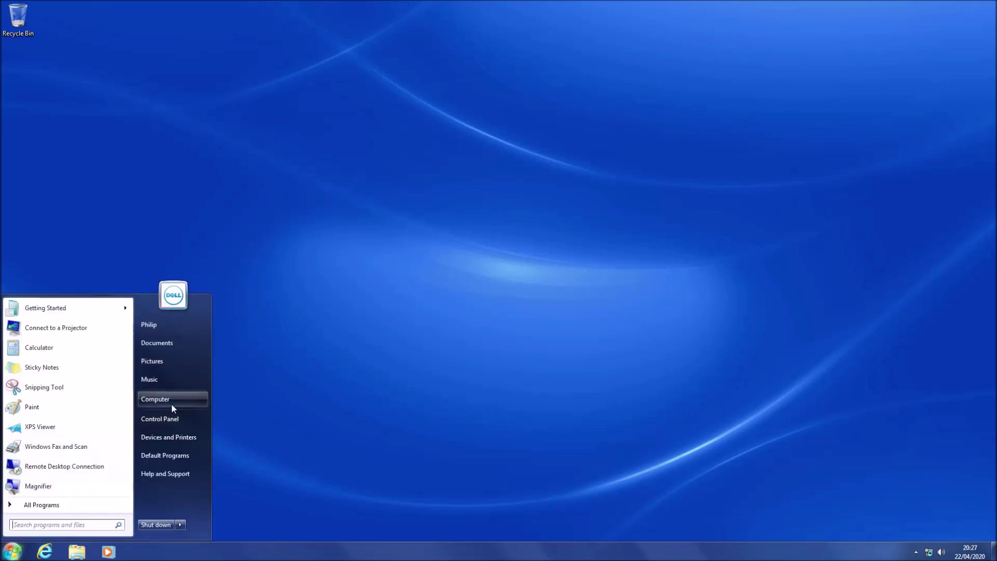
right_click(180, 398)
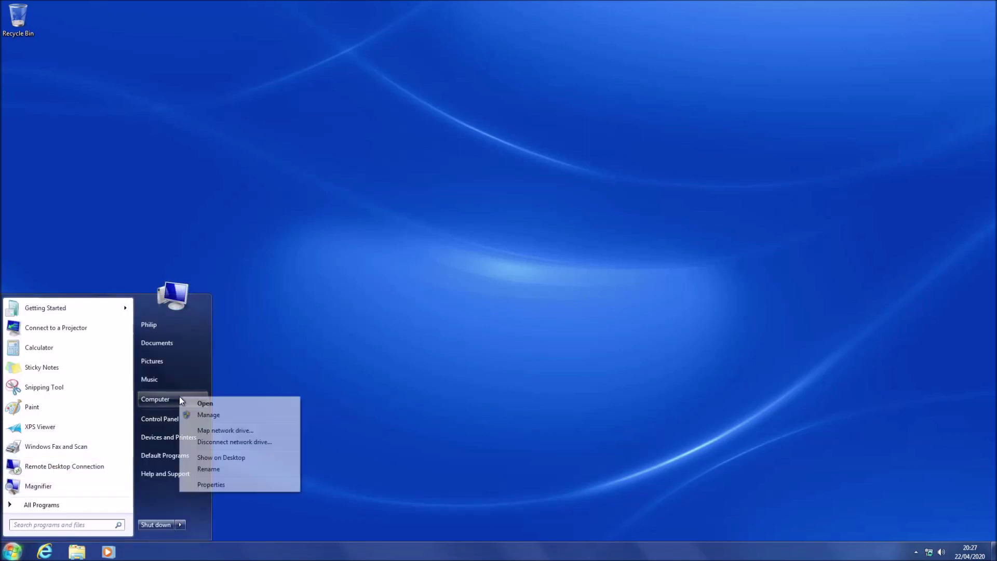
click(214, 484)
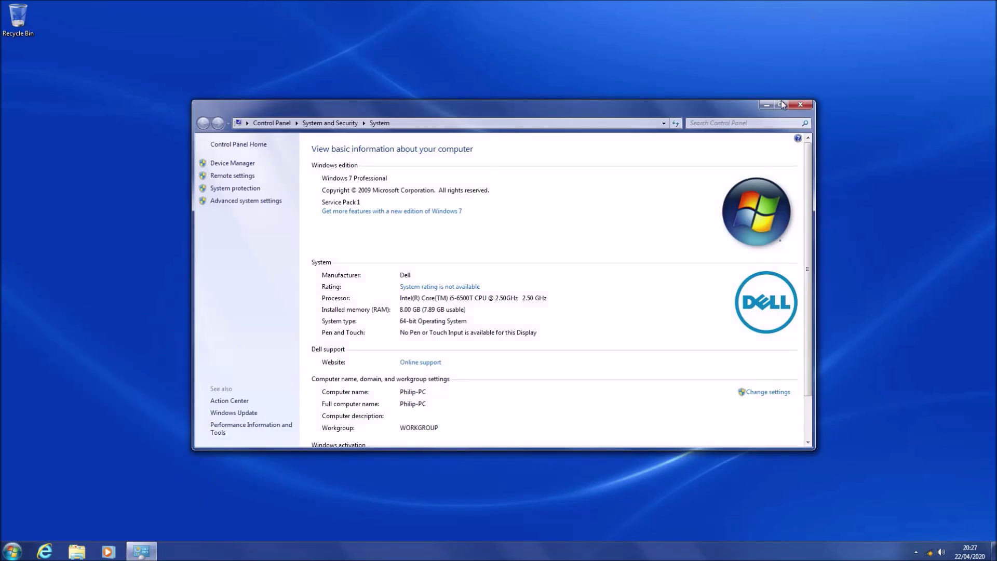
click(782, 105)
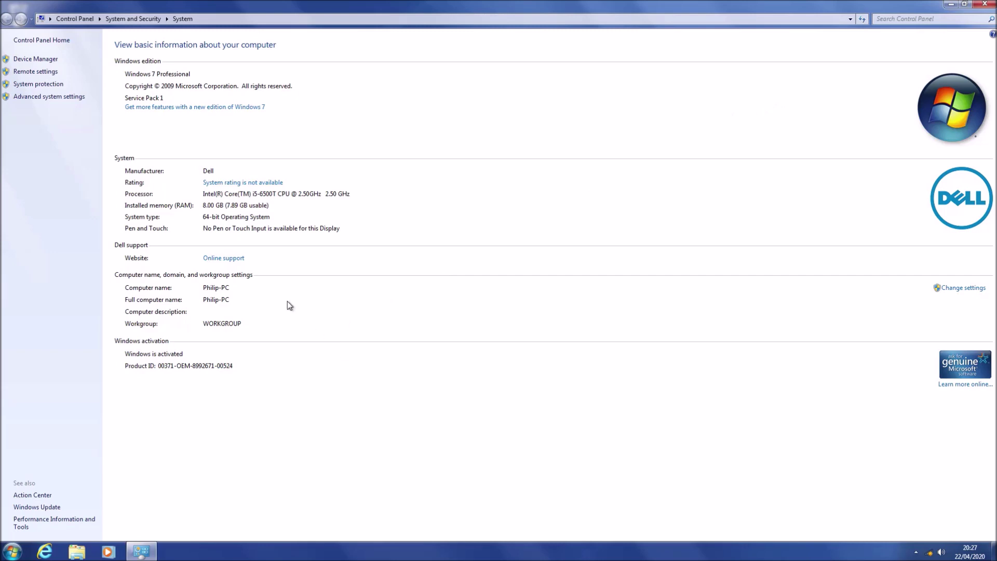
Step: Check the Display, Network and Sound drivers in Device Manager, then close it
click(40, 61)
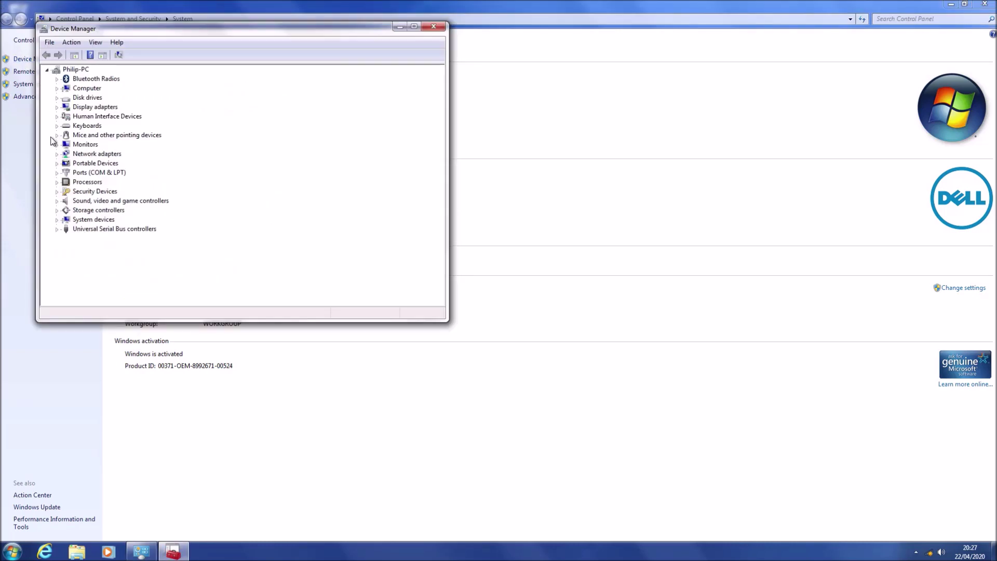
click(57, 108)
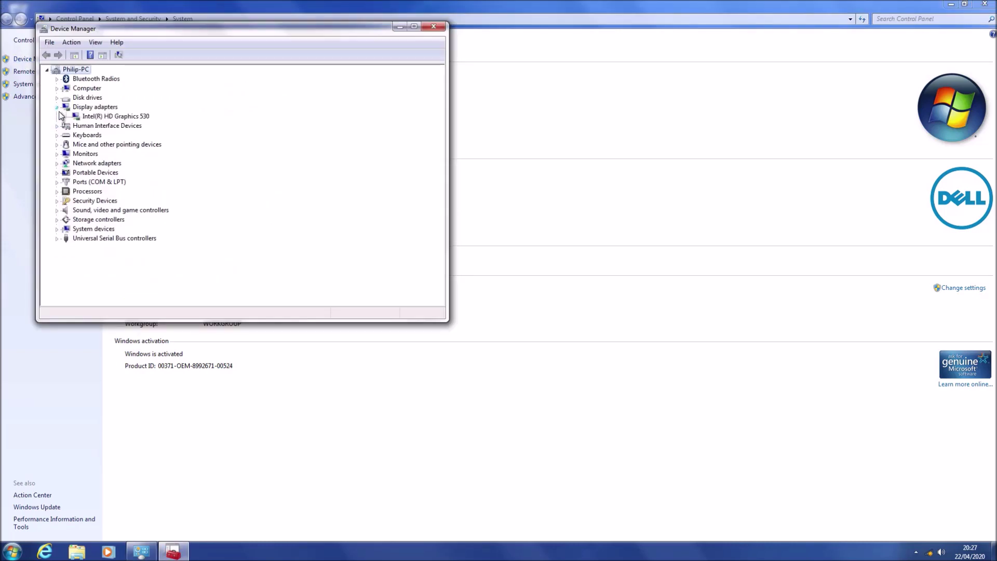
click(57, 164)
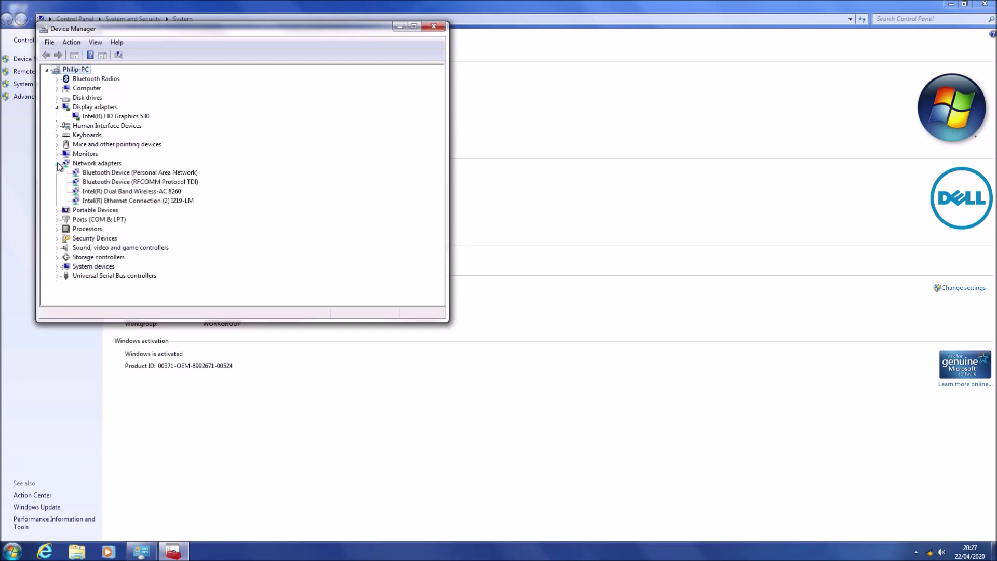
click(58, 248)
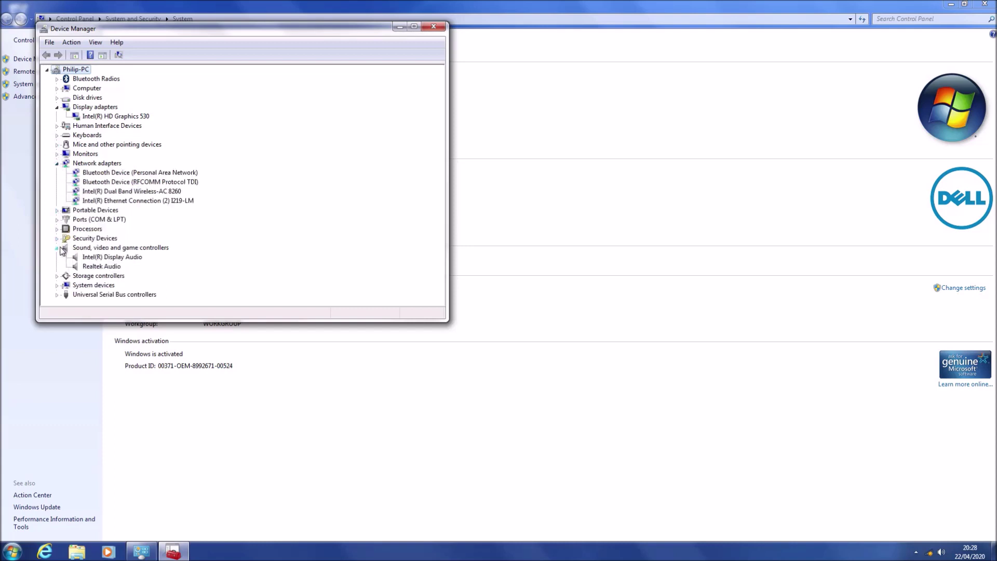
click(441, 26)
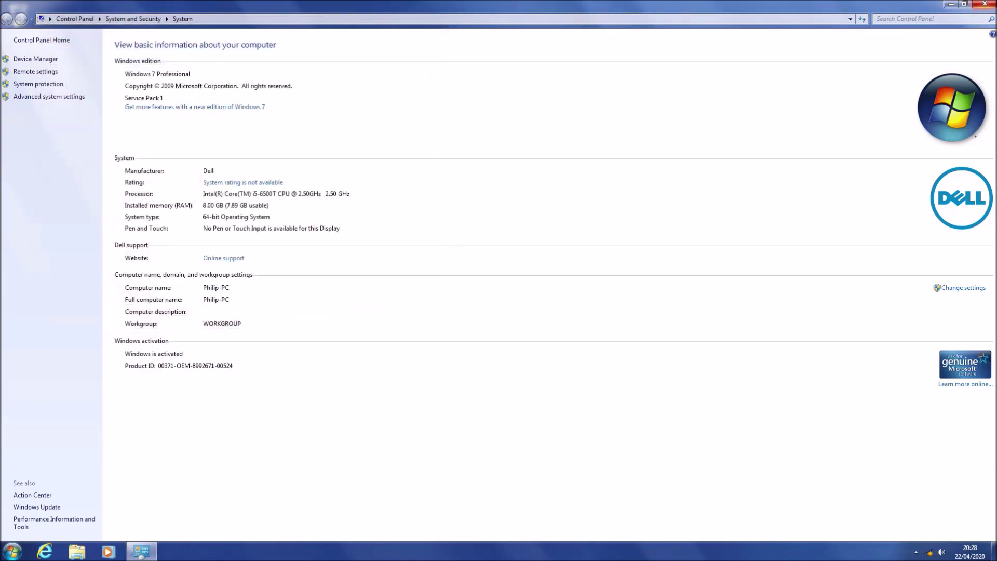
Step: Close System, scroll through the 199 entries under View installed updates, then close the window
key(alt+F4)
click(11, 551)
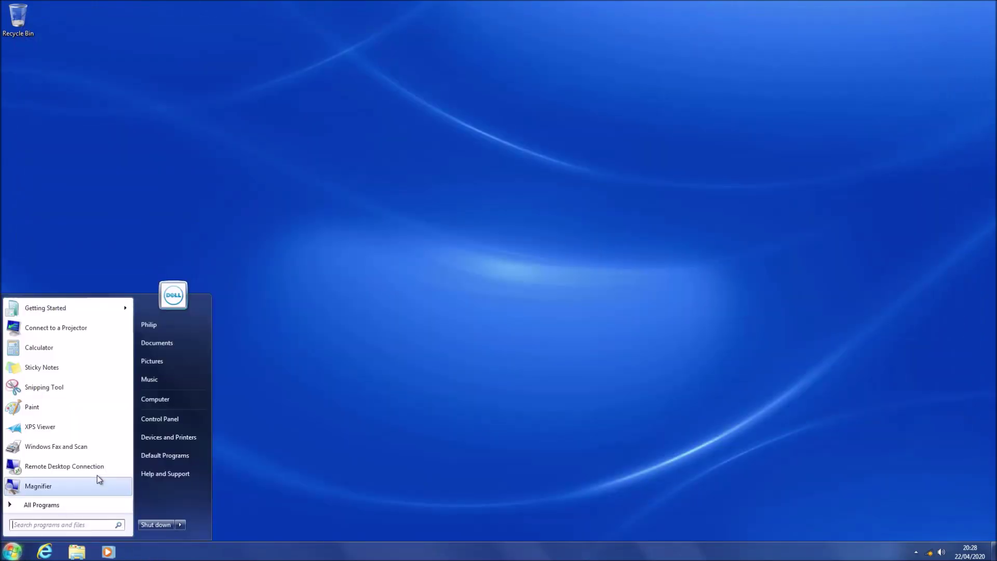
click(176, 397)
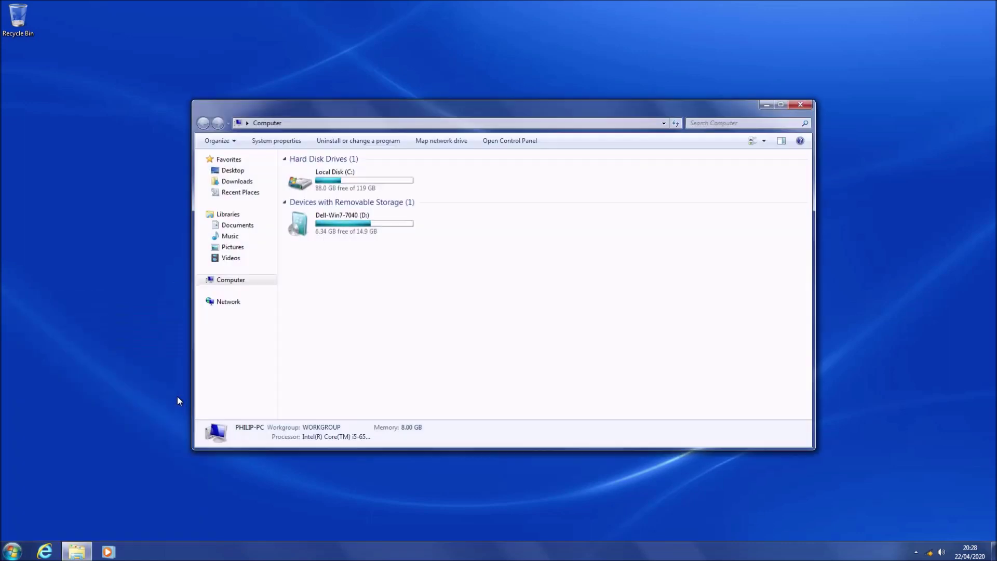
click(343, 141)
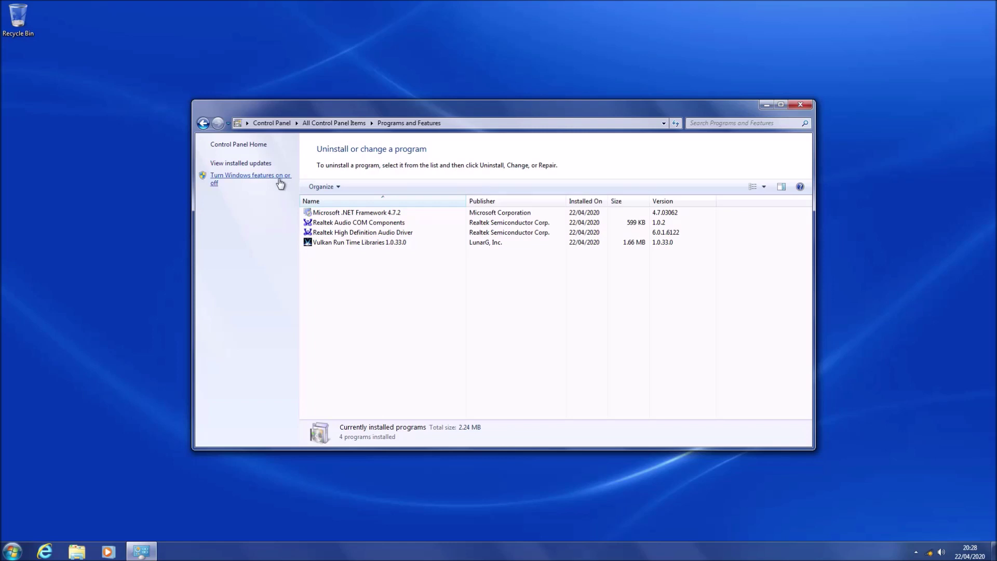
click(268, 165)
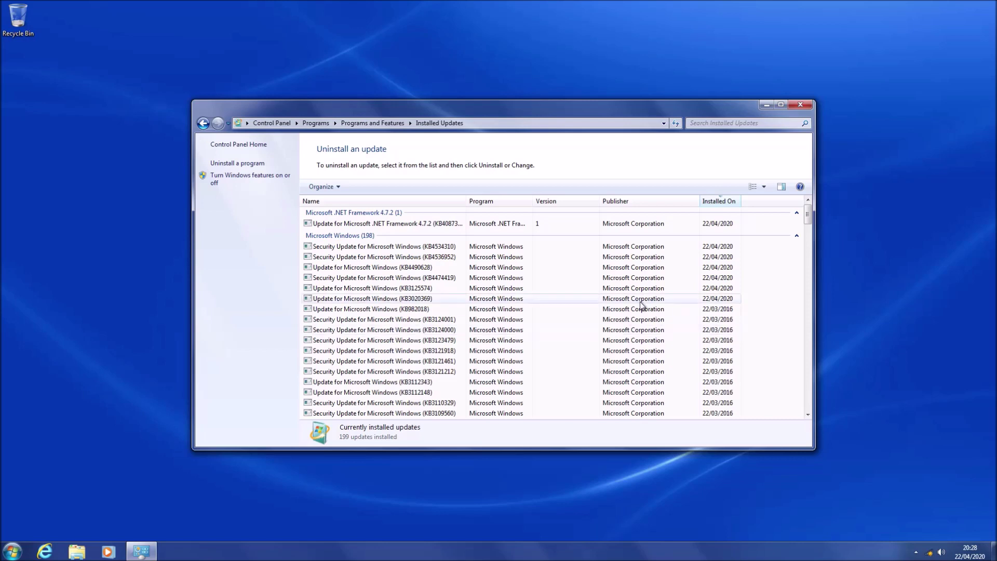
scroll(750, 291, down, 13)
scroll(752, 298, down, 20)
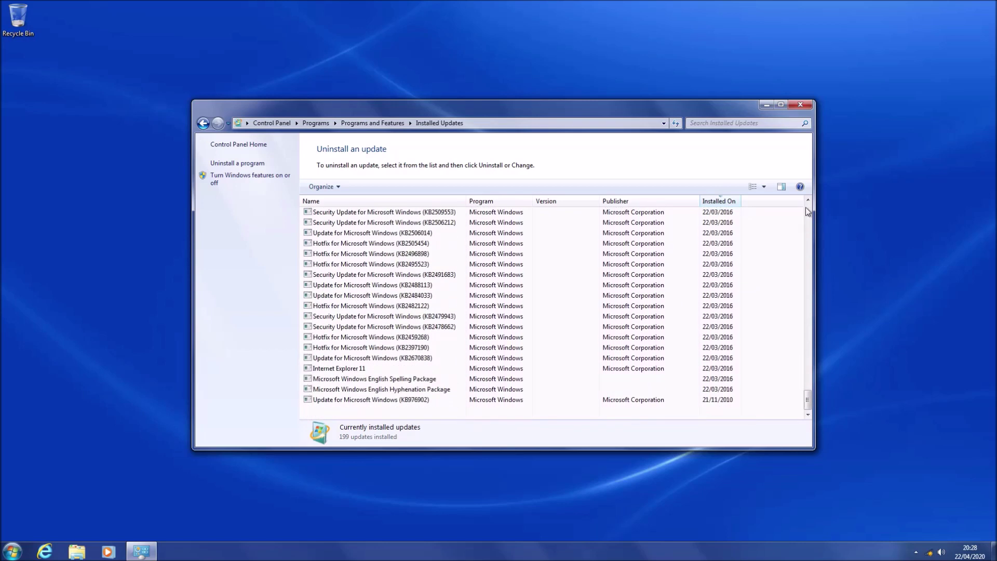
click(801, 105)
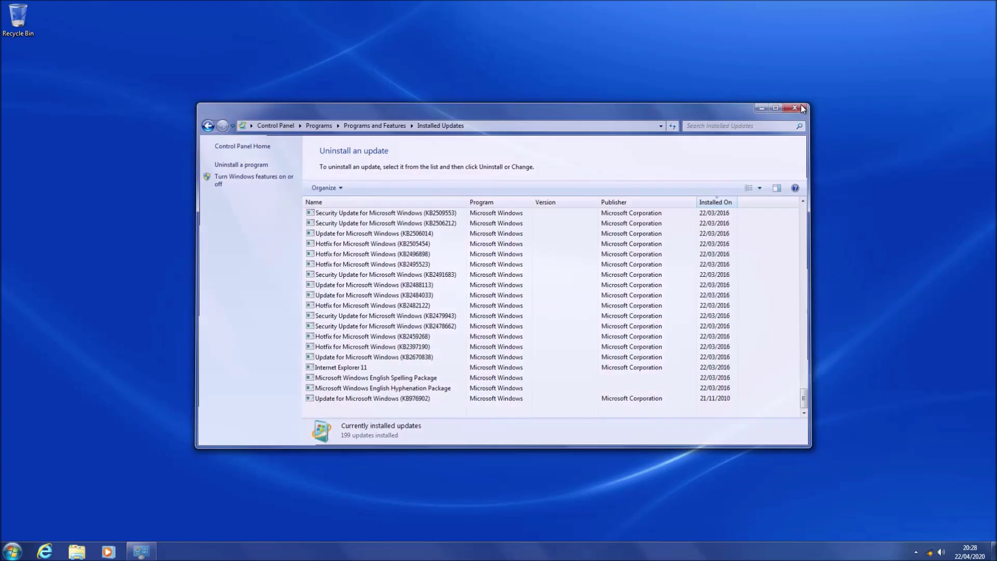